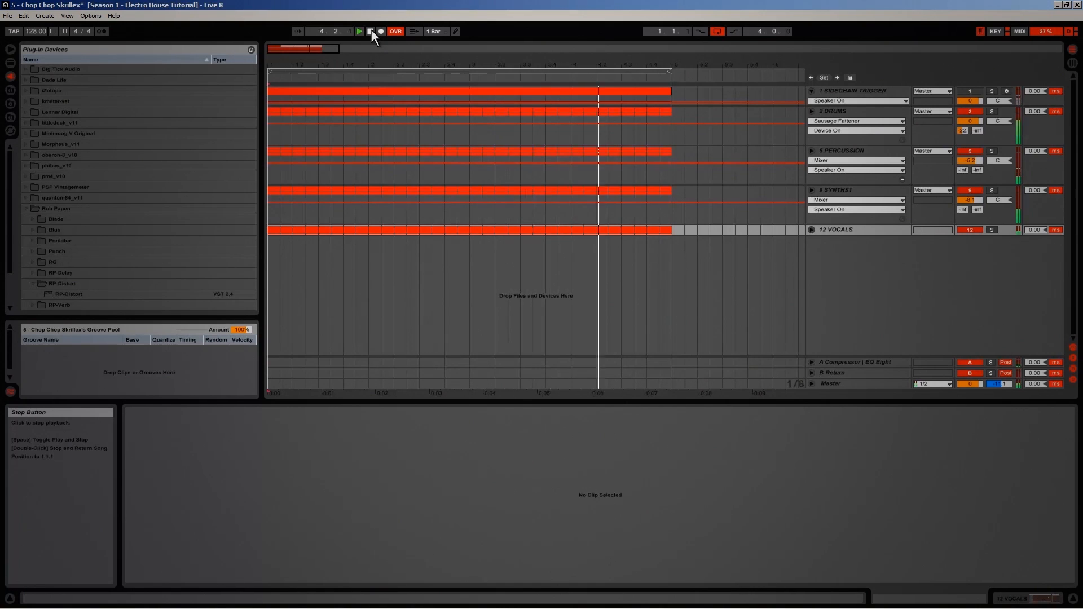
Stop playback and extend the clip on the SIDECHAIN TRIGGER track to a length of 224 bars, ending at bar 225
{"action": "left_click", "coordinate": [372, 31]}
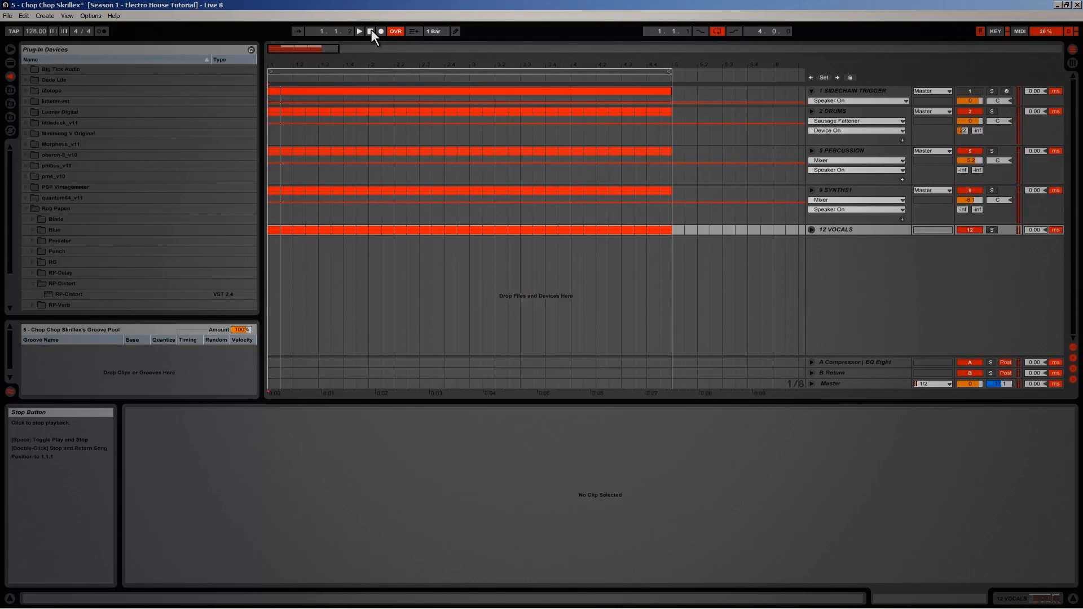
{"action": "left_click_drag", "start_coordinate": [364, 61], "coordinate": [368, 61]}
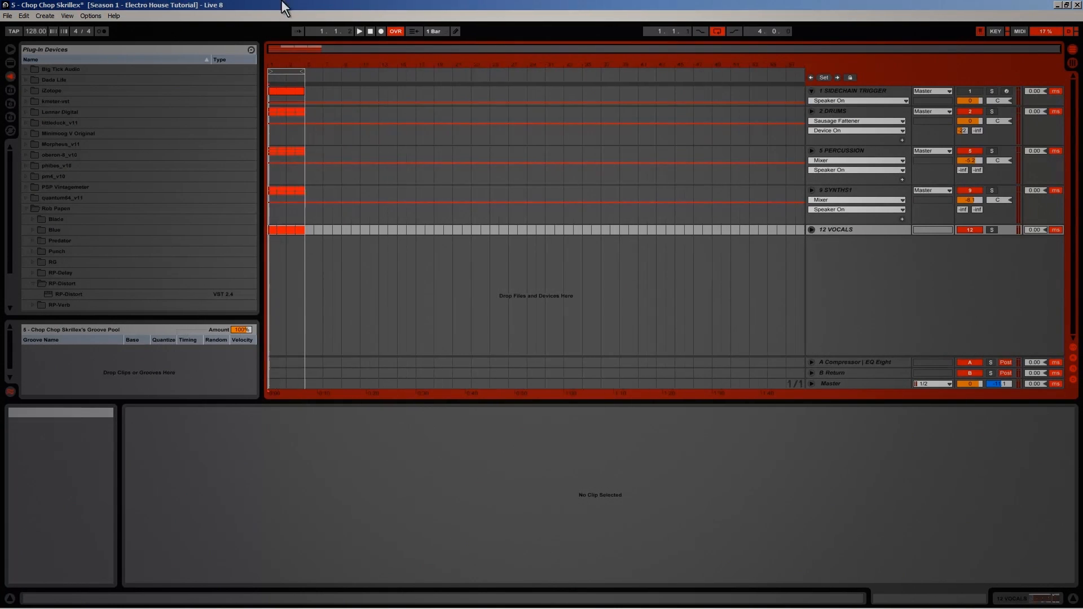
{"action": "left_click", "coordinate": [354, 90]}
{"action": "left_click_drag", "start_coordinate": [303, 91], "coordinate": [777, 91]}
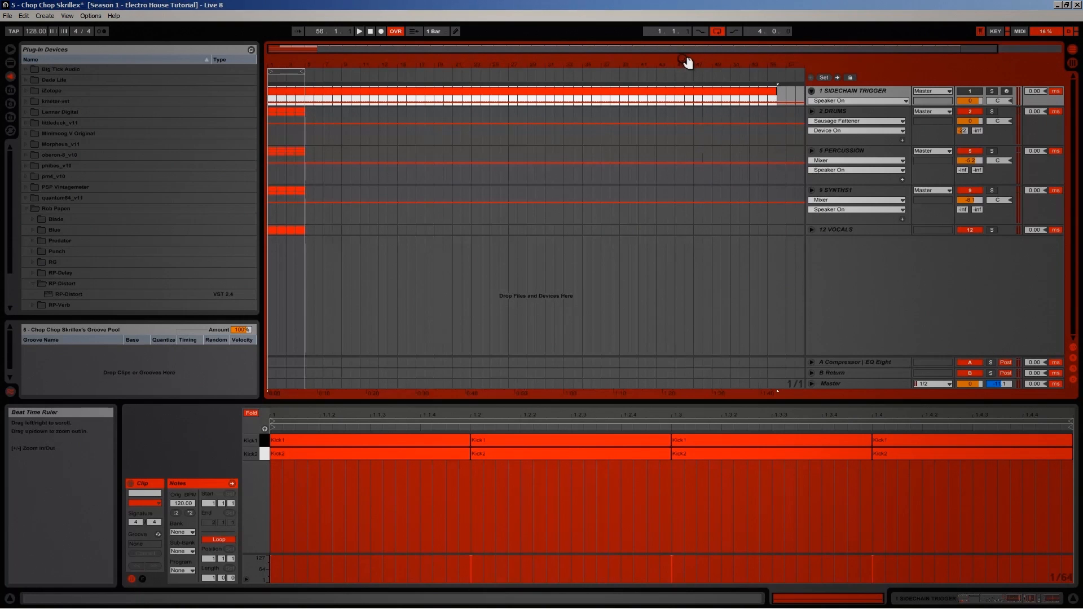
{"action": "left_click_drag", "start_coordinate": [687, 62], "coordinate": [684, 58]}
{"action": "left_click_drag", "start_coordinate": [735, 91], "coordinate": [807, 90]}
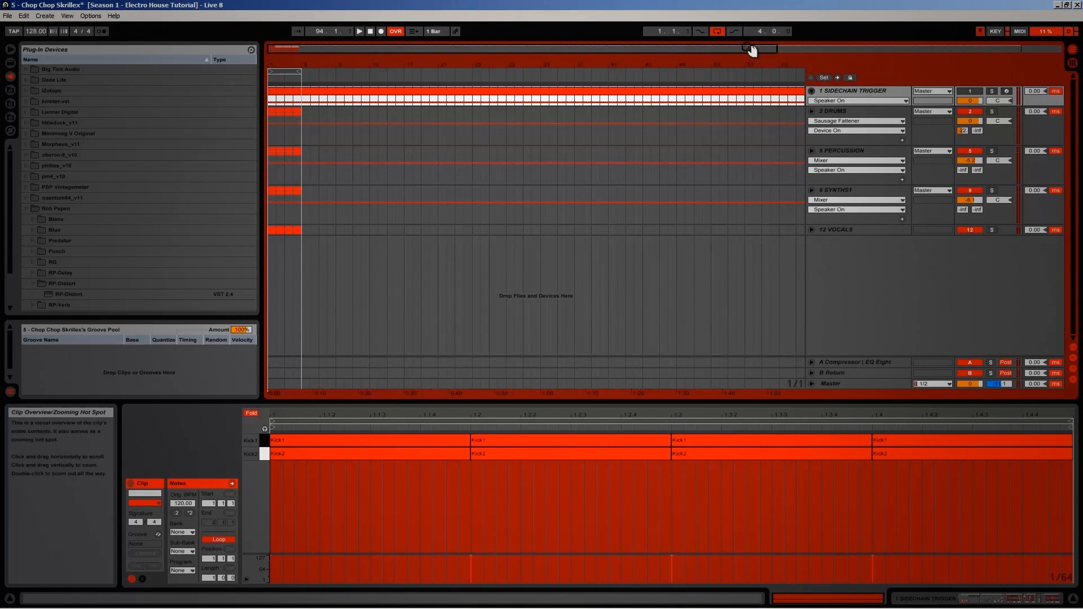
{"action": "left_click_drag", "start_coordinate": [752, 51], "coordinate": [750, 42]}
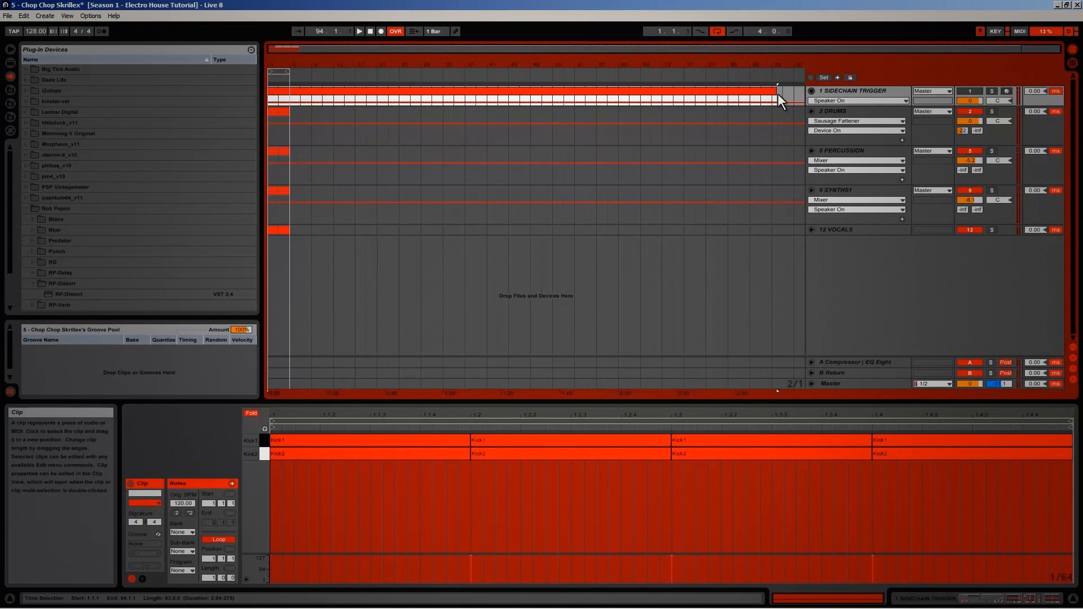
{"action": "left_click_drag", "start_coordinate": [777, 92], "coordinate": [1082, 92]}
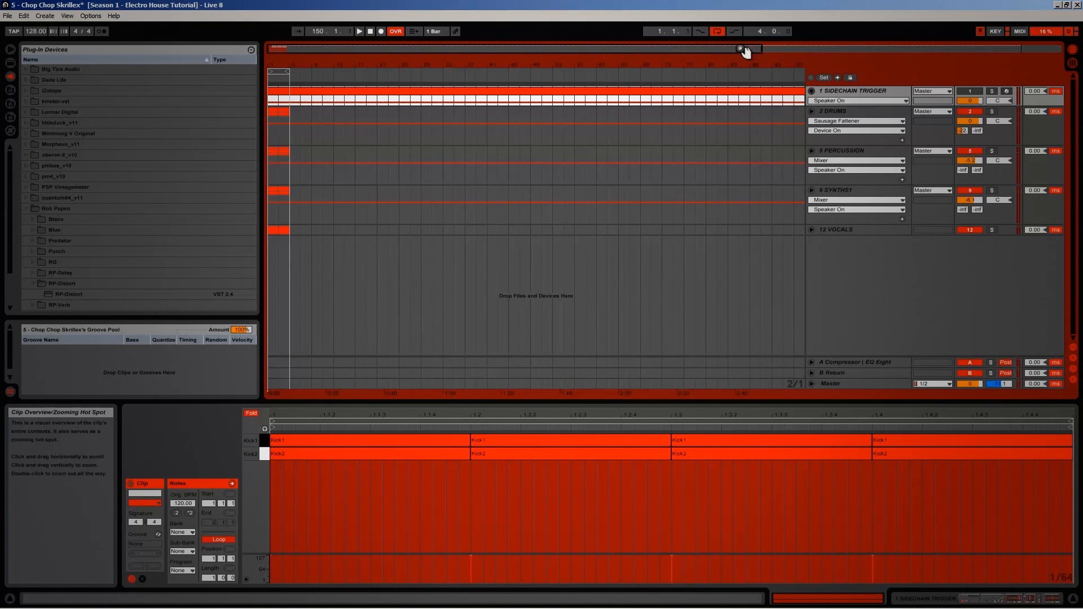
{"action": "left_click_drag", "start_coordinate": [745, 52], "coordinate": [743, 43]}
{"action": "left_click_drag", "start_coordinate": [775, 91], "coordinate": [1077, 91]}
{"action": "left_click_drag", "start_coordinate": [699, 50], "coordinate": [702, 41]}
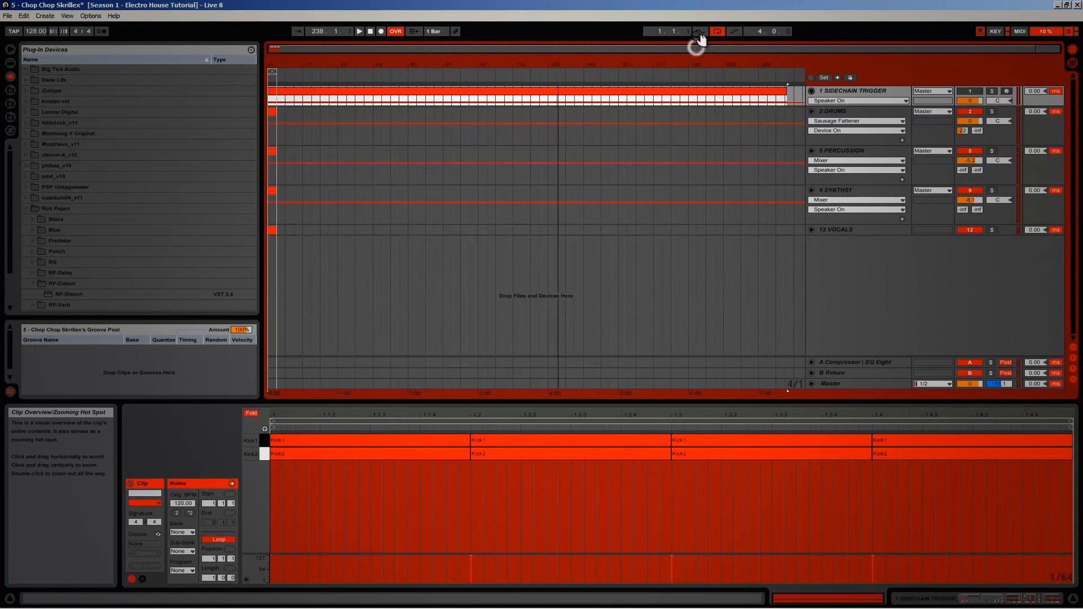
{"action": "left_click_drag", "start_coordinate": [786, 90], "coordinate": [757, 91]}
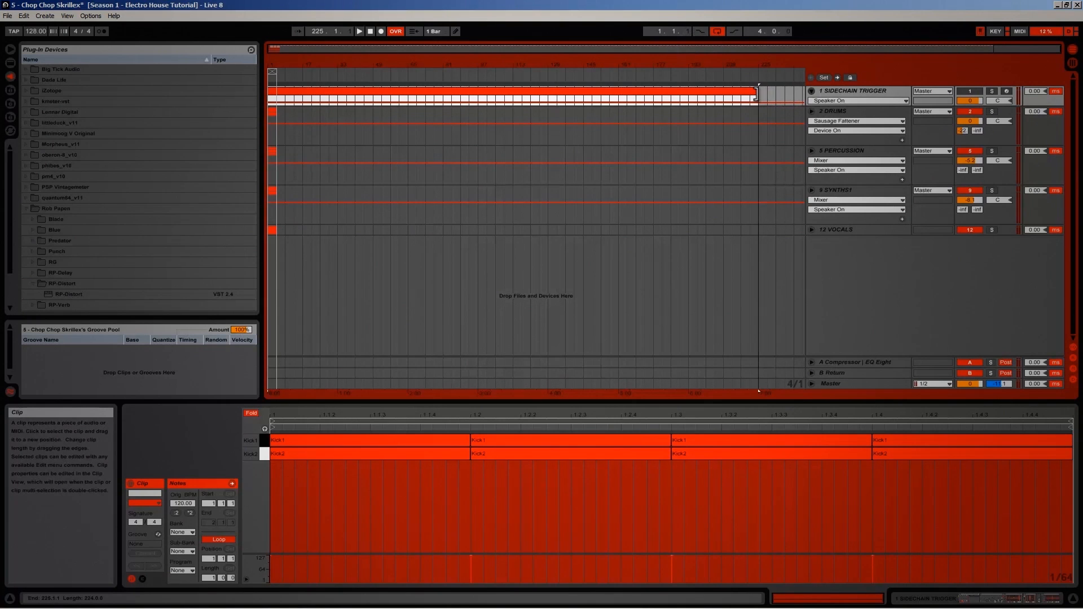
Fit the loop brace to the full 224-bar clip, and shorten it to the first 16 bars
{"action": "left_click", "coordinate": [519, 62]}
{"action": "left_click_drag", "start_coordinate": [518, 61], "coordinate": [450, 65]}
{"action": "left_click", "coordinate": [271, 102]}
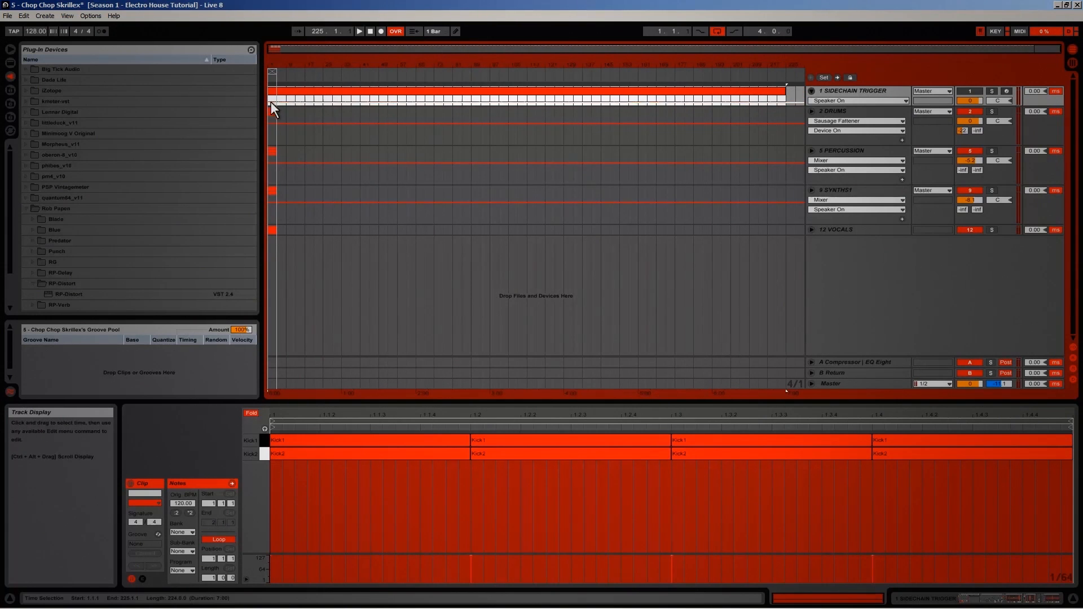
{"action": "left_click_drag", "start_coordinate": [273, 72], "coordinate": [787, 60]}
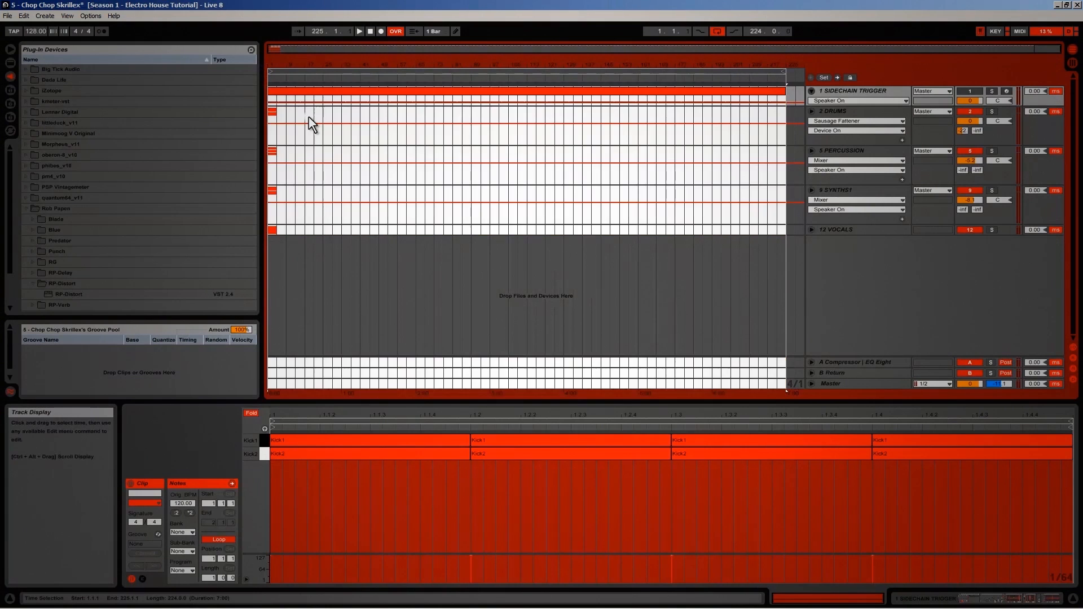
{"action": "left_click", "coordinate": [309, 118]}
{"action": "left_click_drag", "start_coordinate": [783, 69], "coordinate": [292, 79]}
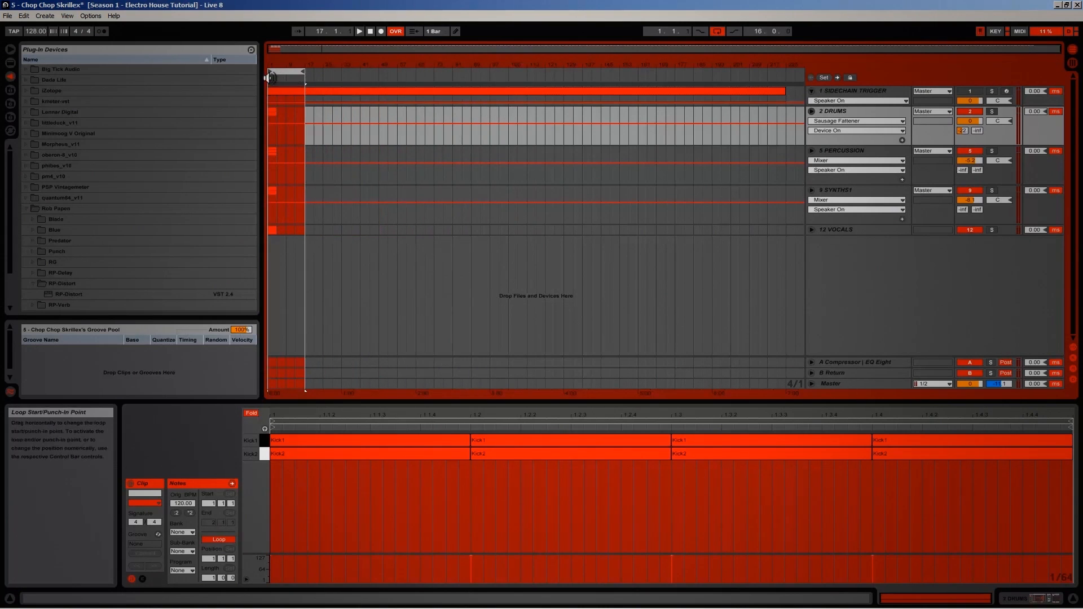
Add a locator named INTRO DRUMS at bar 1 of the arrangement
{"action": "left_click", "coordinate": [271, 131]}
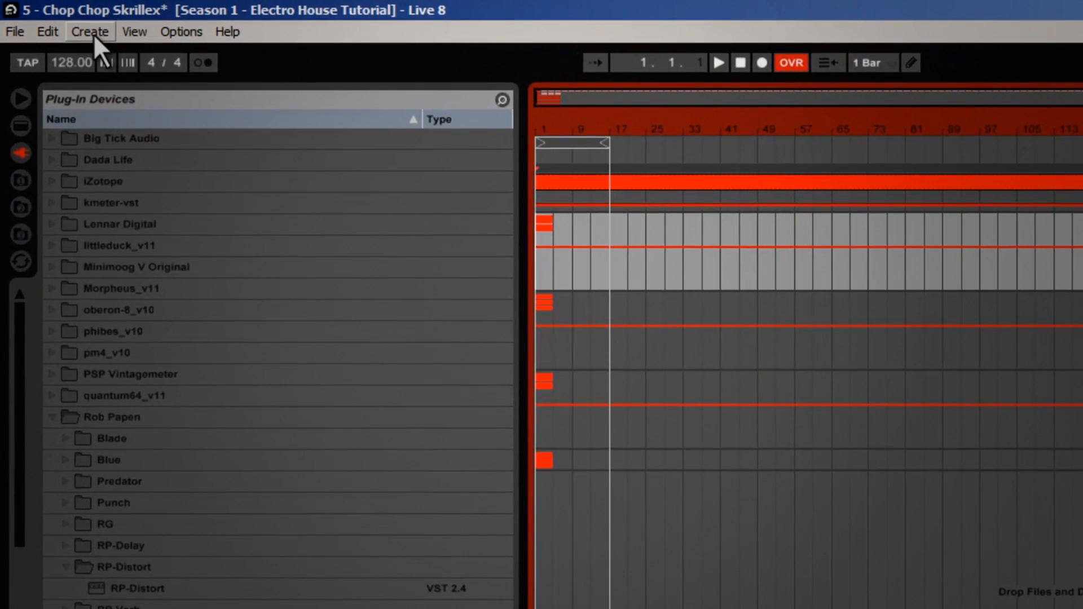
{"action": "left_click", "coordinate": [45, 16]}
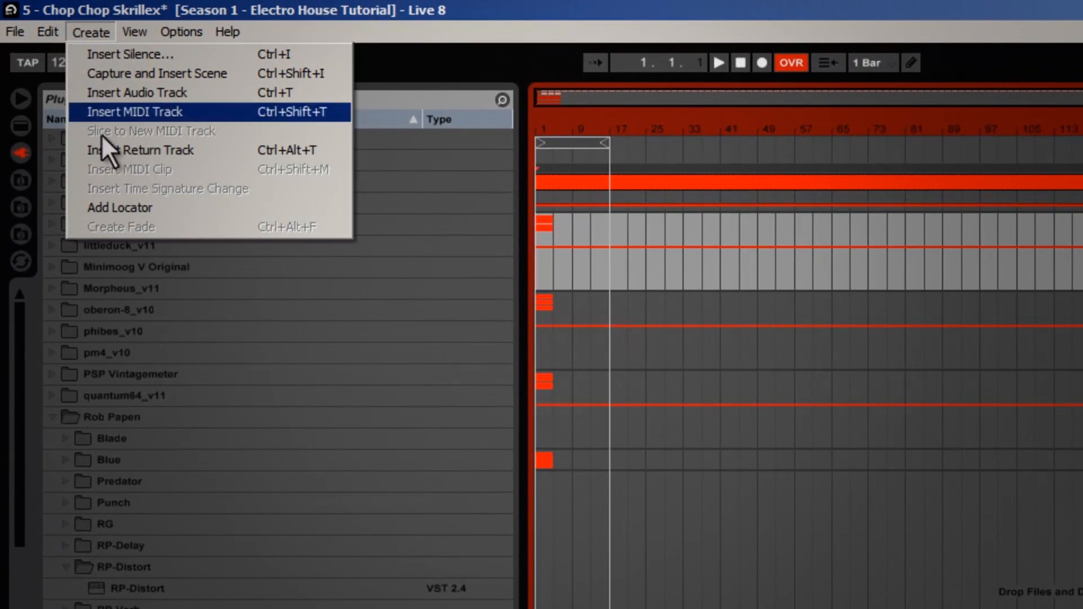
{"action": "left_click", "coordinate": [108, 206]}
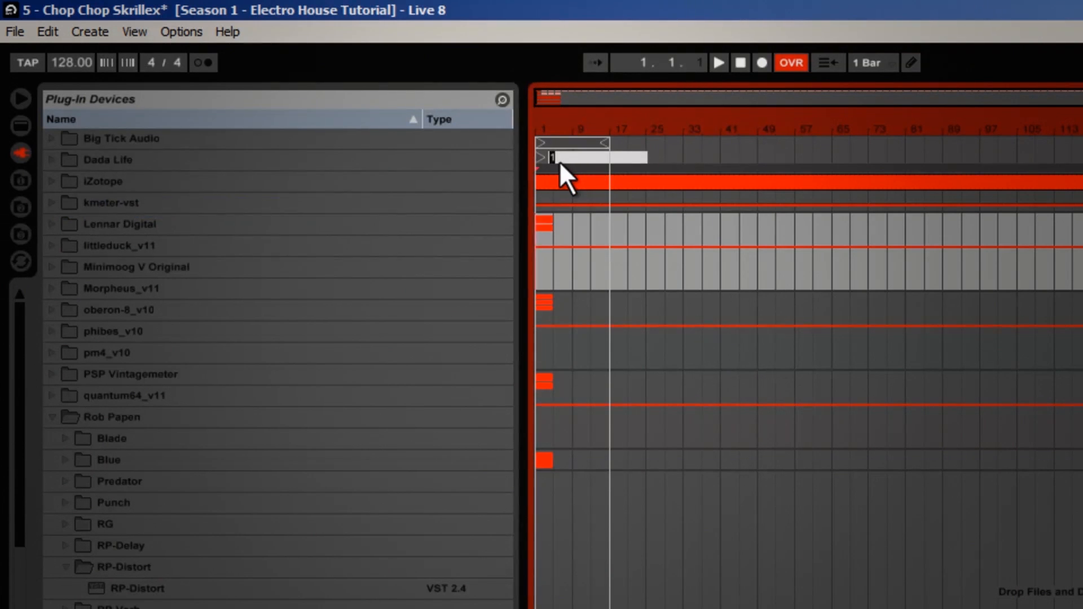
{"action": "type", "text": "INTRO DRUMS"}
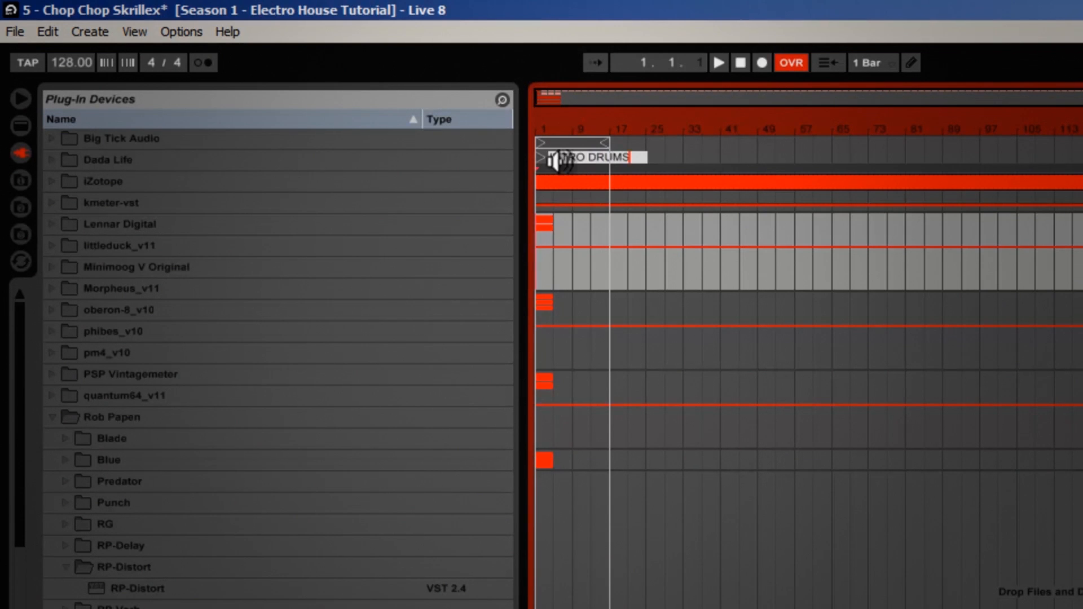
{"action": "key", "text": "Return"}
{"action": "left_click_drag", "start_coordinate": [612, 129], "coordinate": [624, 133]}
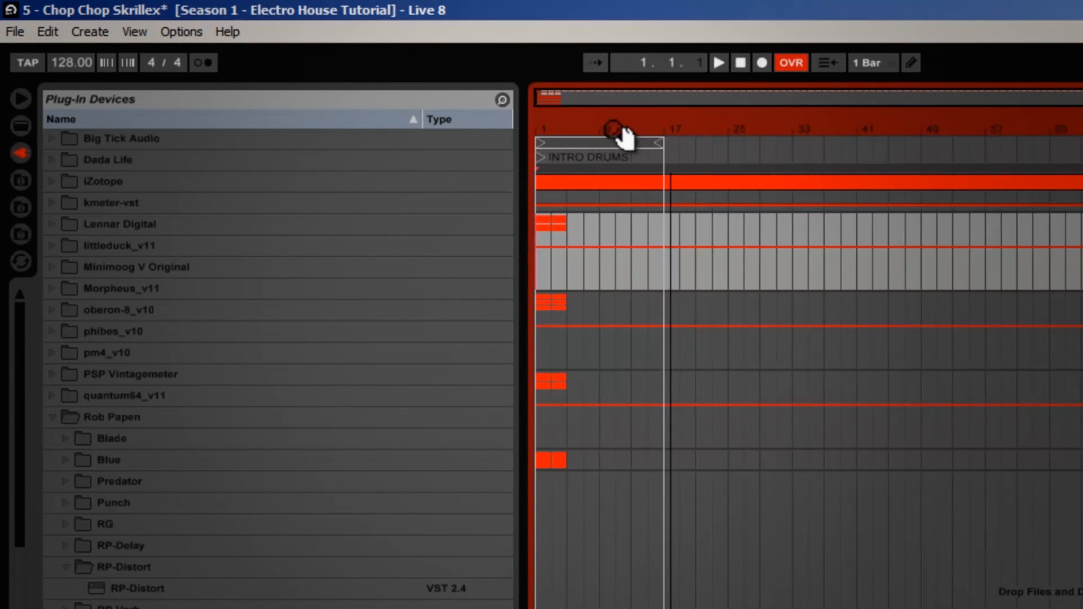
{"action": "left_click", "coordinate": [545, 158]}
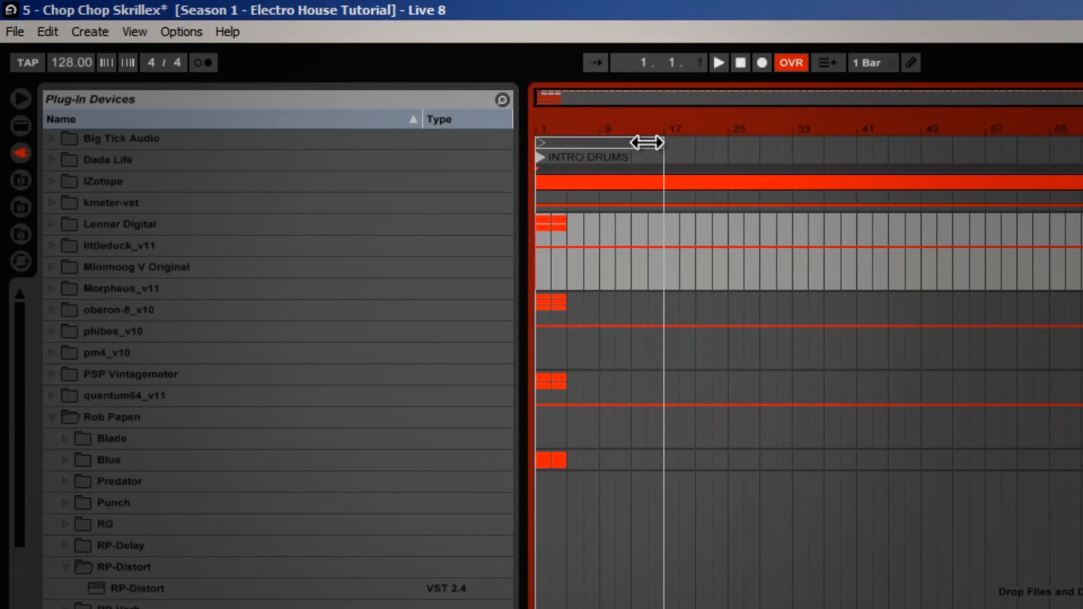
Shift the 16-bar loop brace to start at bar 33 and add a locator named INTRO VOCAL there
{"action": "left_click_drag", "start_coordinate": [631, 144], "coordinate": [763, 144]}
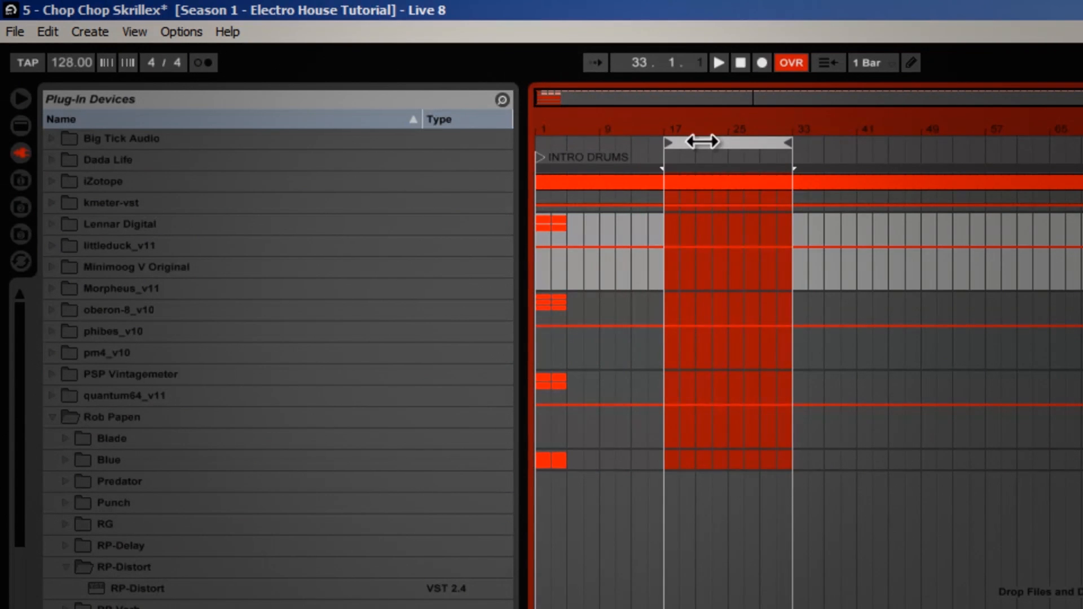
{"action": "left_click_drag", "start_coordinate": [702, 141], "coordinate": [847, 140]}
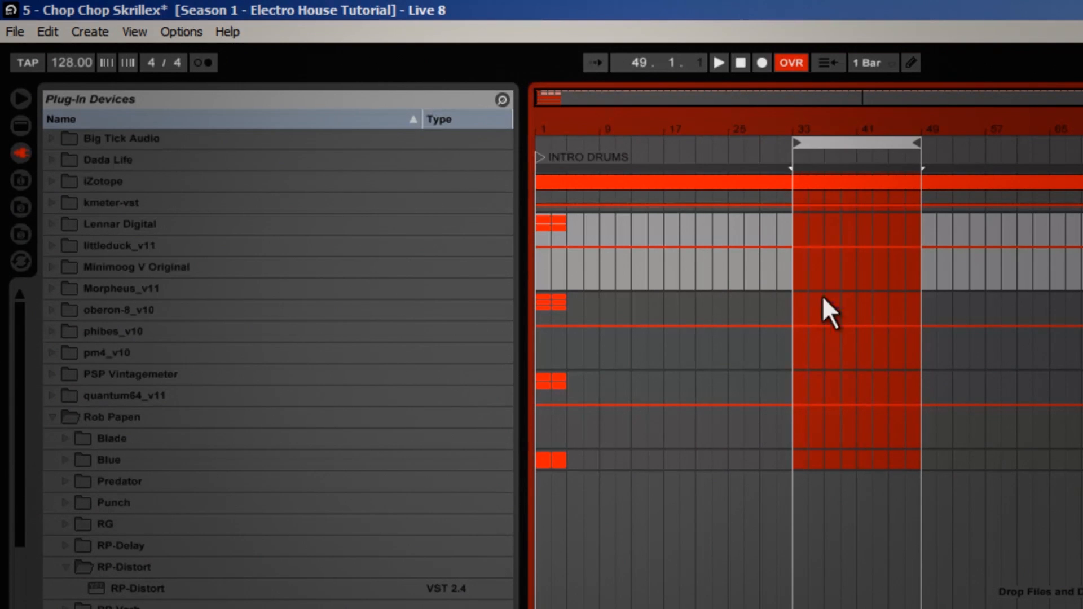
{"action": "left_click", "coordinate": [799, 266]}
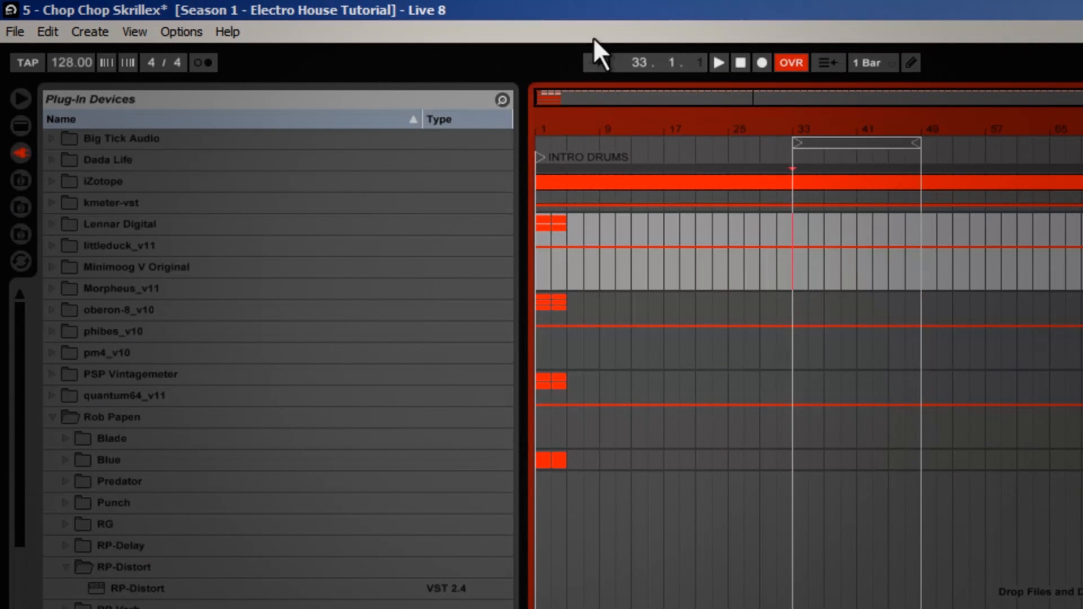
{"action": "left_click", "coordinate": [90, 32]}
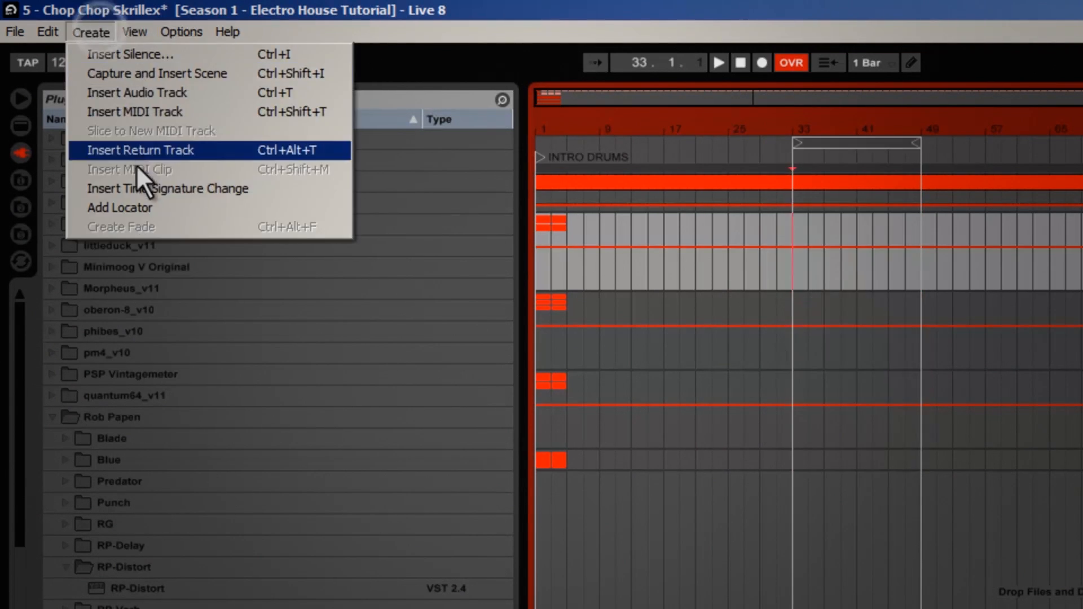
{"action": "left_click", "coordinate": [145, 205]}
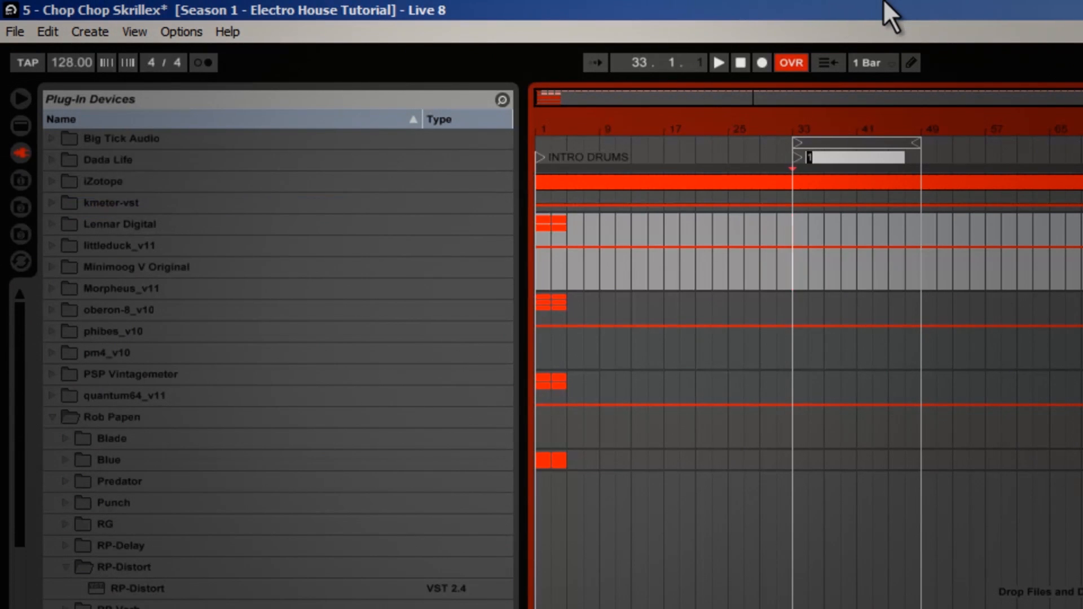
{"action": "type", "text": "VOC"}
{"action": "key", "text": "BackSpace"}
{"action": "key", "text": "BackSpace"}
{"action": "key", "text": "BackSpace"}
{"action": "type", "text": "INTRO VOCAL"}
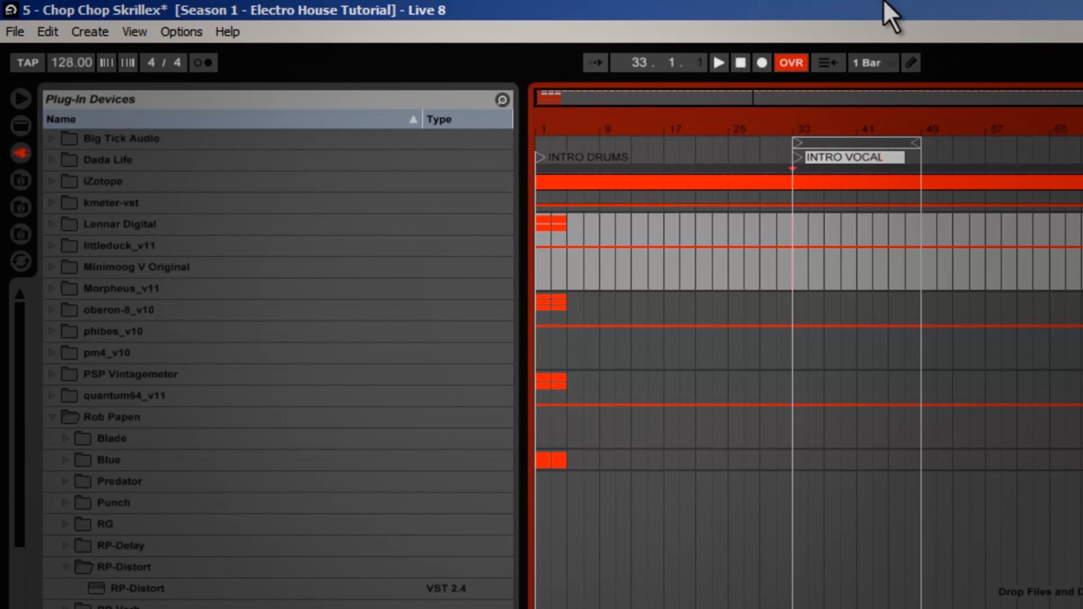
{"action": "key", "text": "Return"}
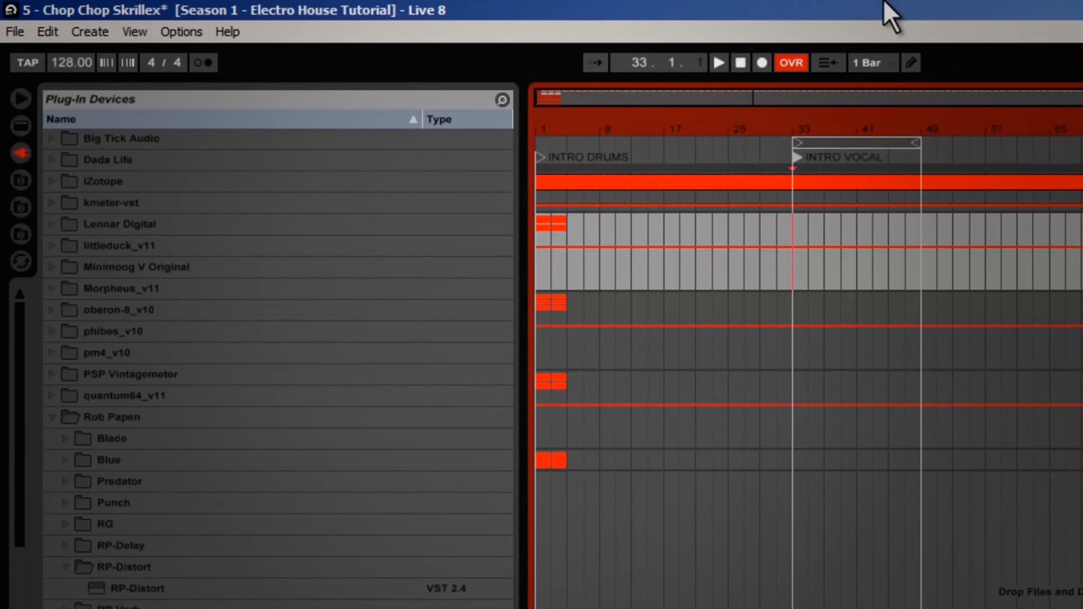
Shift the 16-bar loop brace to start at bar 65 and add a locator named BUILDUP there
{"action": "left_click", "coordinate": [852, 144]}
{"action": "left_click_drag", "start_coordinate": [875, 144], "coordinate": [992, 149]}
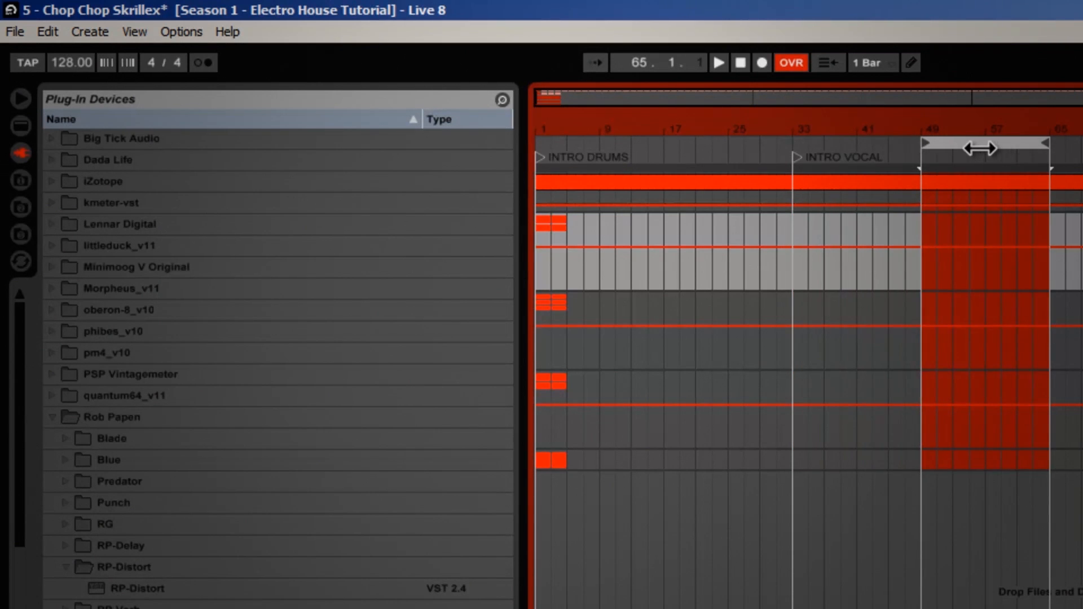
{"action": "left_click_drag", "start_coordinate": [980, 148], "coordinate": [1082, 149]}
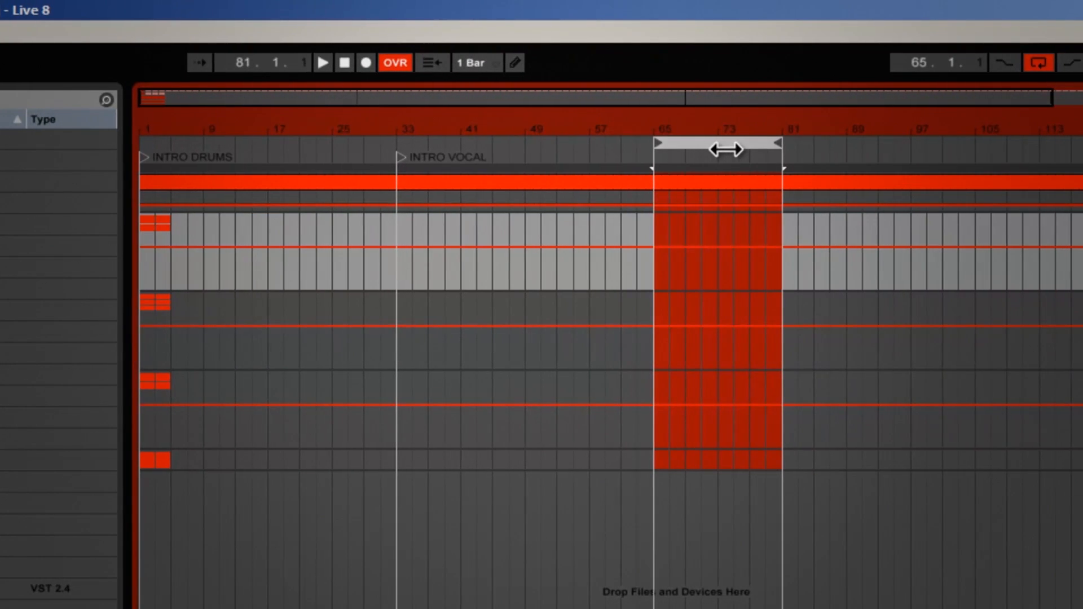
{"action": "left_click", "coordinate": [726, 149]}
{"action": "left_click", "coordinate": [59, 32]}
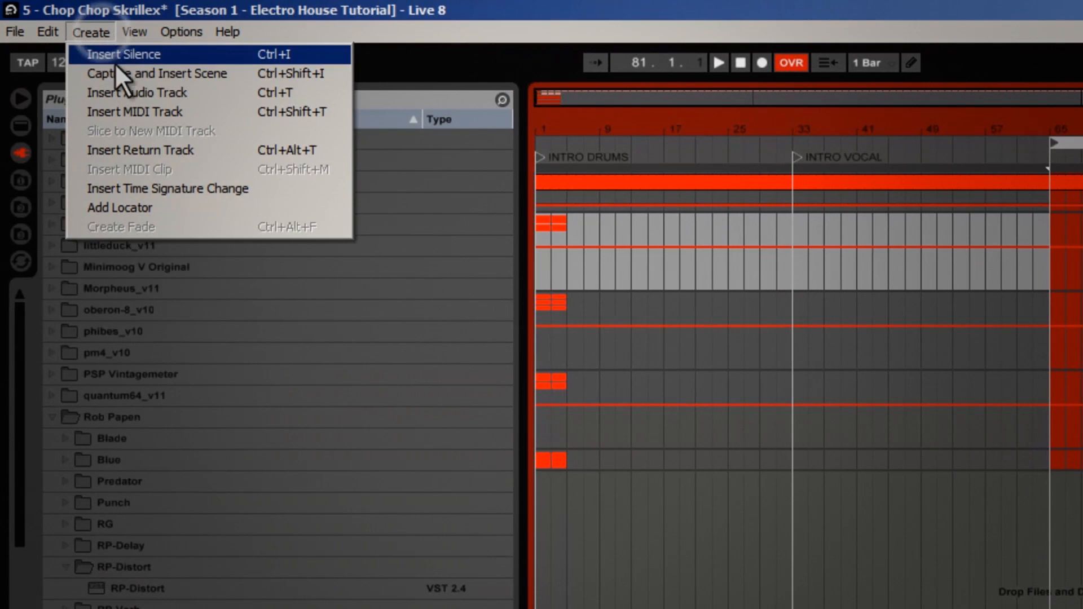
{"action": "left_click", "coordinate": [134, 209]}
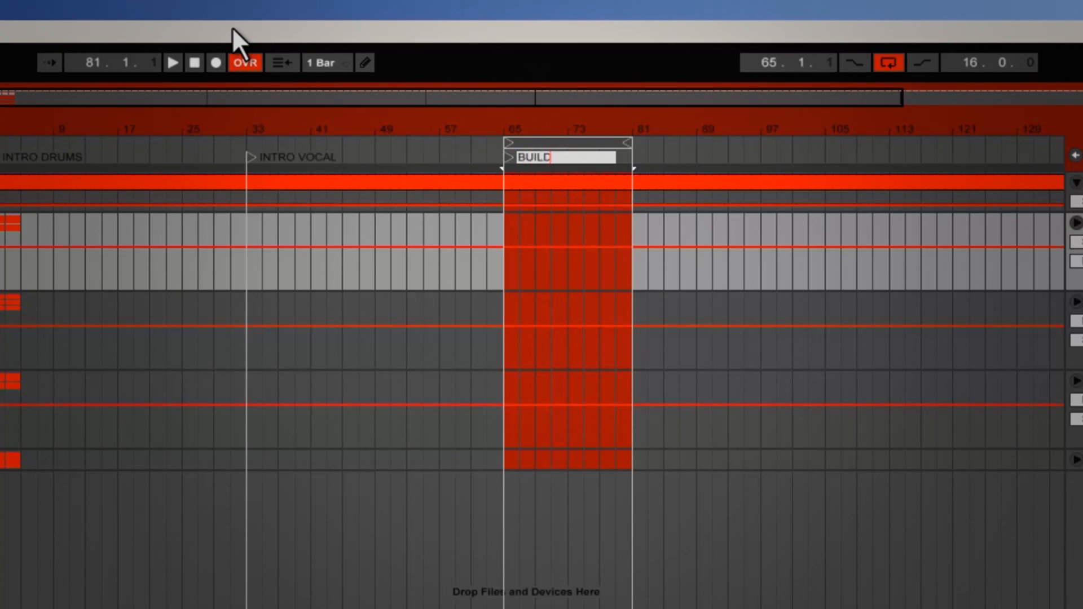
{"action": "key", "text": "Return"}
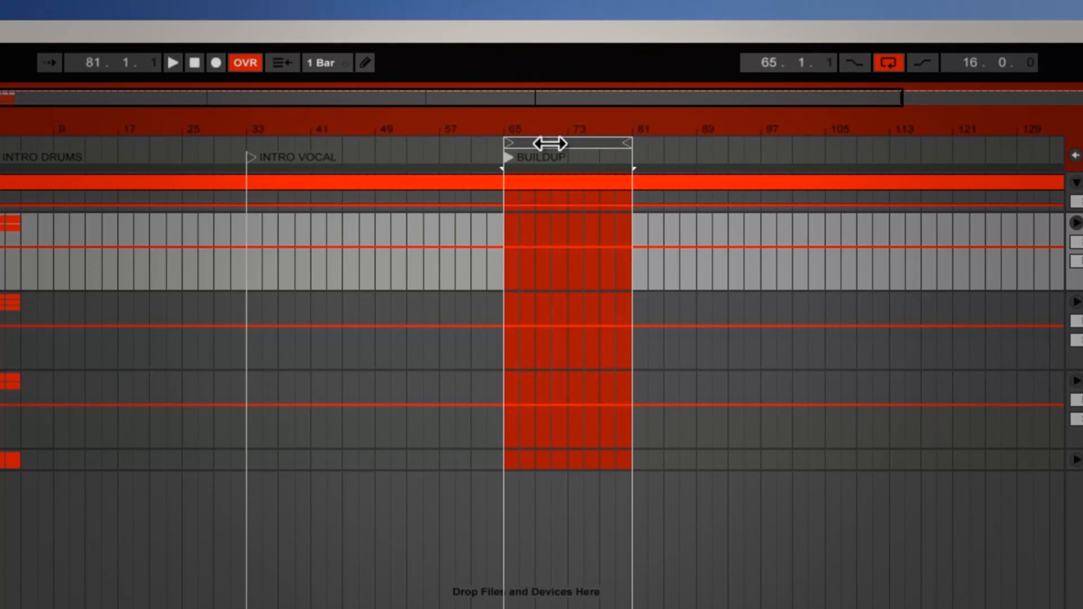
Move the 16-bar loop brace and the BUILDUP locator to bar 81
{"action": "left_click_drag", "start_coordinate": [550, 143], "coordinate": [682, 133]}
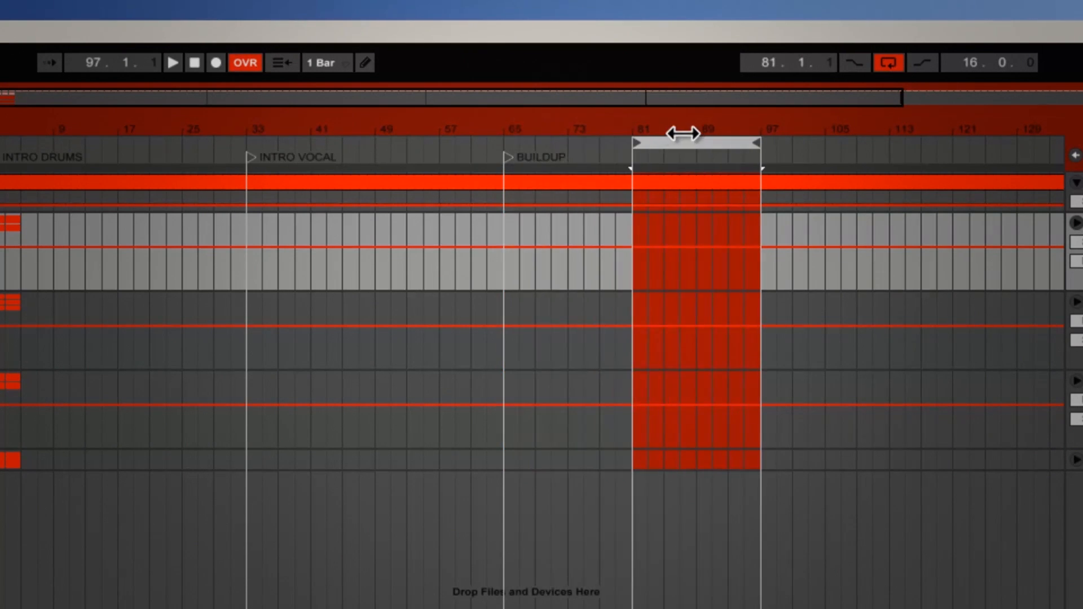
{"action": "left_click", "coordinate": [505, 158]}
{"action": "left_click_drag", "start_coordinate": [506, 158], "coordinate": [633, 154]}
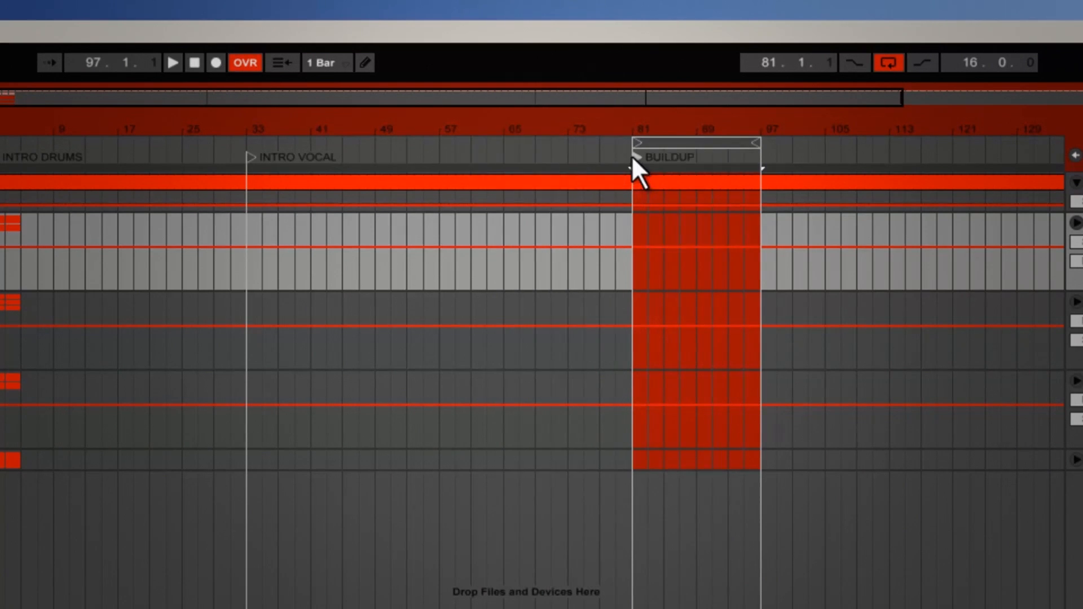
Add a locator named BREAK SYNTH at bar 65
{"action": "left_click", "coordinate": [502, 154]}
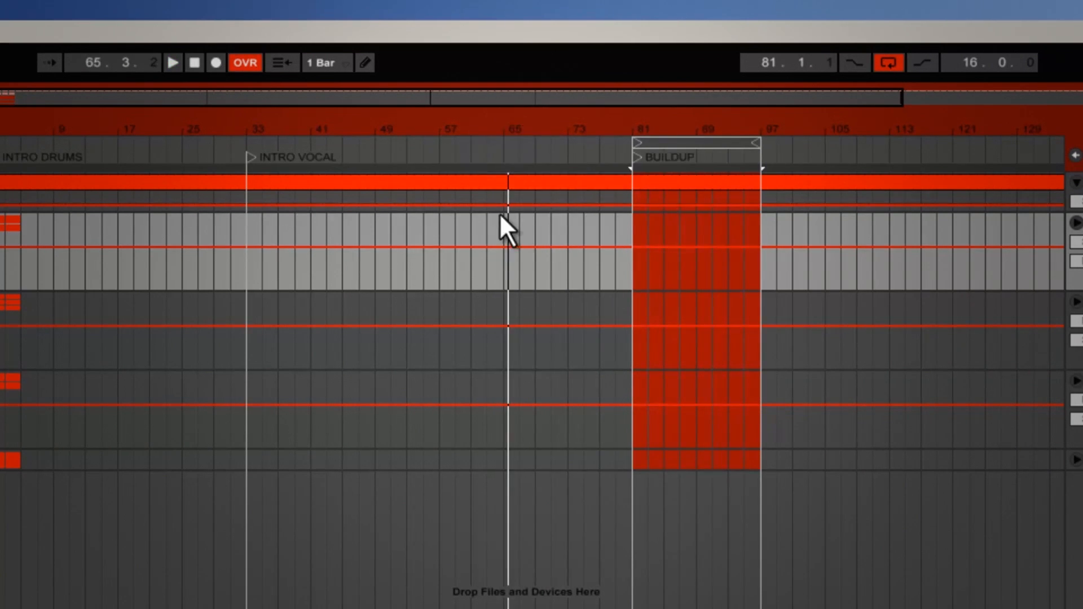
{"action": "key", "text": "space"}
{"action": "left_click", "coordinate": [90, 33]}
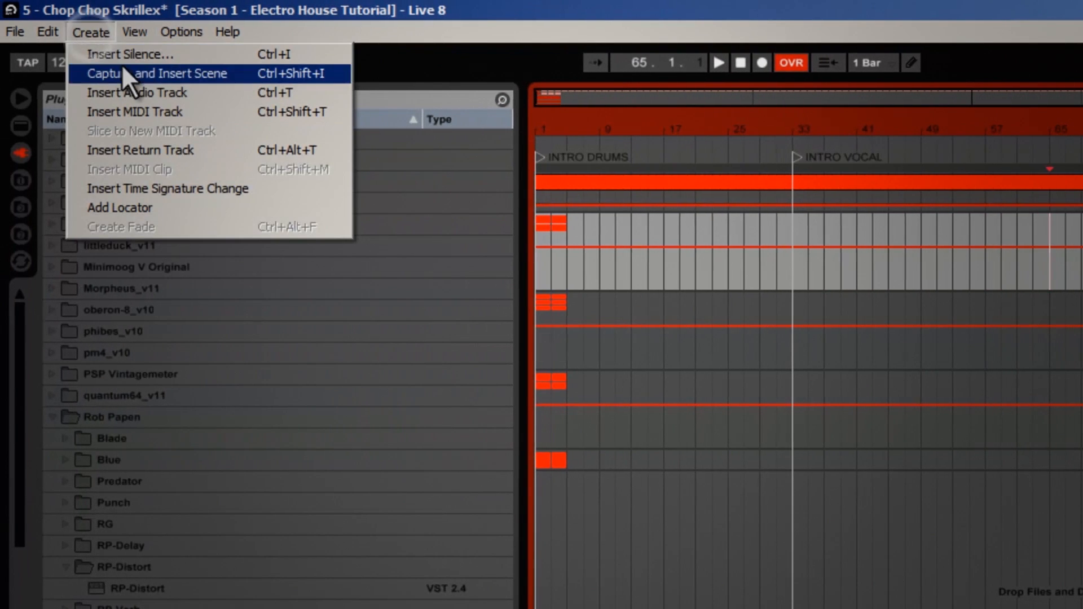
{"action": "left_click", "coordinate": [144, 207]}
{"action": "key", "text": "ctrl+r"}
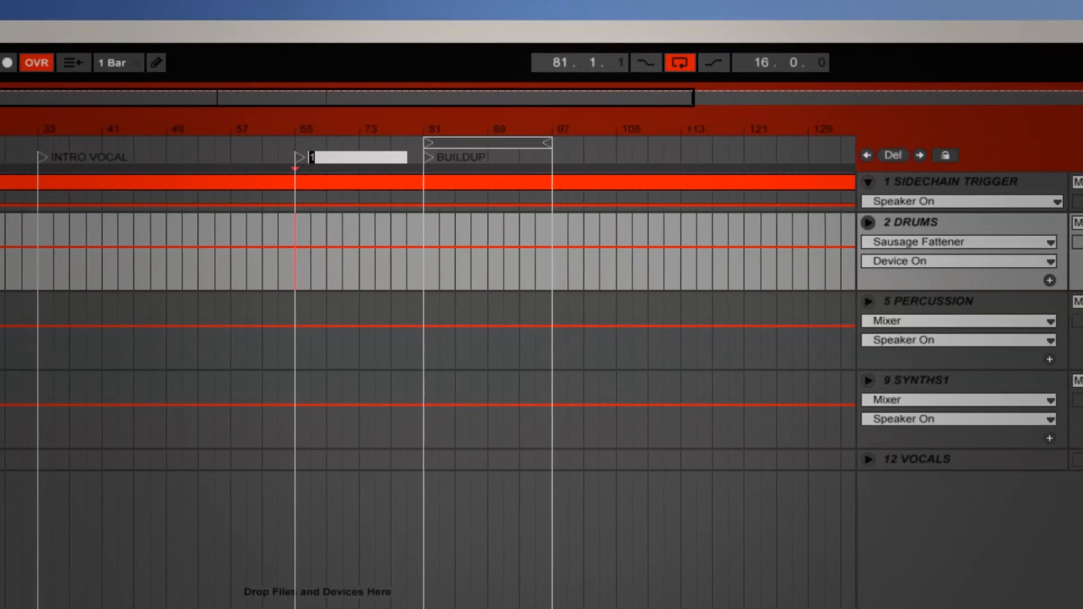
{"action": "type", "text": "BREAK SYNTH"}
{"action": "key", "text": "Return"}
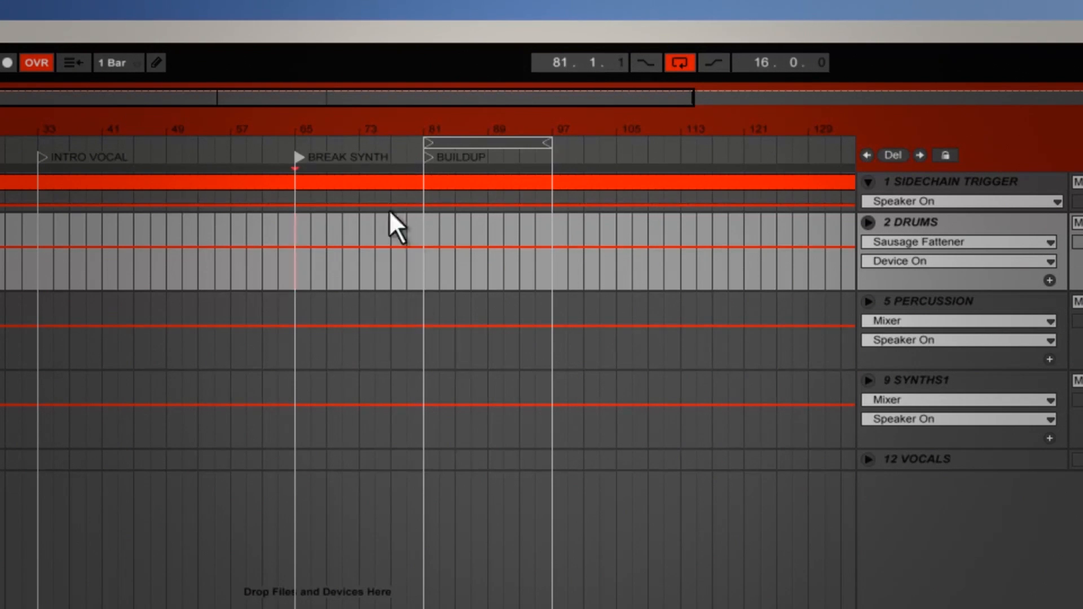
Add a locator named DROP 1 at bar 97, where the loop brace ends
{"action": "left_click", "coordinate": [553, 273]}
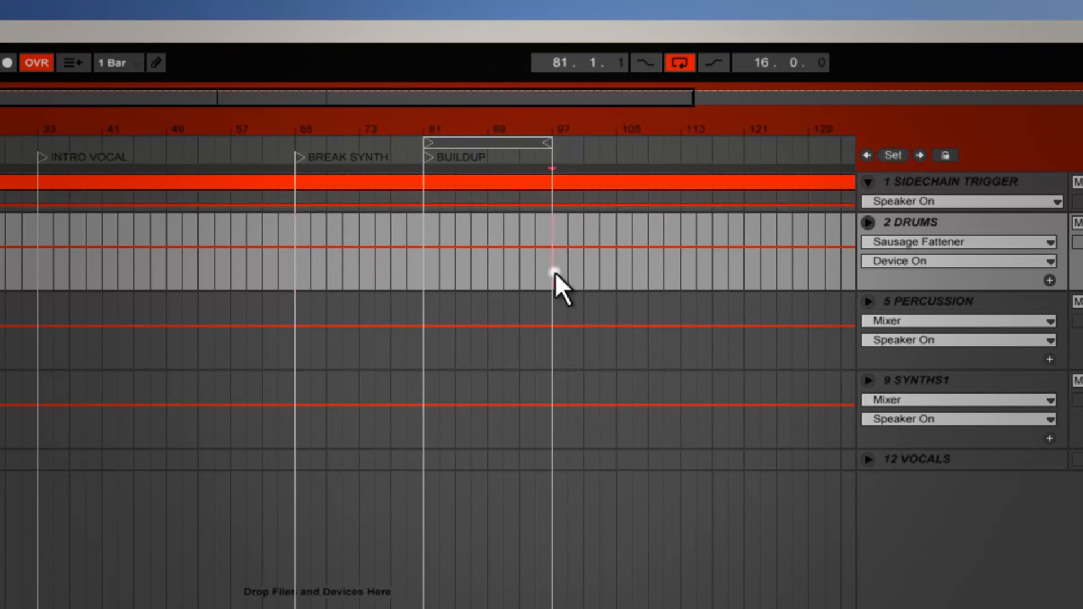
{"action": "left_click", "coordinate": [96, 32]}
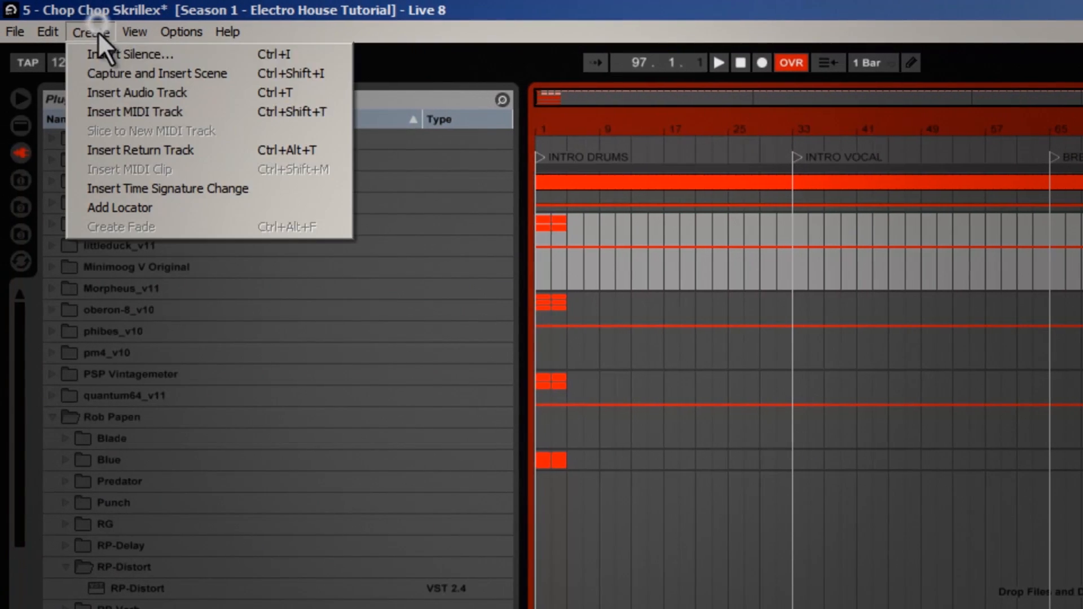
{"action": "left_click", "coordinate": [144, 208]}
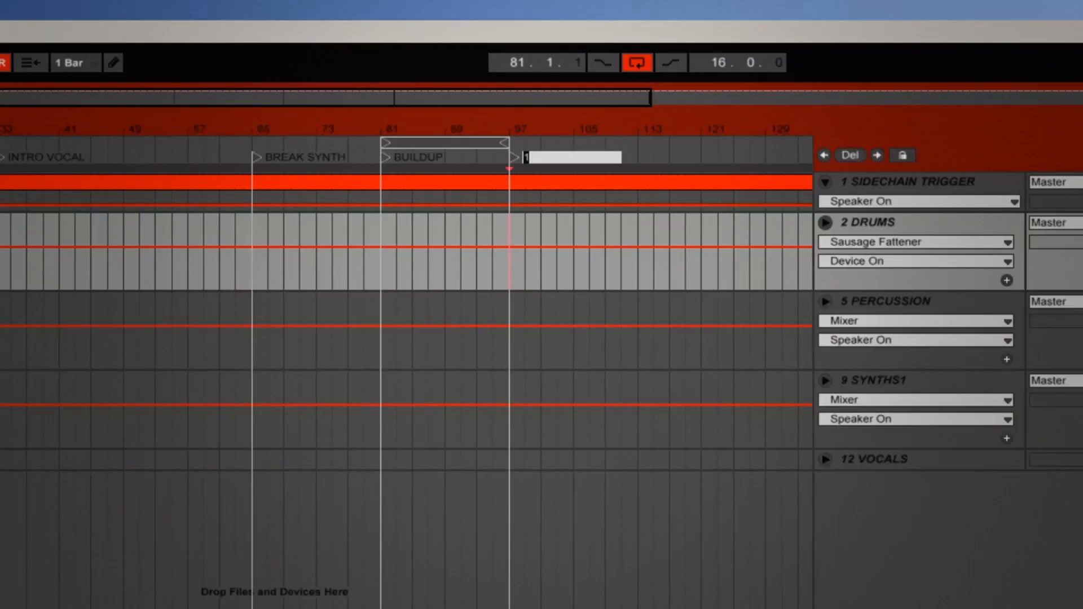
{"action": "type", "text": "DROP"}
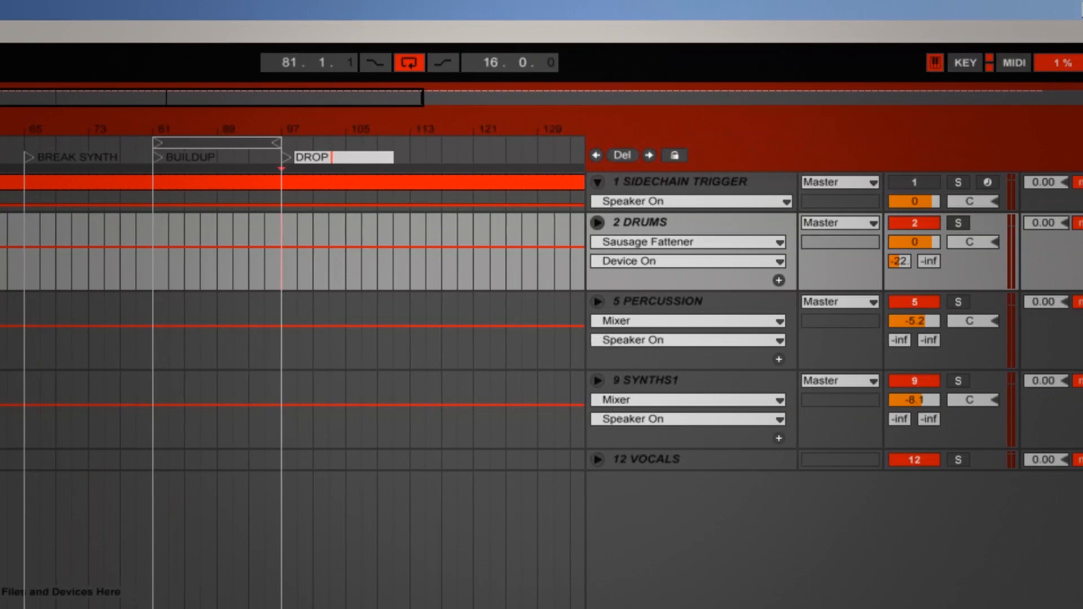
{"action": "key", "text": "Return"}
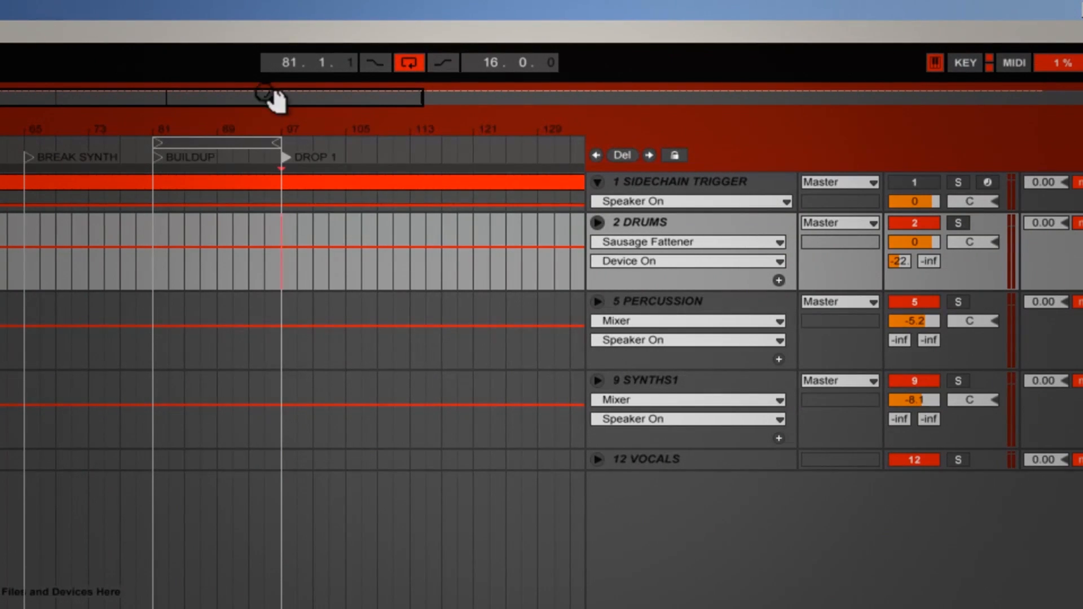
Shift the 16-bar loop brace to start at bar 97
{"action": "left_click", "coordinate": [230, 151]}
{"action": "left_click", "coordinate": [234, 143]}
{"action": "left_click_drag", "start_coordinate": [234, 143], "coordinate": [361, 144]}
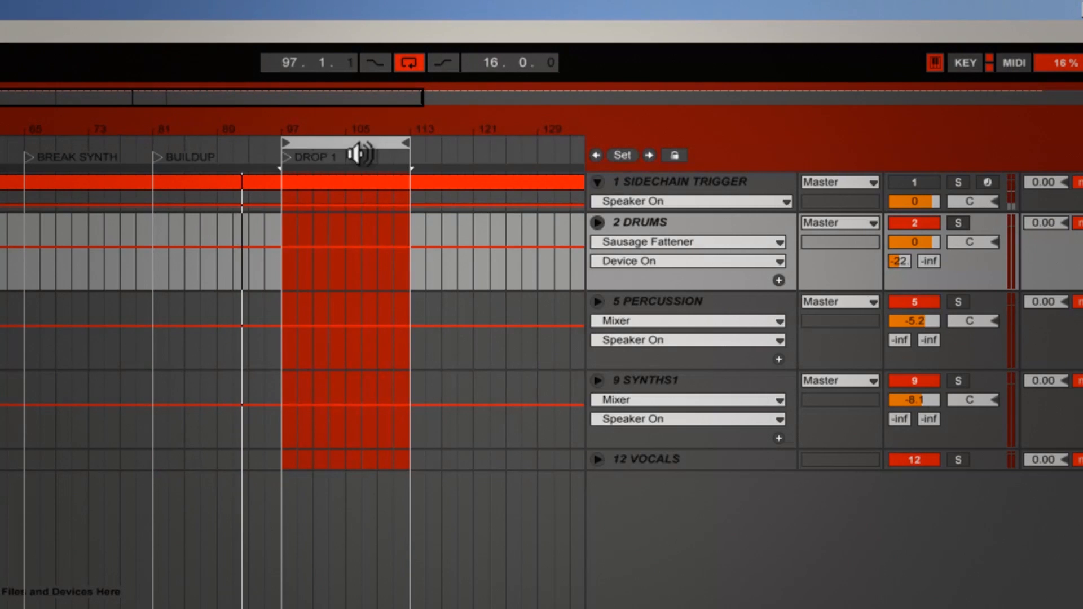
{"action": "left_click", "coordinate": [284, 231]}
{"action": "left_click", "coordinate": [332, 141]}
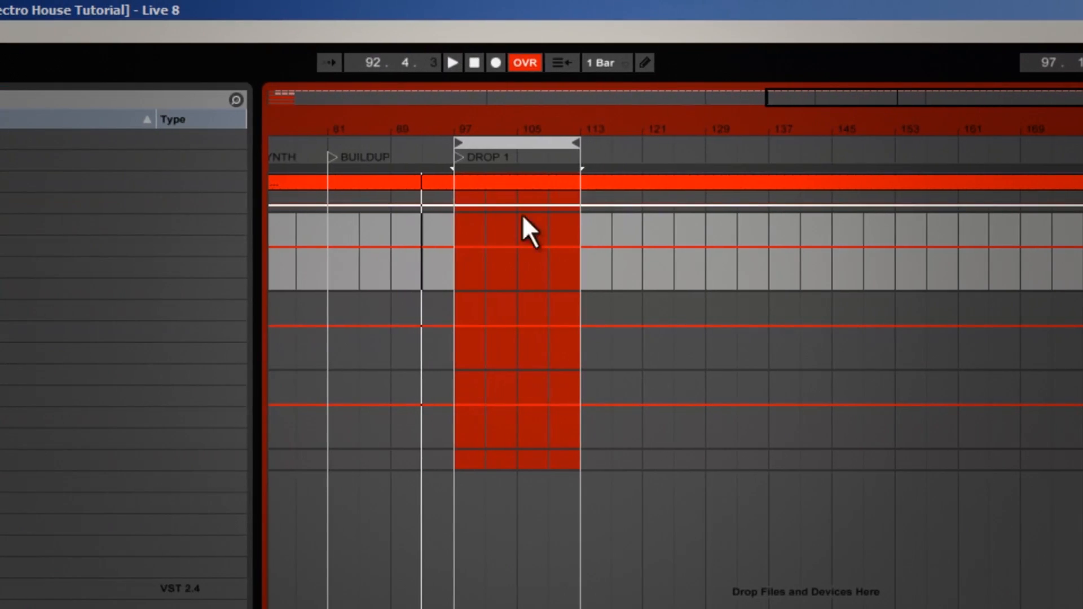
Lengthen the loop brace over the DROP 1 section to 24 bars, ending at bar 121
{"action": "left_click", "coordinate": [562, 269]}
{"action": "left_click", "coordinate": [456, 266]}
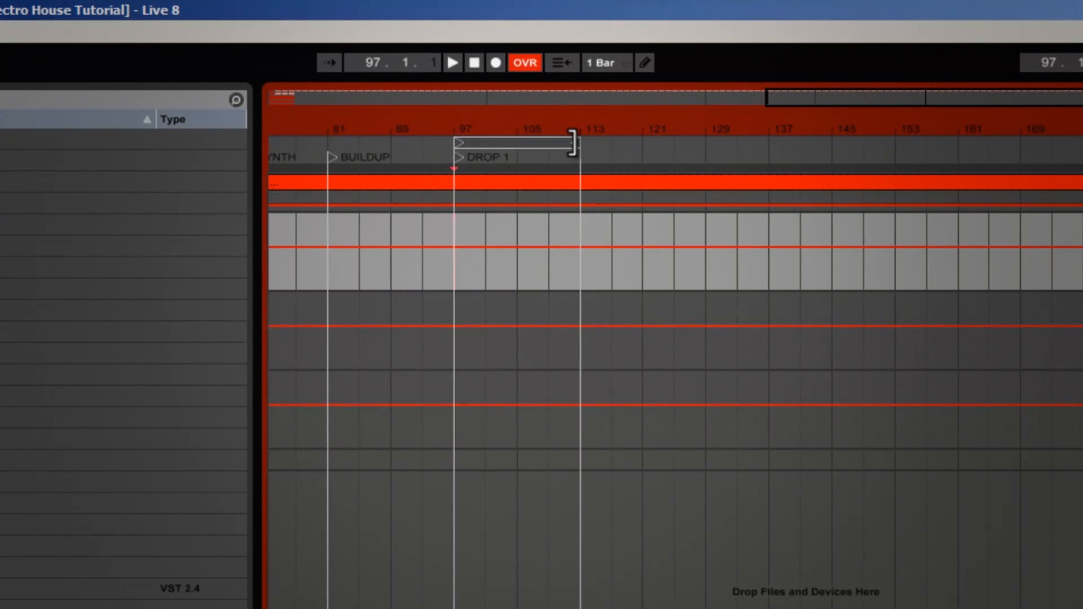
{"action": "left_click_drag", "start_coordinate": [572, 144], "coordinate": [638, 143]}
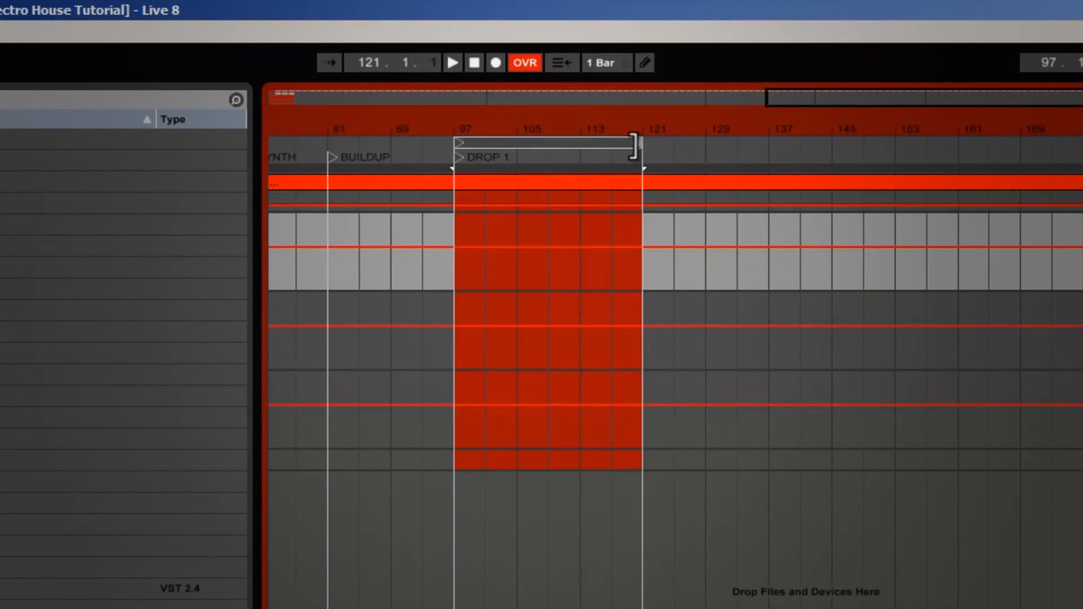
{"action": "left_click", "coordinate": [458, 228]}
{"action": "left_click", "coordinate": [501, 124]}
{"action": "left_click_drag", "start_coordinate": [502, 125], "coordinate": [502, 123]}
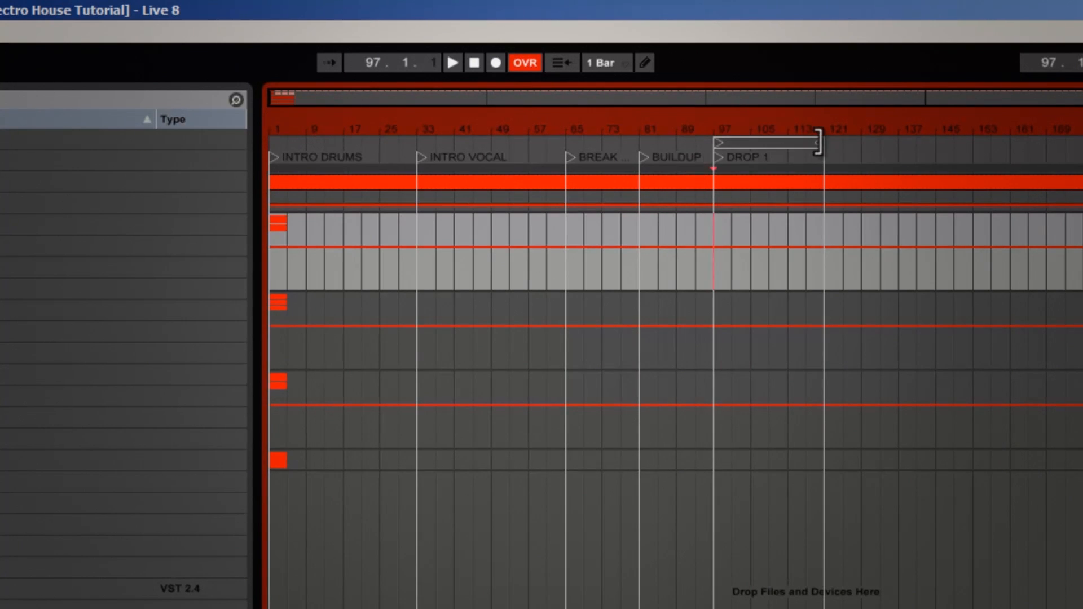
Add a locator named DROP 1 BREAK at bar 121
{"action": "left_click", "coordinate": [825, 243]}
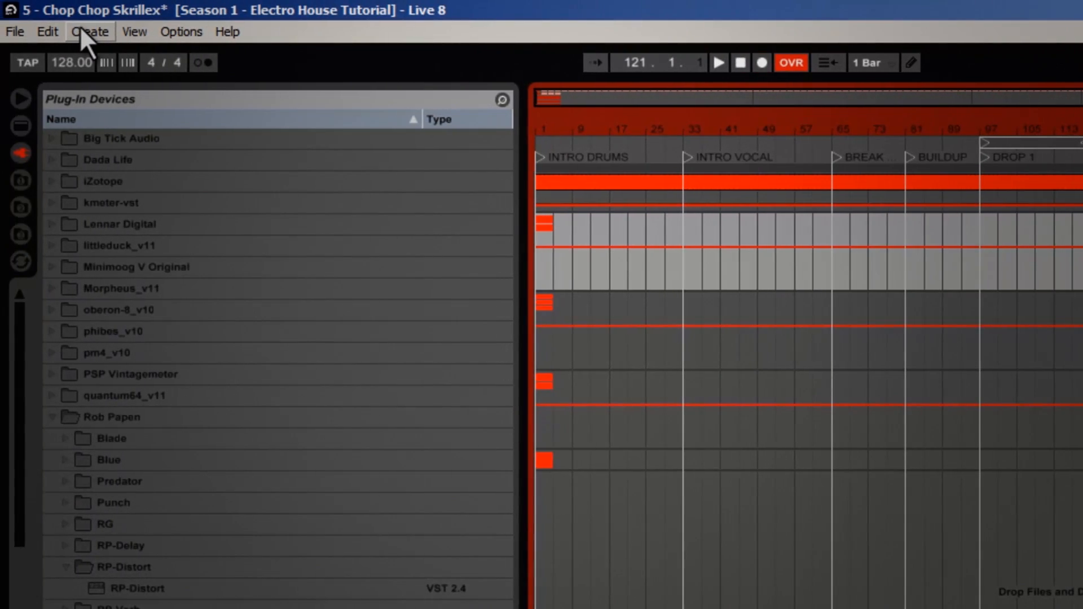
{"action": "left_click", "coordinate": [85, 32]}
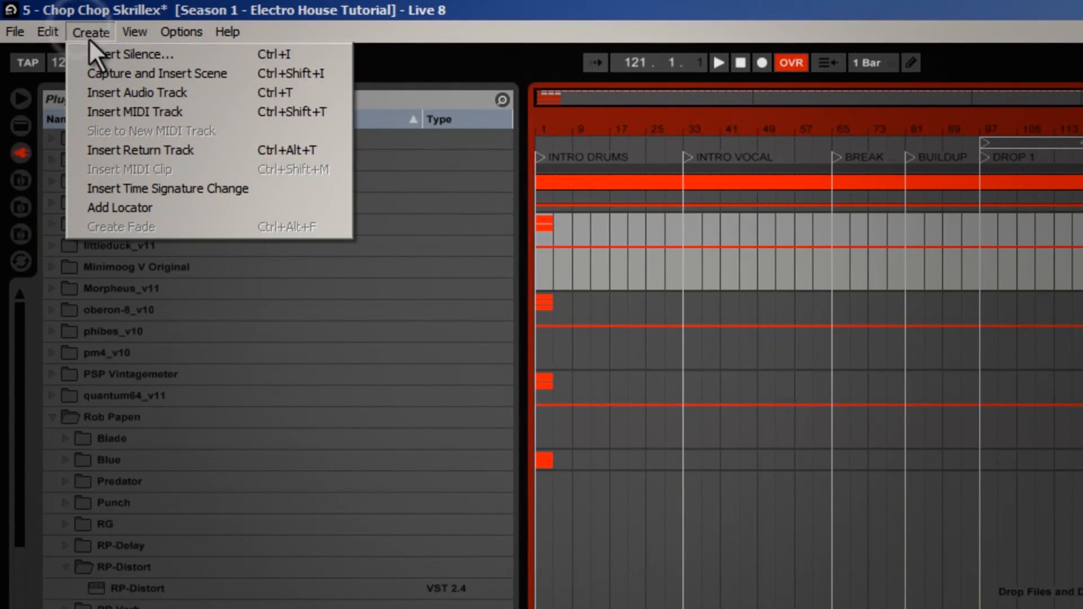
{"action": "left_click", "coordinate": [121, 206]}
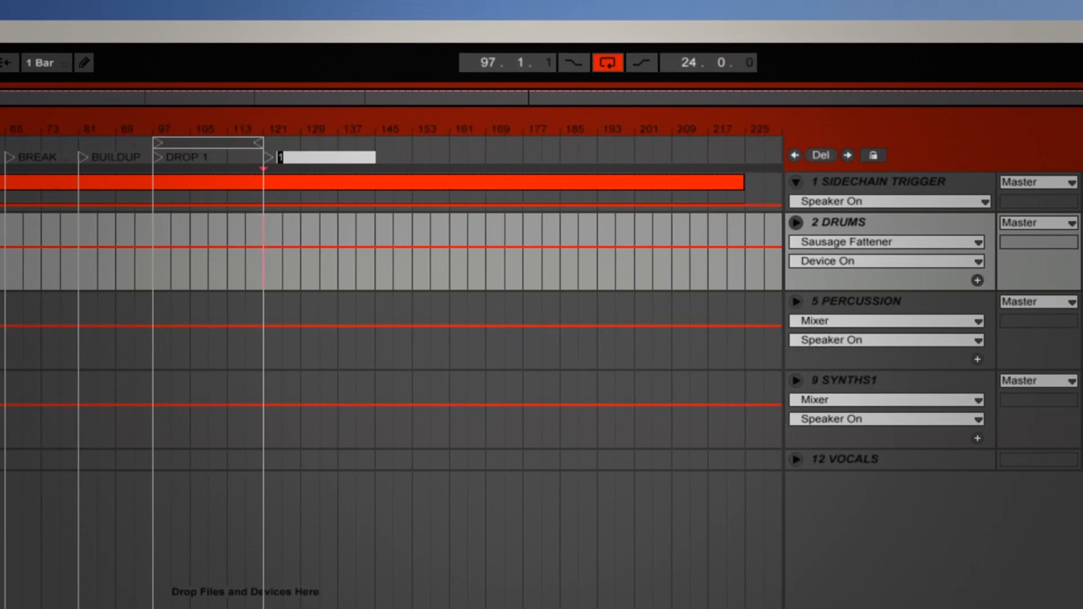
{"action": "type", "text": "E"}
{"action": "key", "text": "BackSpace"}
{"action": "type", "text": "DROP 1 BREAK"}
{"action": "key", "text": "Return"}
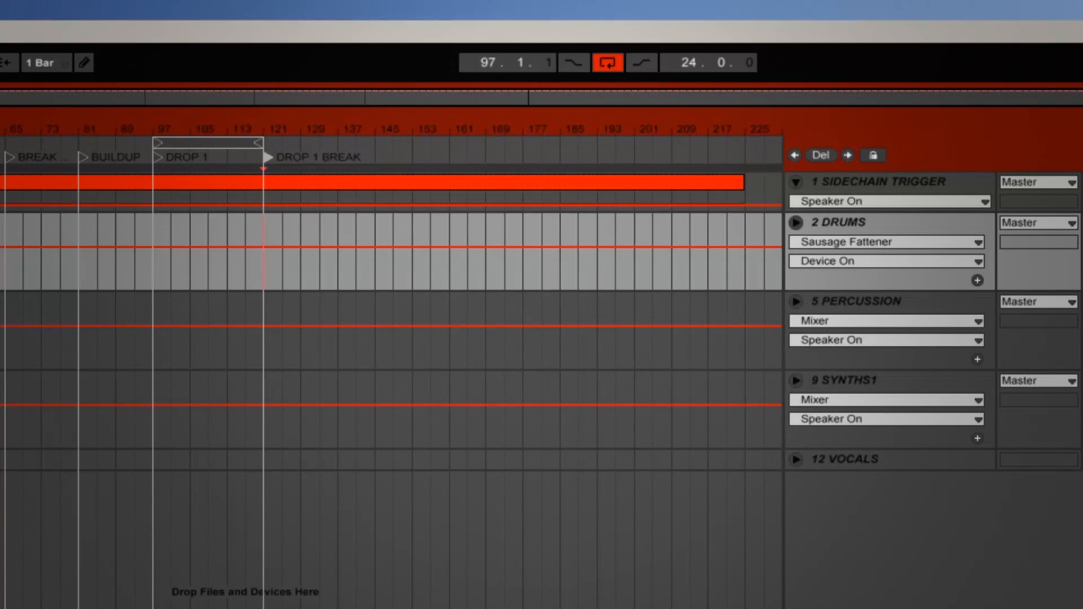
Set the loop brace to span 32 bars from bar 121 and add a locator named BUILDUP 2 at bar 153
{"action": "left_click", "coordinate": [260, 140]}
{"action": "left_click_drag", "start_coordinate": [260, 139], "coordinate": [364, 141]}
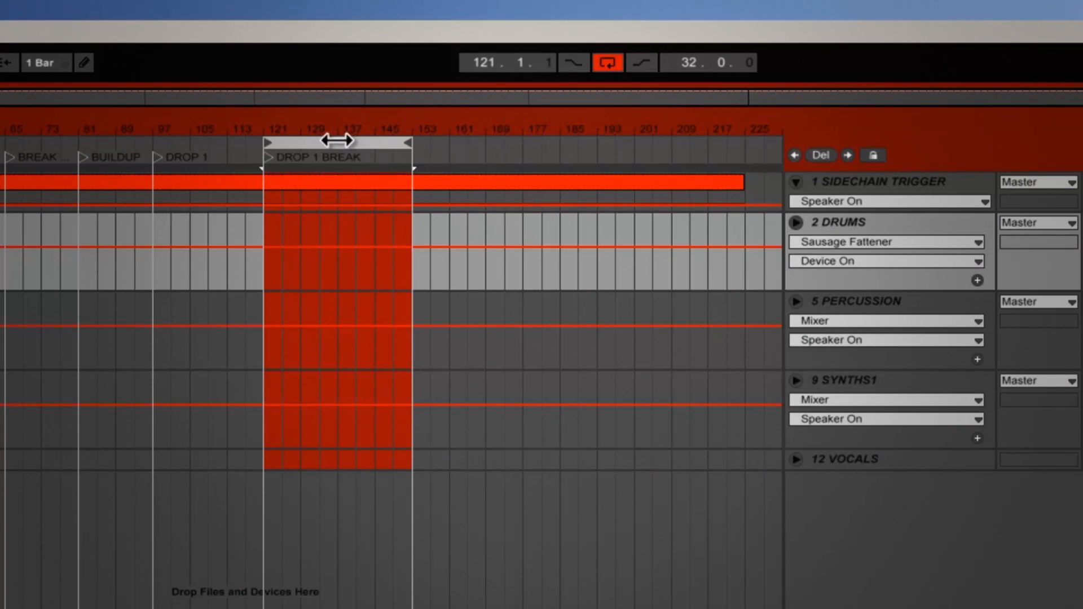
{"action": "left_click", "coordinate": [421, 225]}
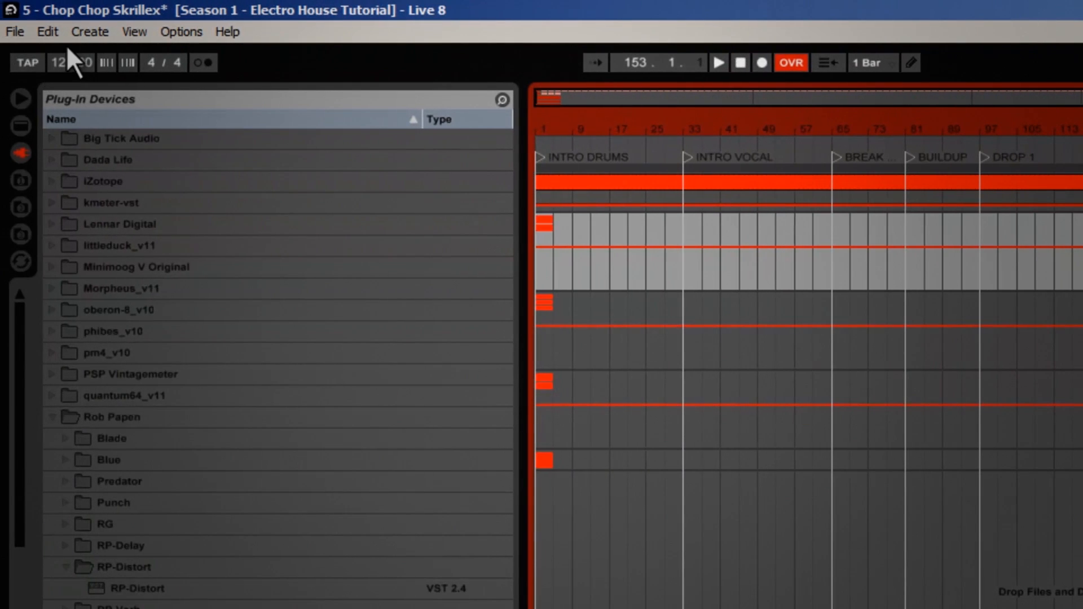
{"action": "left_click", "coordinate": [94, 32]}
{"action": "left_click", "coordinate": [134, 204]}
{"action": "type", "text": "BUILDUP"}
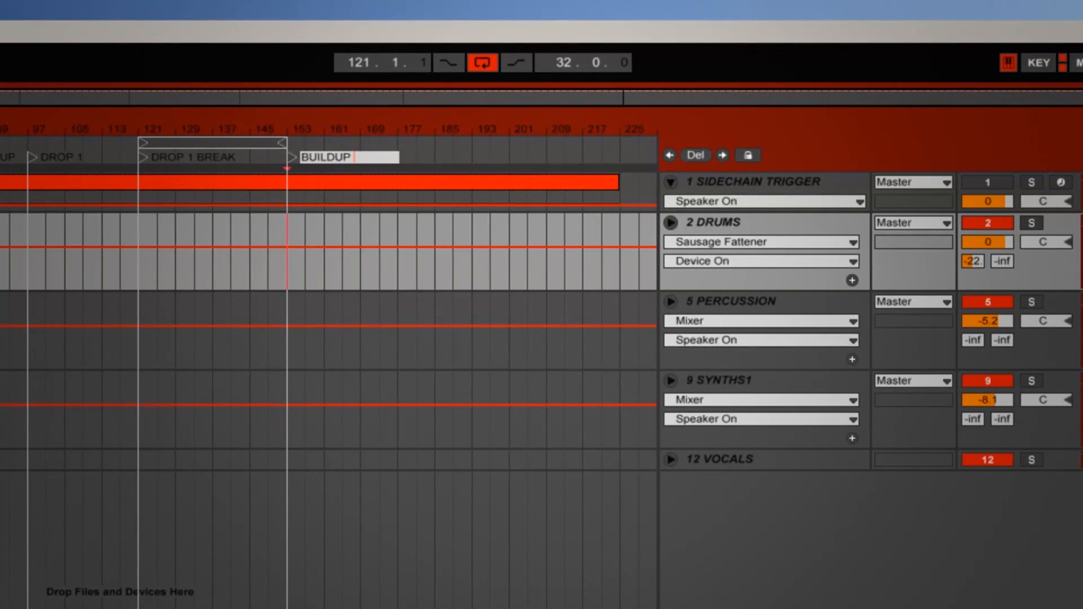
{"action": "type", "text": " 2"}
{"action": "key", "text": "Return"}
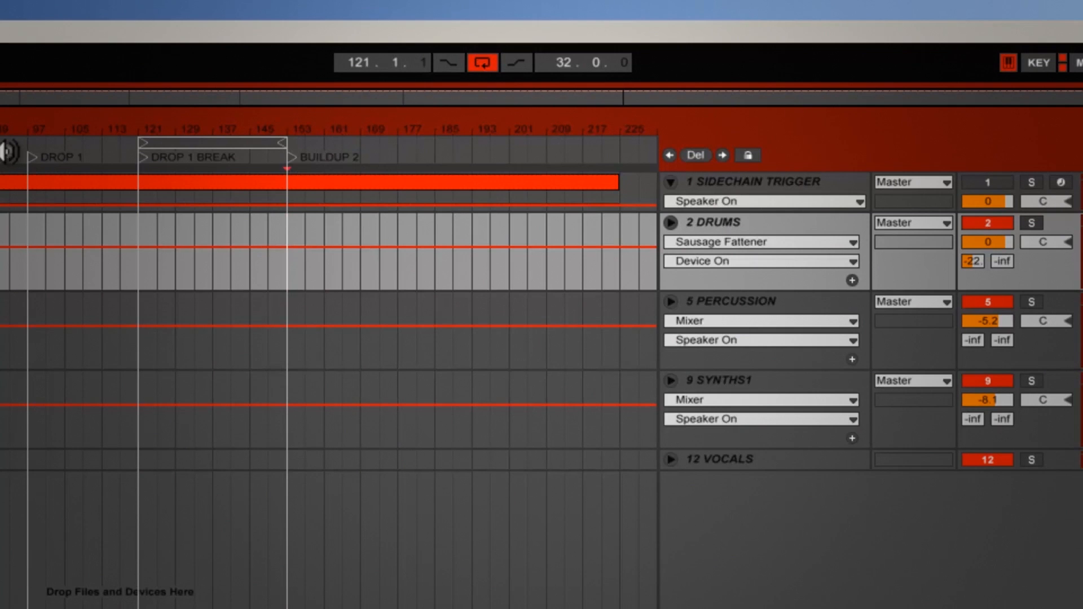
Rename the bar 81 locator as BUILDUP1 and the numbered ones to match as DROP1, DROP1 BREAK and BUILDUP2
{"action": "left_click", "coordinate": [409, 154]}
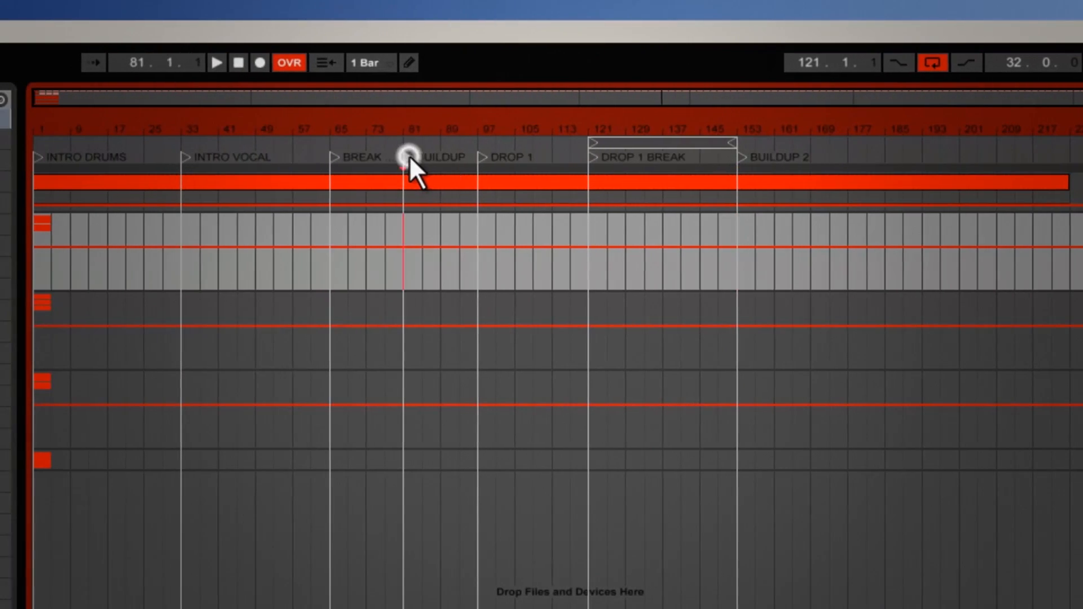
{"action": "key", "text": "ctrl+r"}
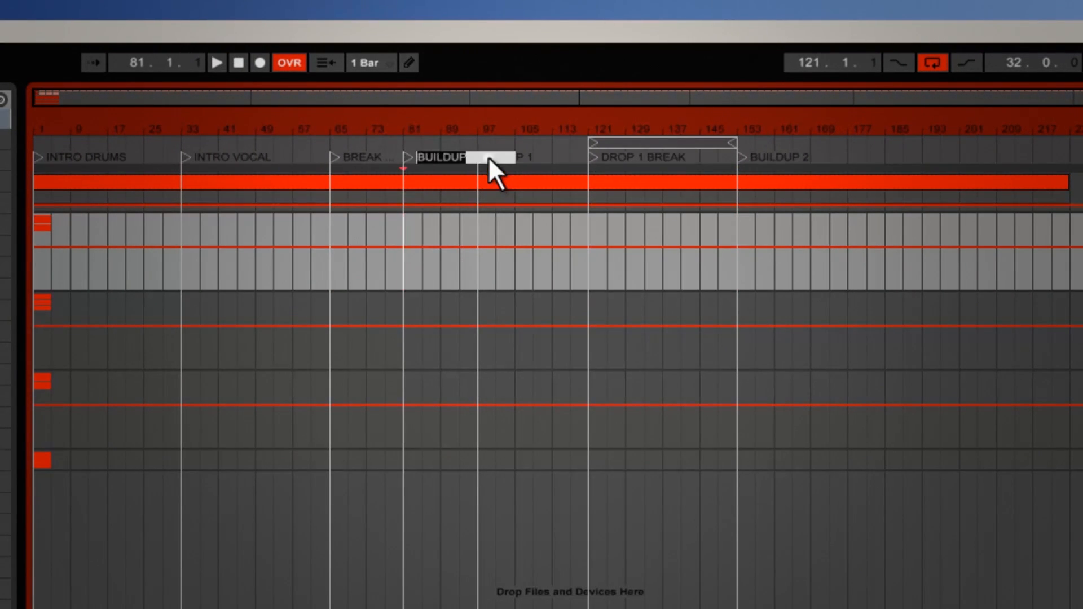
{"action": "key", "text": "Right"}
{"action": "type", "text": "1"}
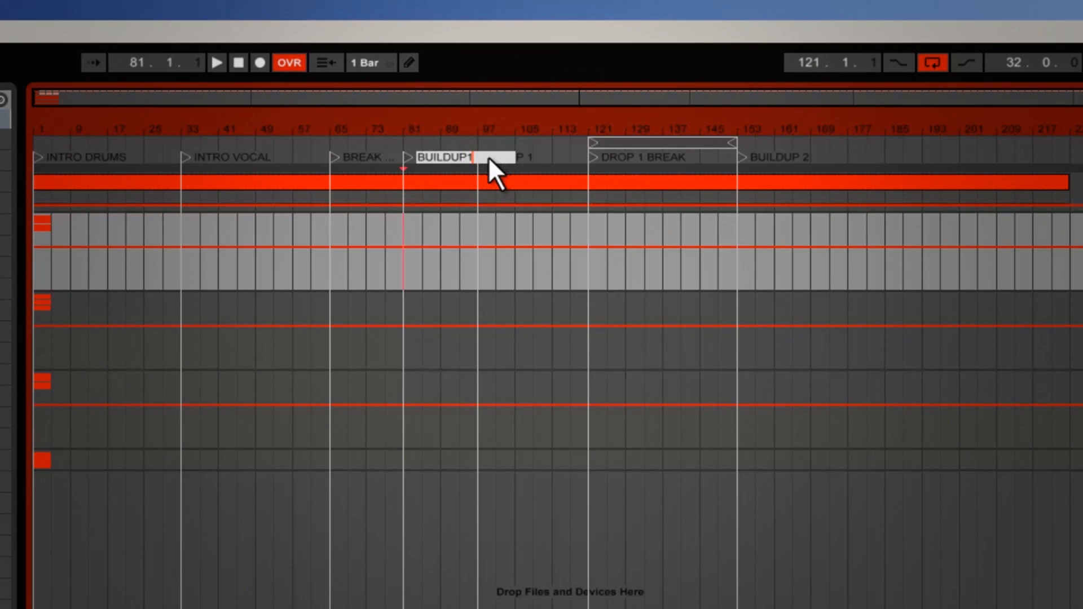
{"action": "key", "text": "Return"}
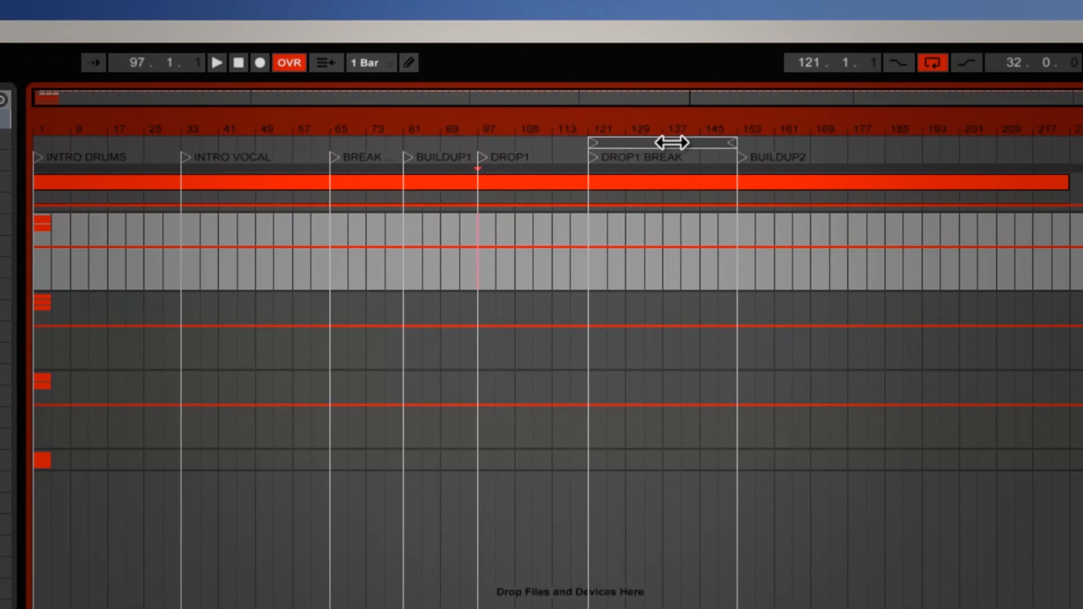
Fit the loop brace to the 24-bar DROP1 section and shift it to start at bar 169
{"action": "left_click_drag", "start_coordinate": [652, 141], "coordinate": [540, 141]}
{"action": "left_click_drag", "start_coordinate": [622, 145], "coordinate": [587, 145]}
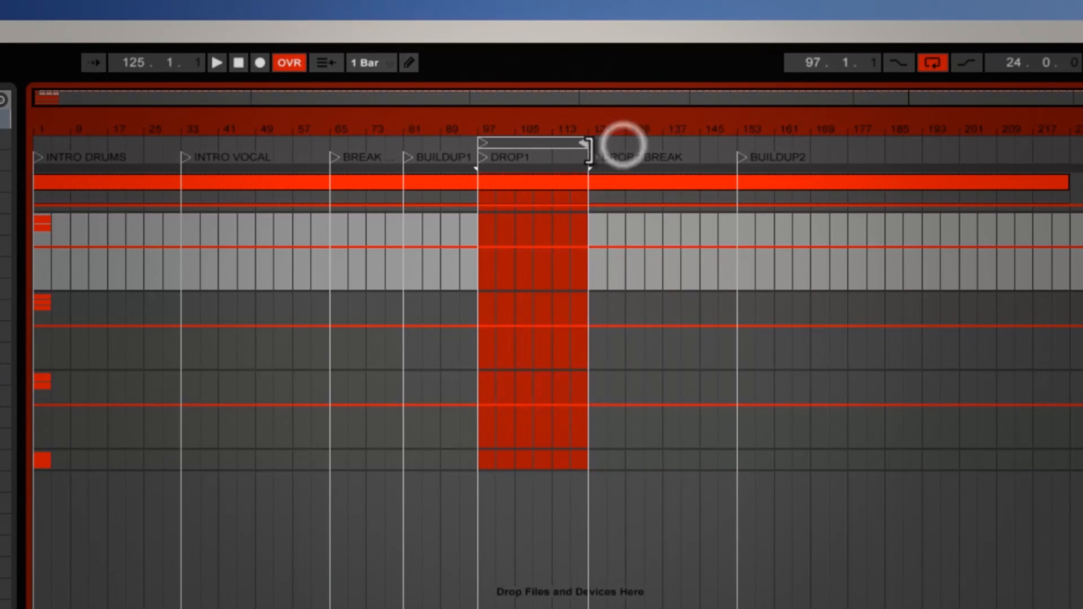
{"action": "left_click_drag", "start_coordinate": [519, 143], "coordinate": [861, 120]}
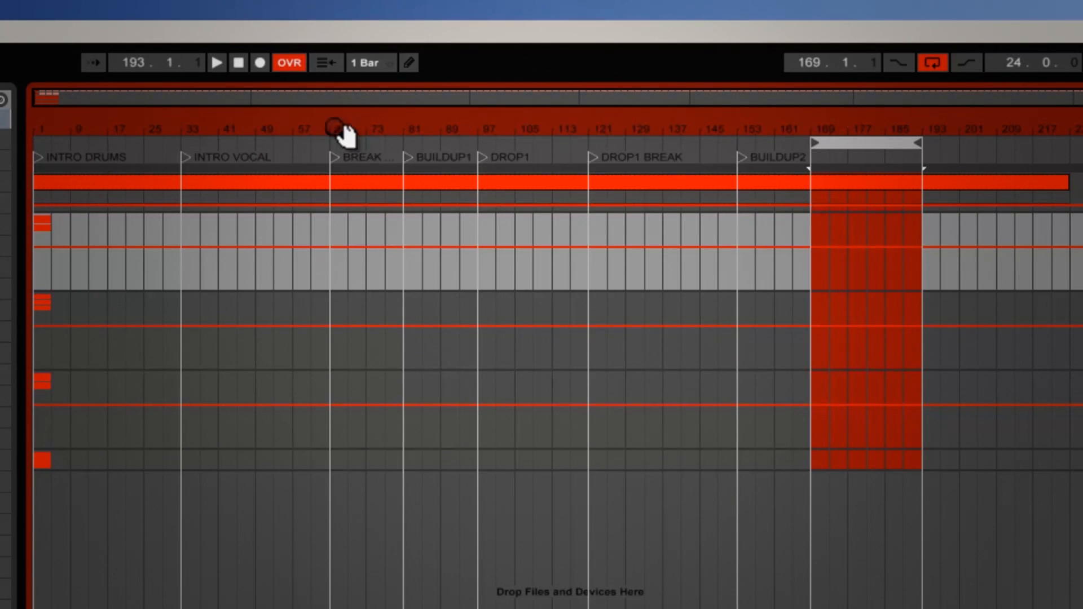
Add a locator named DROP2 at bar 169
{"action": "left_click", "coordinate": [88, 32]}
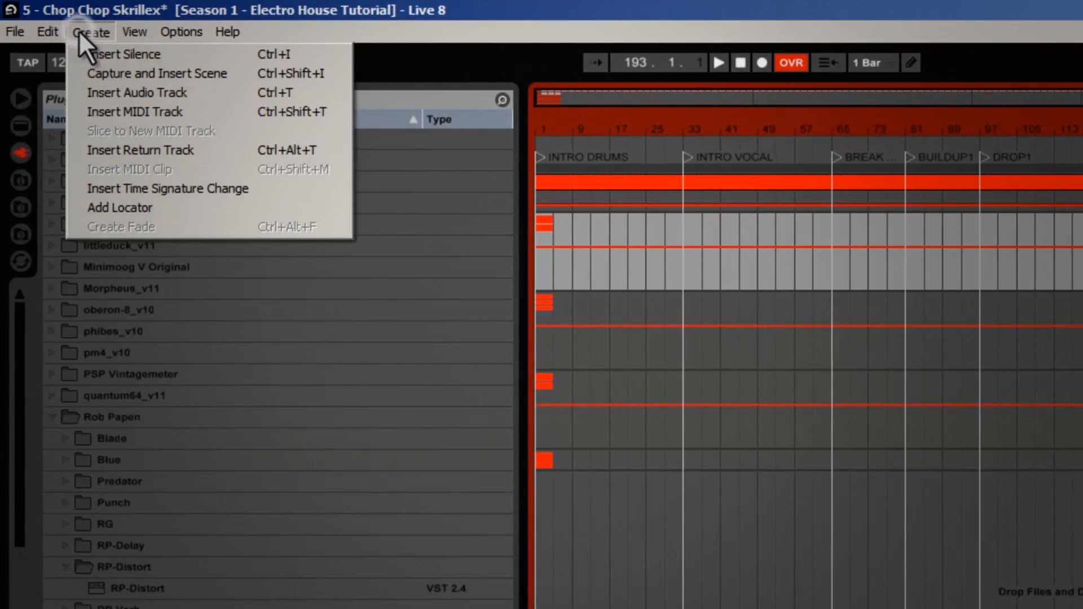
{"action": "left_click", "coordinate": [135, 213]}
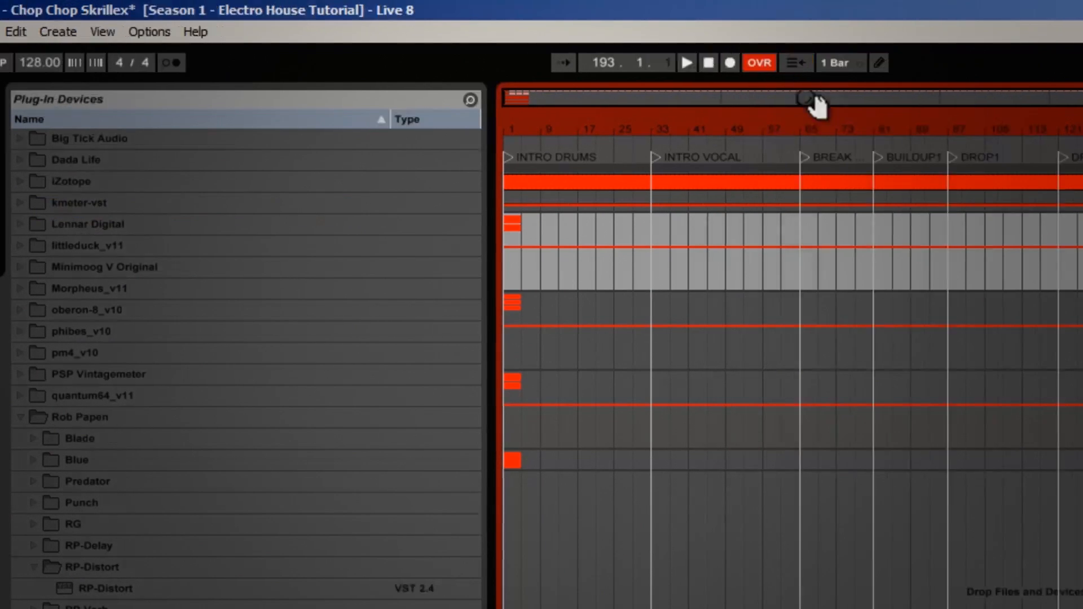
{"action": "key", "text": "ctrl+r"}
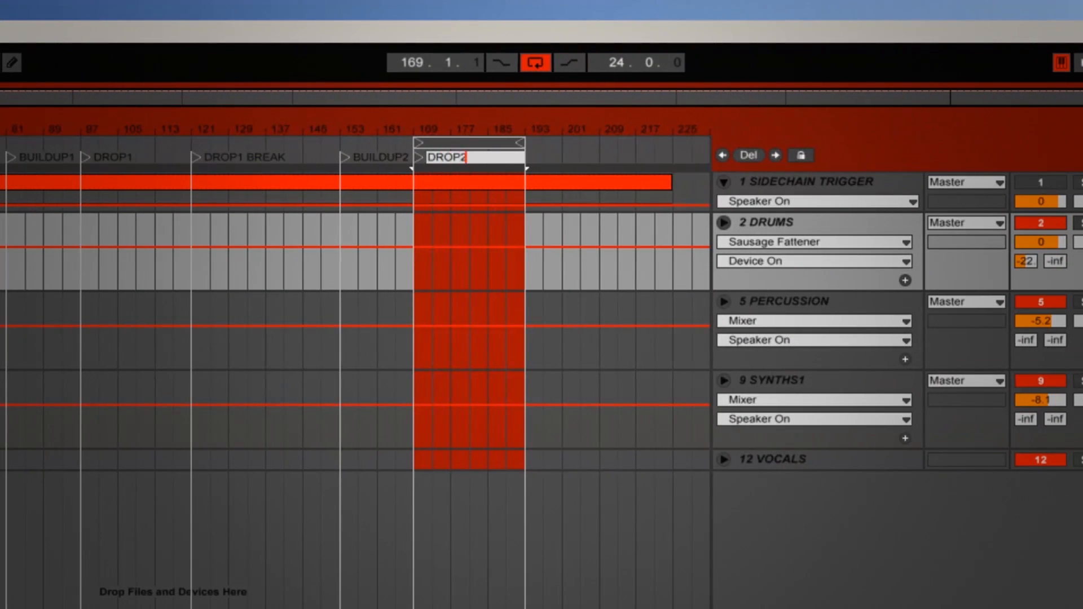
{"action": "key", "text": "Return"}
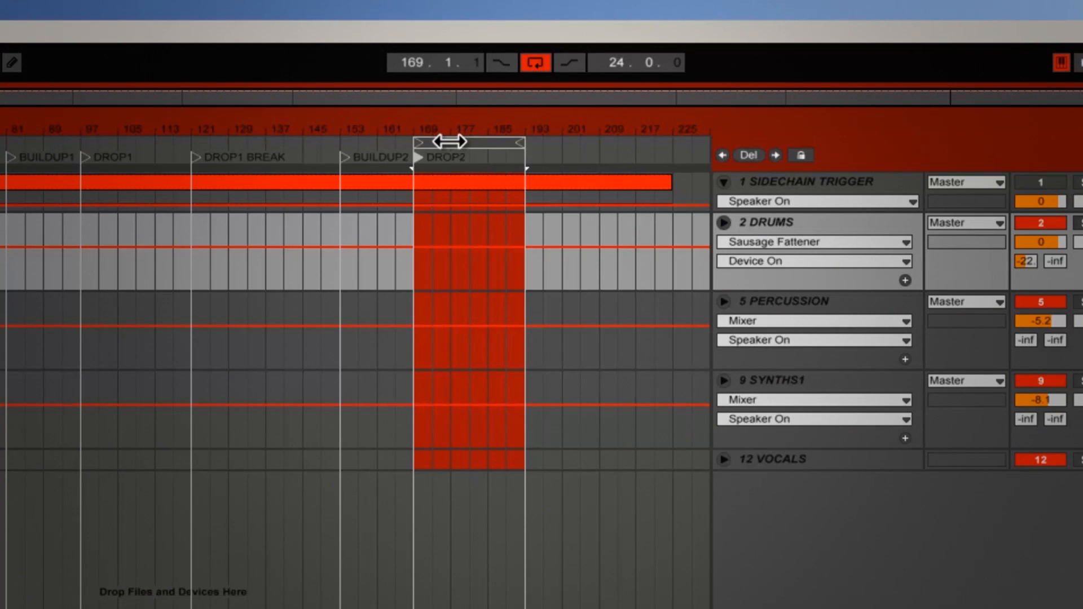
Set the loop brace to span 32 bars from bar 193 and add a locator named OUTRO there
{"action": "left_click_drag", "start_coordinate": [449, 142], "coordinate": [663, 135]}
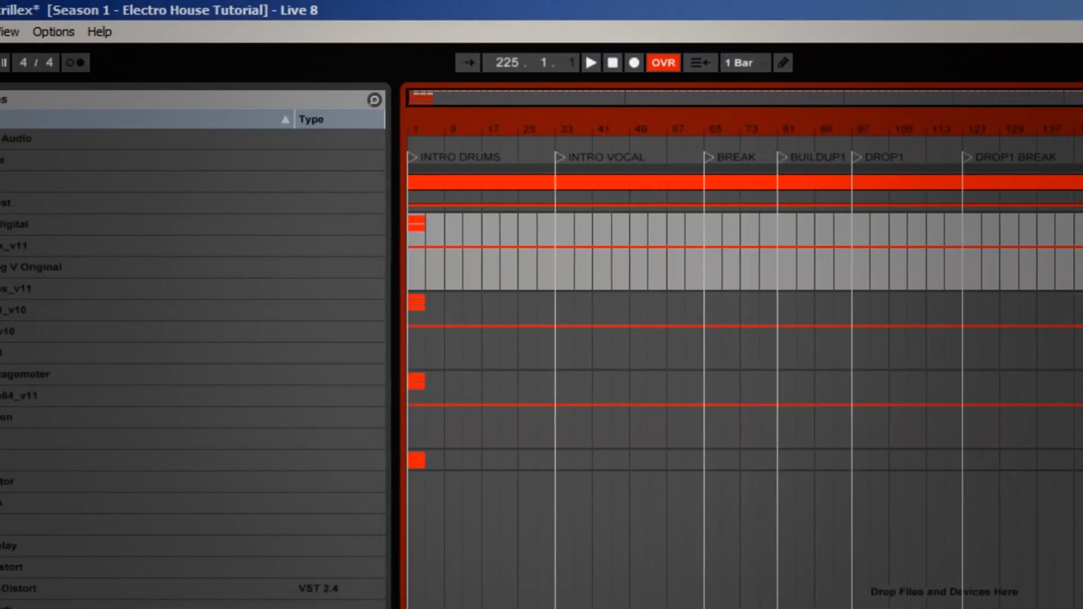
{"action": "left_click", "coordinate": [90, 32]}
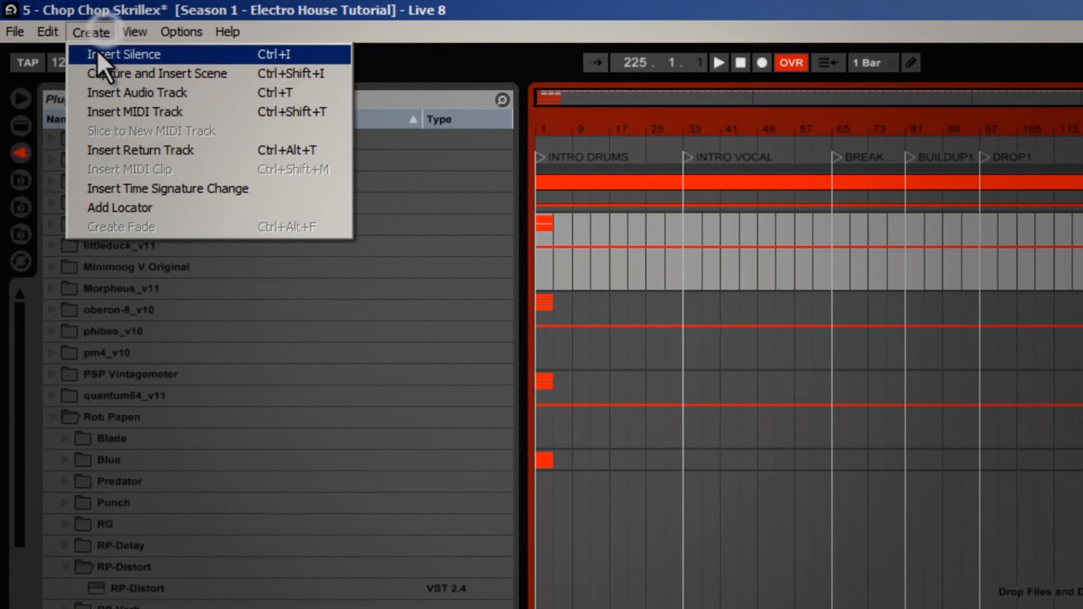
{"action": "left_click", "coordinate": [134, 209]}
{"action": "type", "text": "OUTRO"}
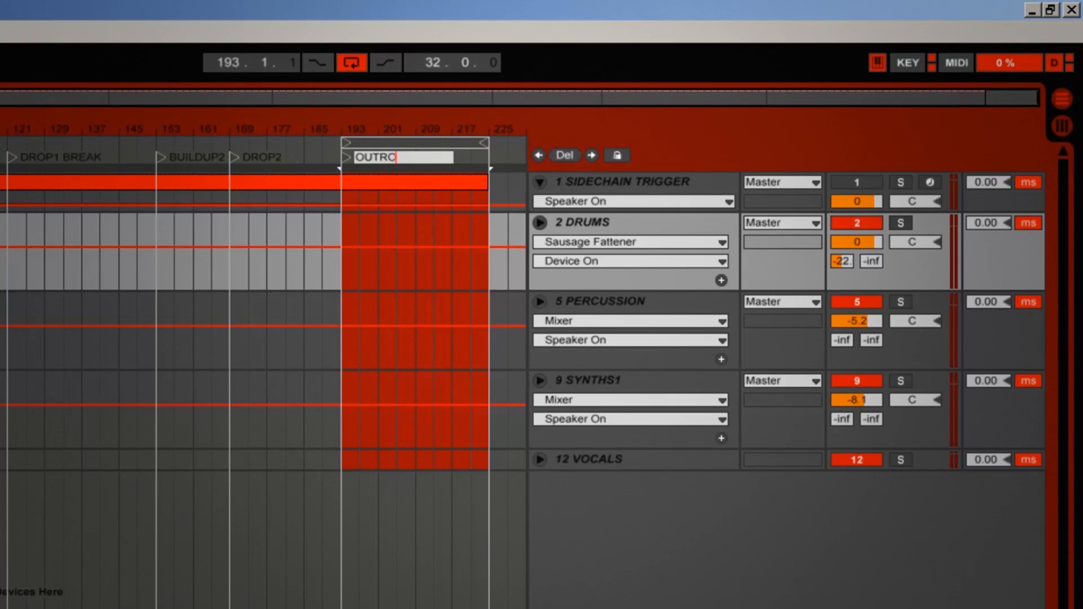
{"action": "key", "text": "Return"}
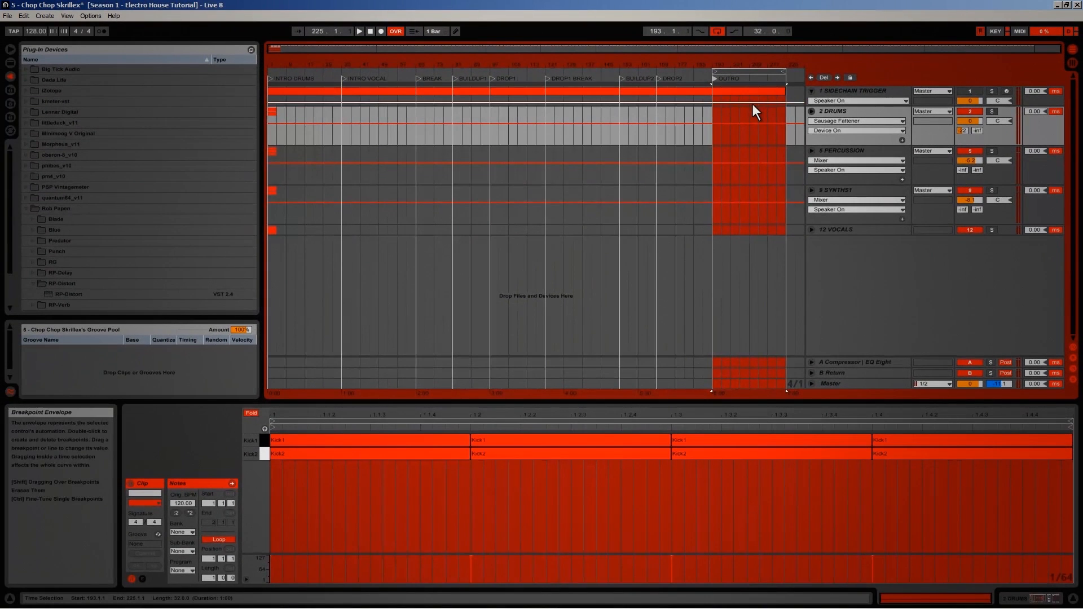
Stretch the loop brace over the whole arrangement, from bar 1 to bar 225
{"action": "left_click", "coordinate": [749, 125]}
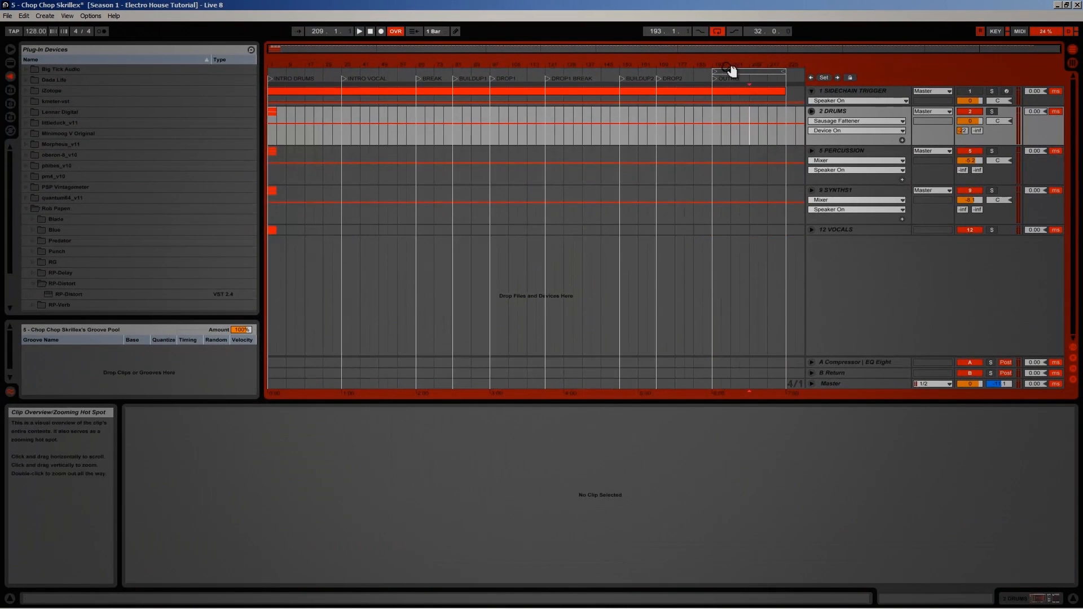
{"action": "left_click_drag", "start_coordinate": [714, 72], "coordinate": [268, 72]}
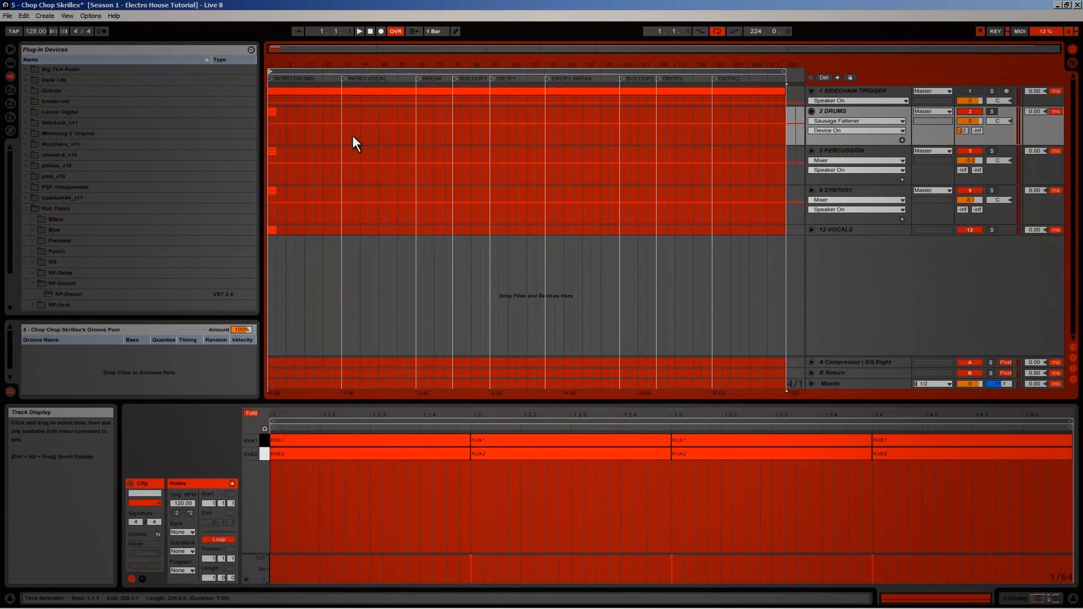
{"action": "left_click", "coordinate": [352, 135]}
Add a locator named INTRO SYTNH at bar 17
{"action": "left_click", "coordinate": [306, 119]}
{"action": "left_click", "coordinate": [55, 16]}
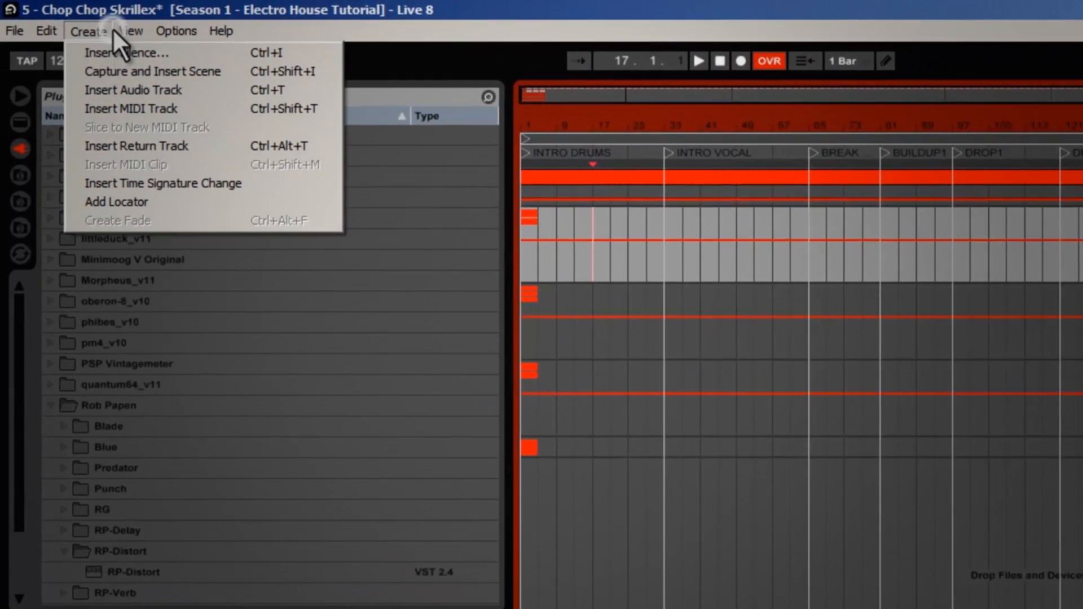
{"action": "left_click", "coordinate": [137, 202]}
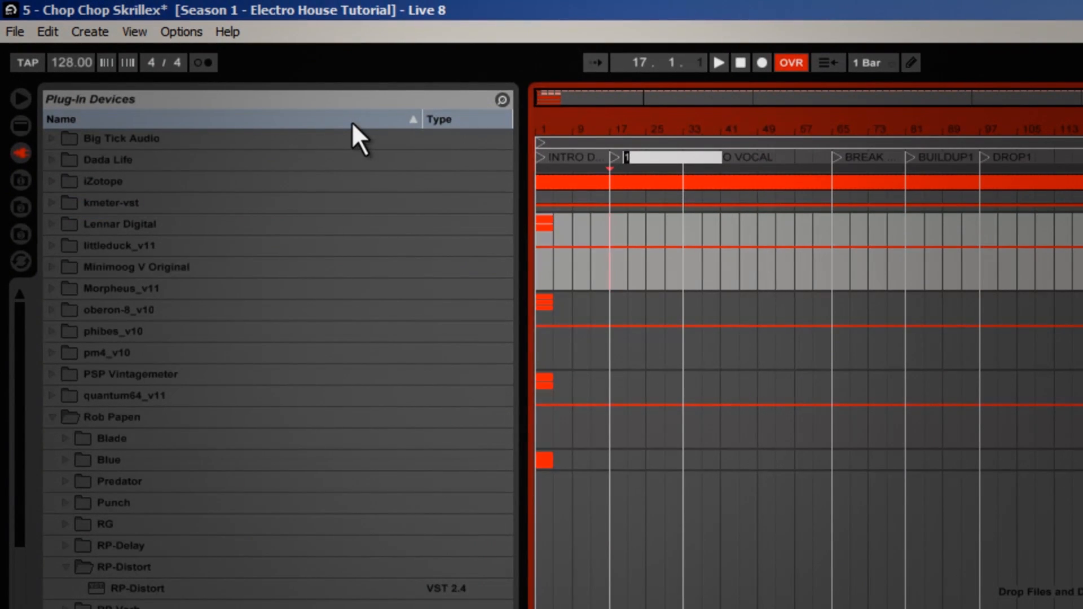
{"action": "type", "text": "INTRO SYTNH"}
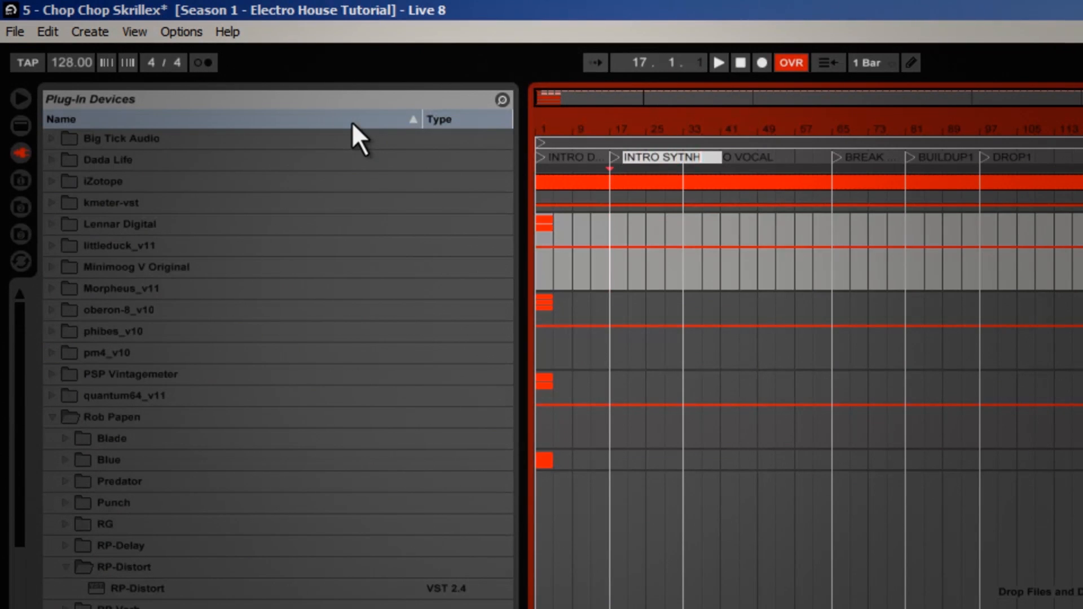
{"action": "key", "text": "Return"}
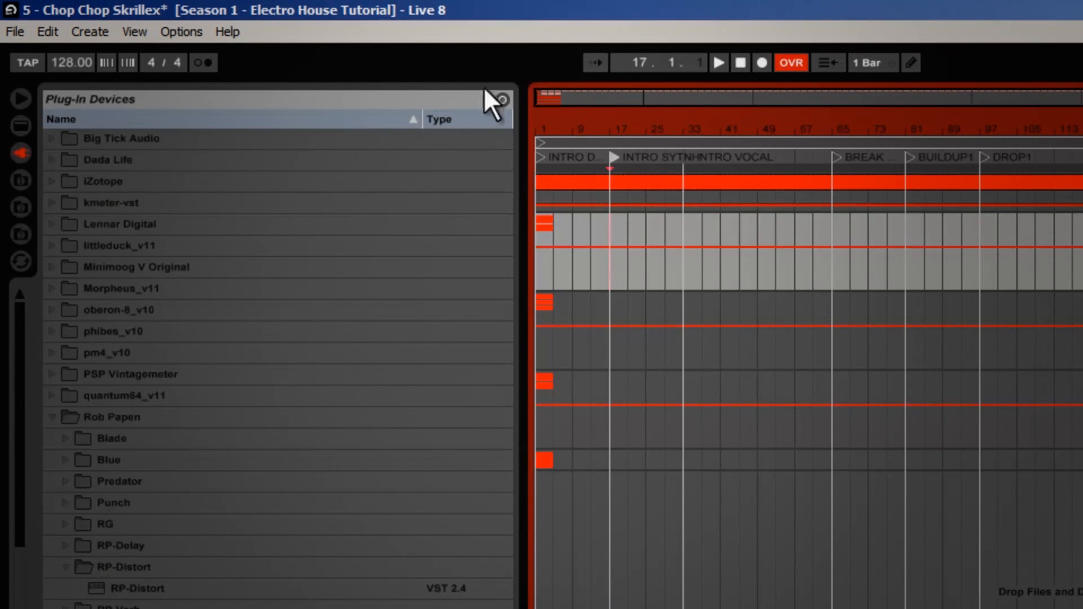
{"action": "left_click", "coordinate": [685, 174]}
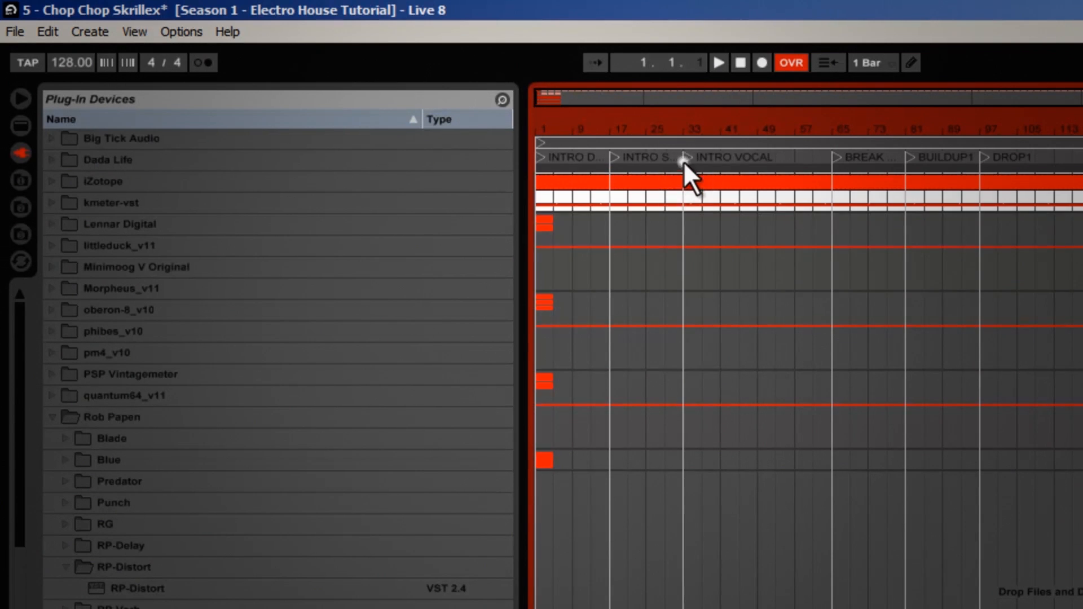
{"action": "left_click", "coordinate": [684, 159]}
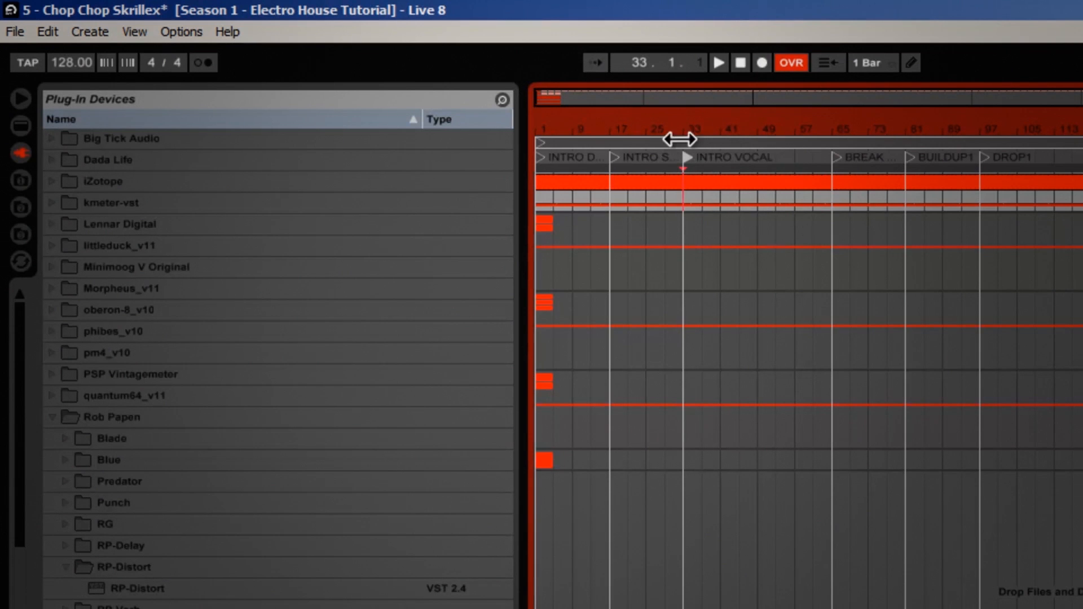
{"action": "mouse_move", "coordinate": [689, 126]}
{"action": "left_mouse_down"}
{"action": "mouse_move", "coordinate": [693, 136]}
{"action": "mouse_move", "coordinate": [689, 124]}
{"action": "left_mouse_up"}
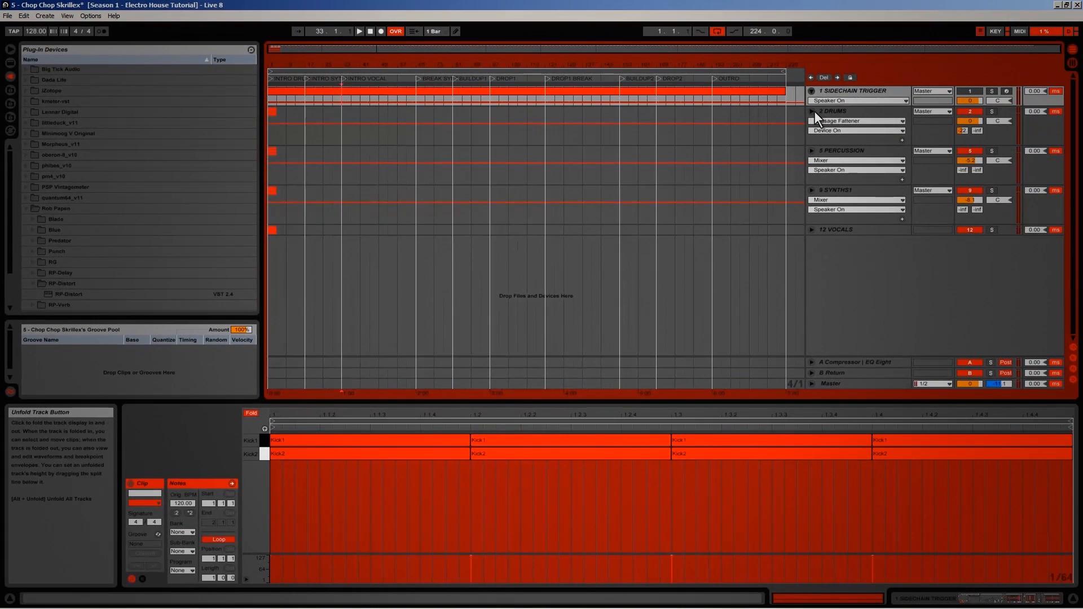
{"action": "left_click", "coordinate": [810, 110]}
{"action": "left_click", "coordinate": [809, 110]}
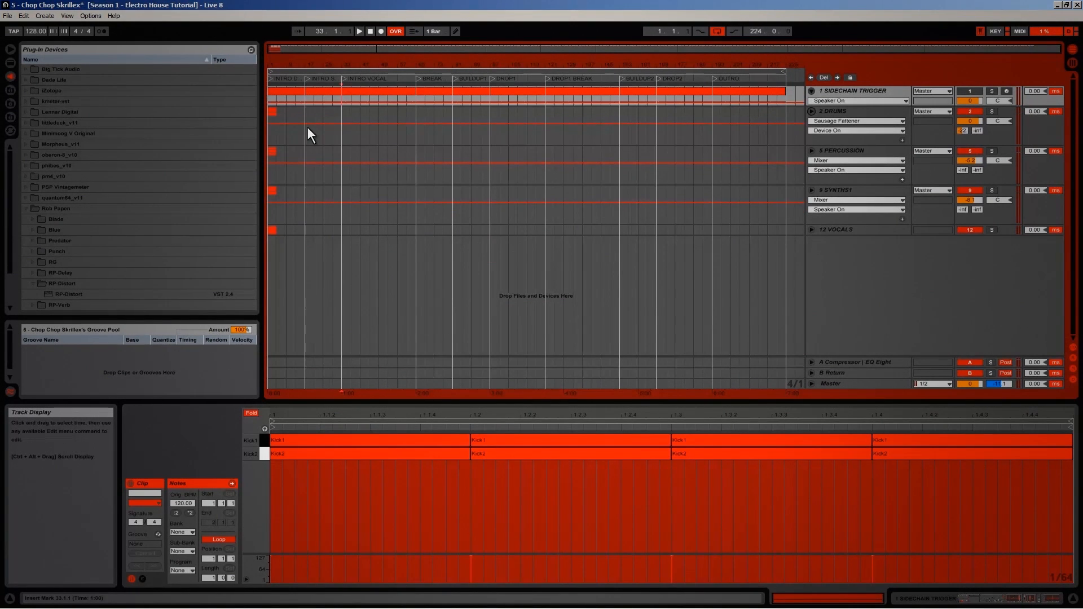
Unfold the DRUMS group and extend both the KICKS and SNARES clips to bar 225
{"action": "left_click", "coordinate": [270, 134]}
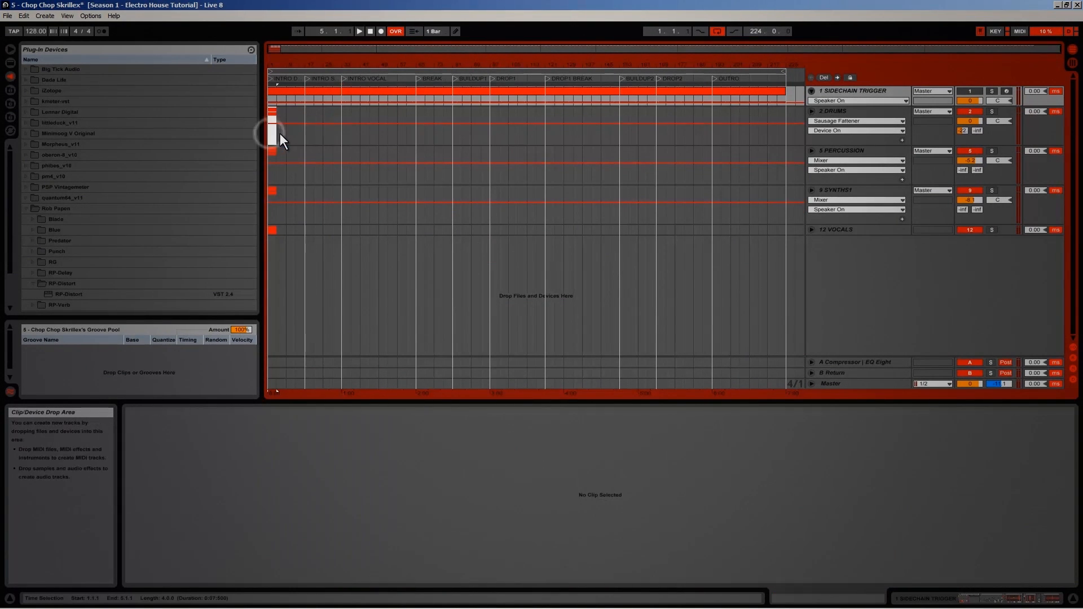
{"action": "left_click", "coordinate": [821, 107]}
{"action": "left_click", "coordinate": [809, 110]}
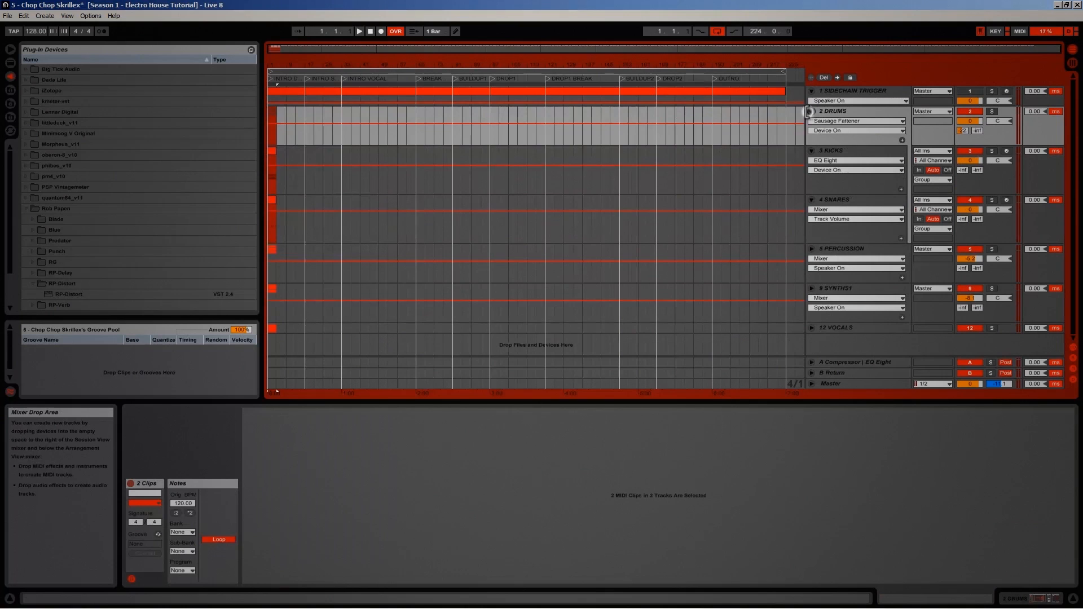
{"action": "left_click", "coordinate": [270, 154]}
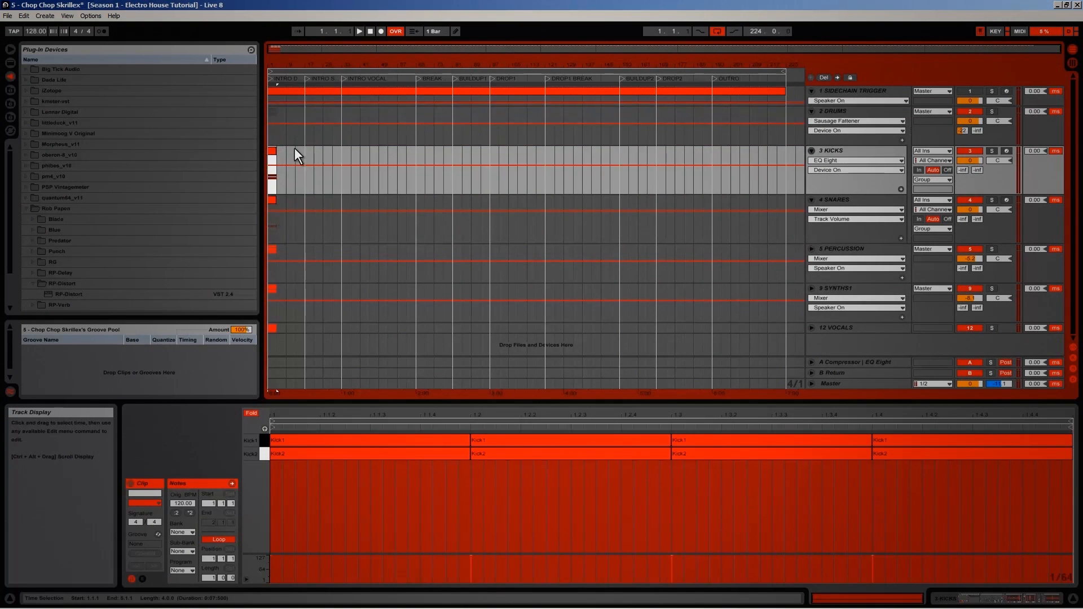
{"action": "left_click", "coordinate": [271, 201], "text": "shift"}
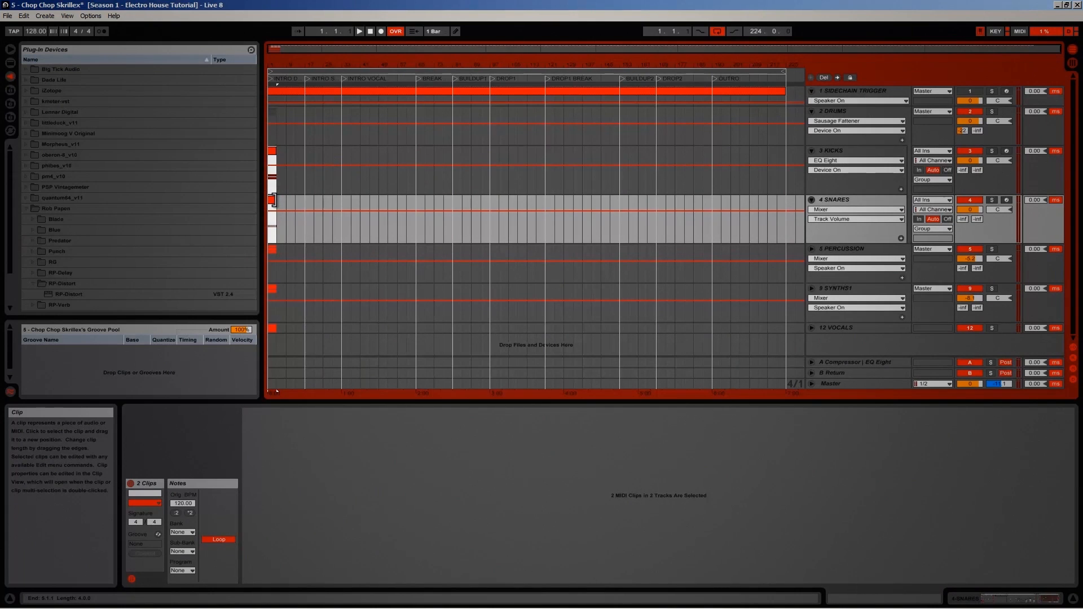
{"action": "left_click_drag", "start_coordinate": [275, 200], "coordinate": [785, 210]}
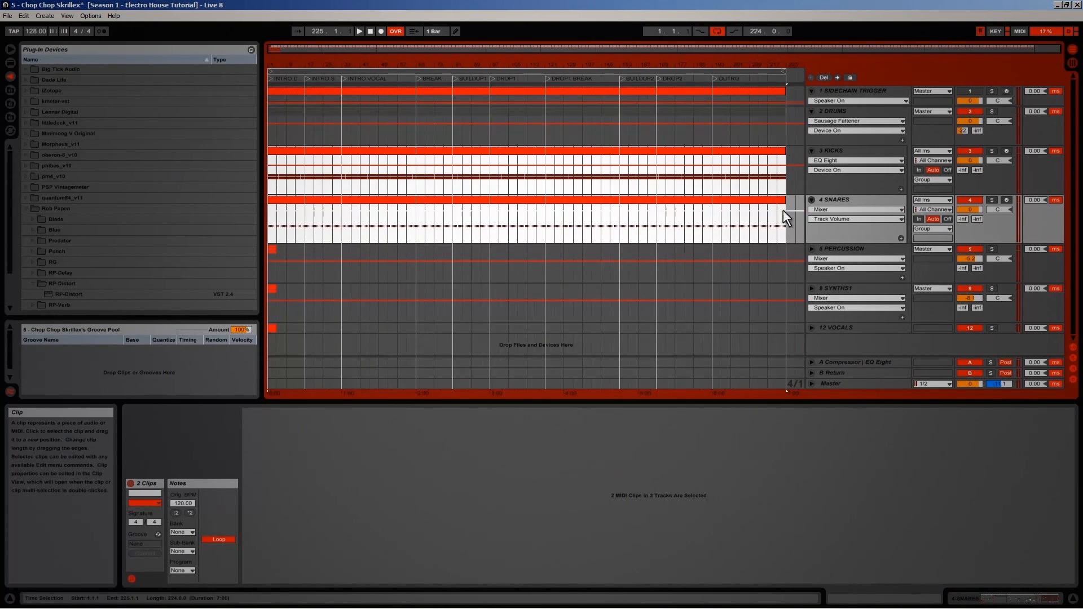
Remove the kicks and snares from bars 33 to 49, the first half of the INTRO VOCAL section
{"action": "left_click", "coordinate": [290, 174]}
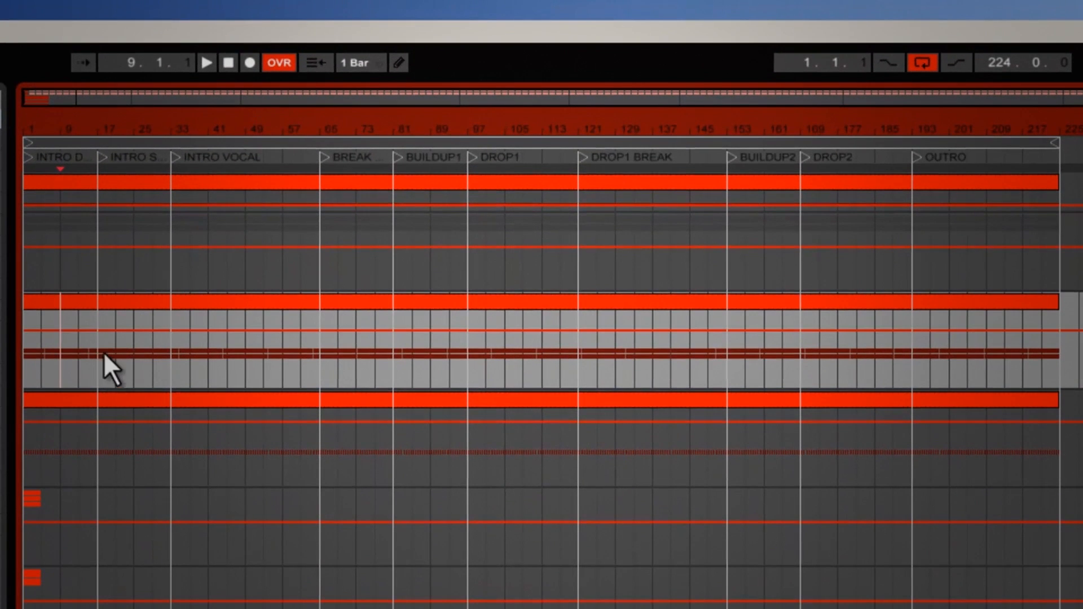
{"action": "left_click", "coordinate": [305, 175]}
{"action": "left_click", "coordinate": [121, 354]}
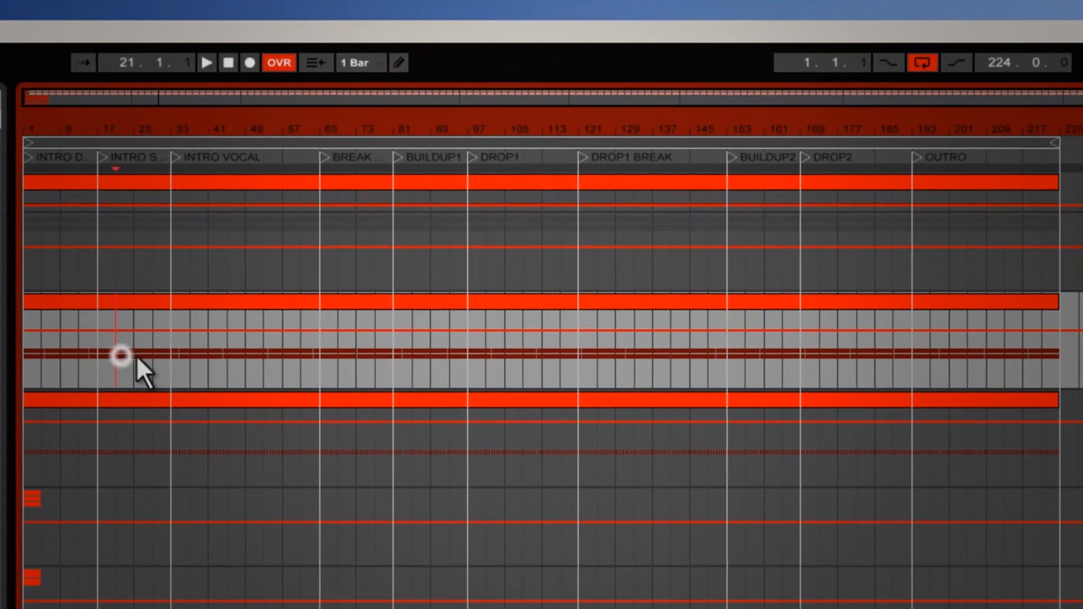
{"action": "left_click", "coordinate": [174, 353]}
{"action": "left_click_drag", "start_coordinate": [175, 353], "coordinate": [242, 427]}
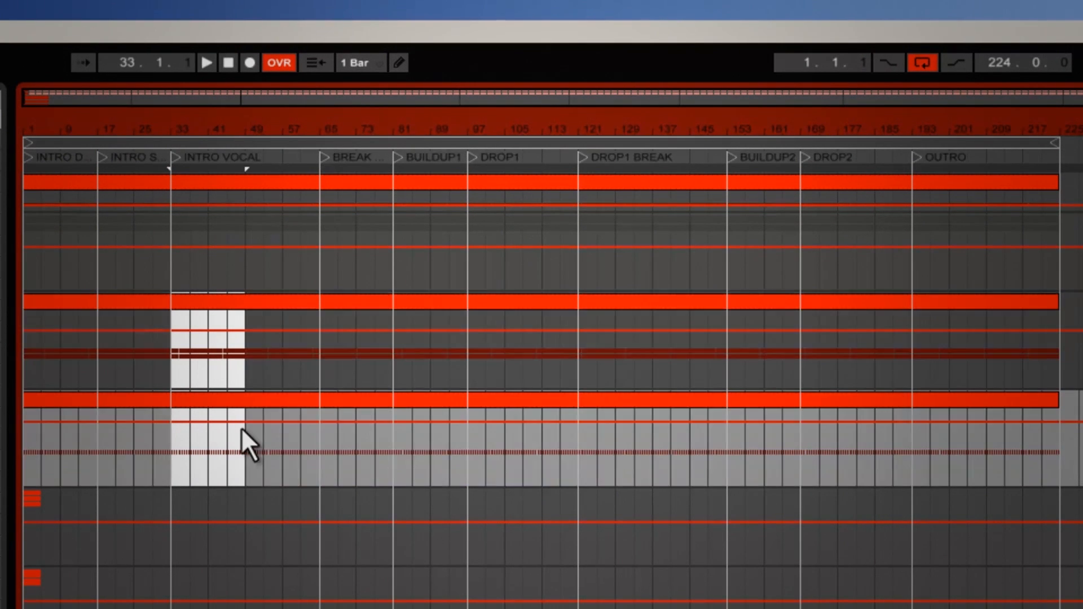
{"action": "key", "text": "ctrl+e"}
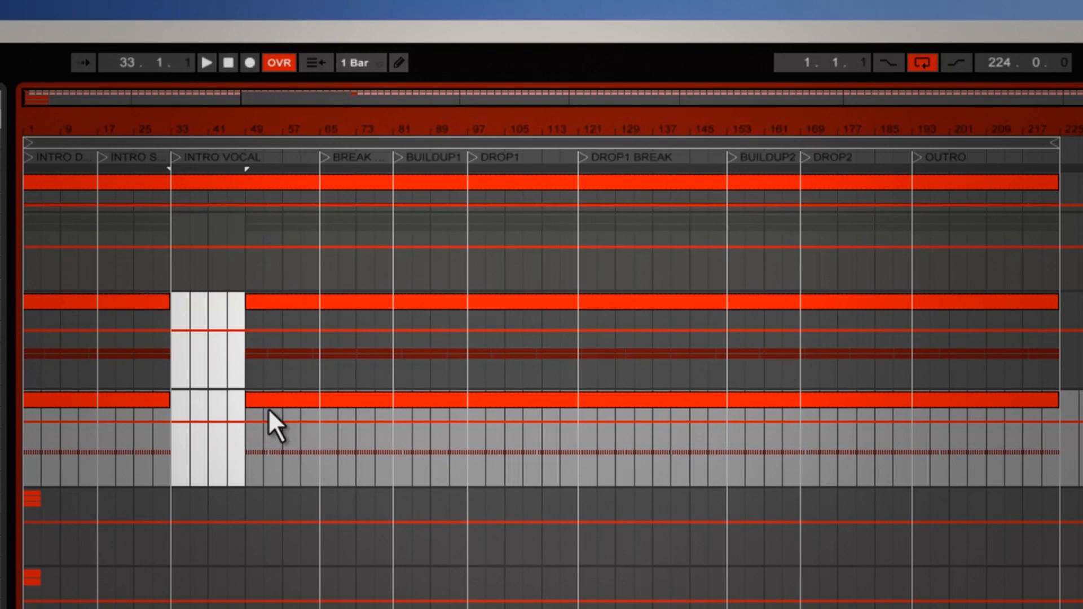
{"action": "left_click", "coordinate": [259, 396]}
{"action": "left_click", "coordinate": [245, 406]}
{"action": "left_click_drag", "start_coordinate": [249, 401], "coordinate": [319, 419]}
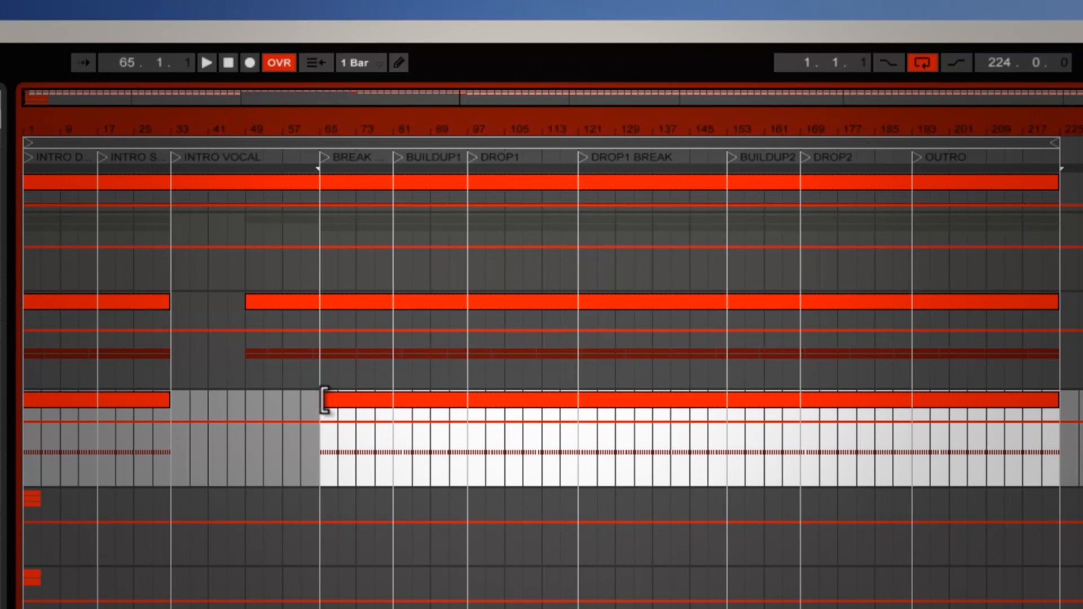
{"action": "left_click_drag", "start_coordinate": [325, 401], "coordinate": [246, 399]}
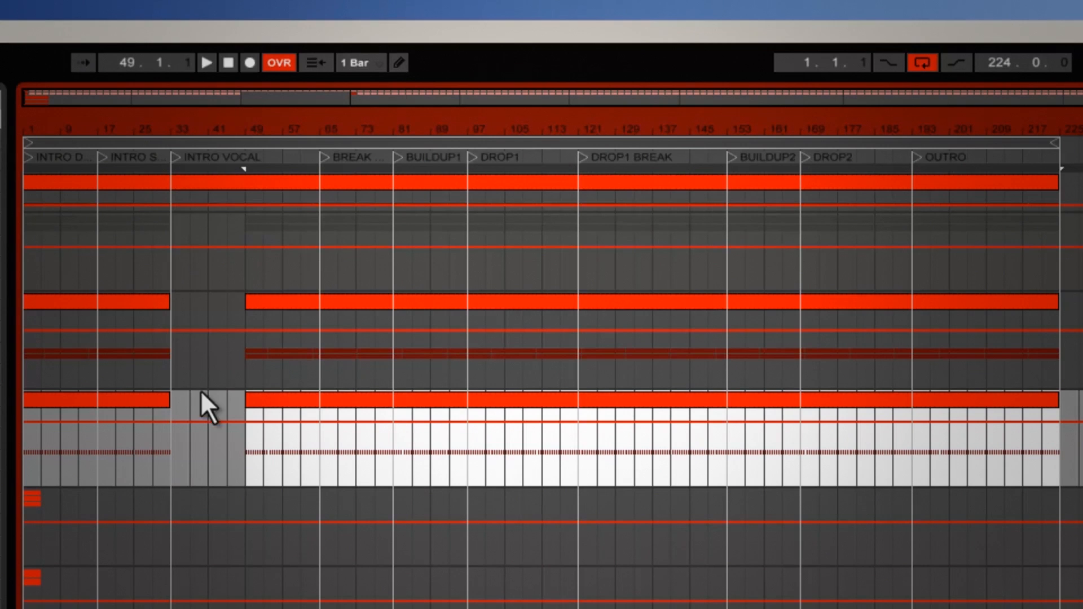
{"action": "left_click", "coordinate": [148, 365]}
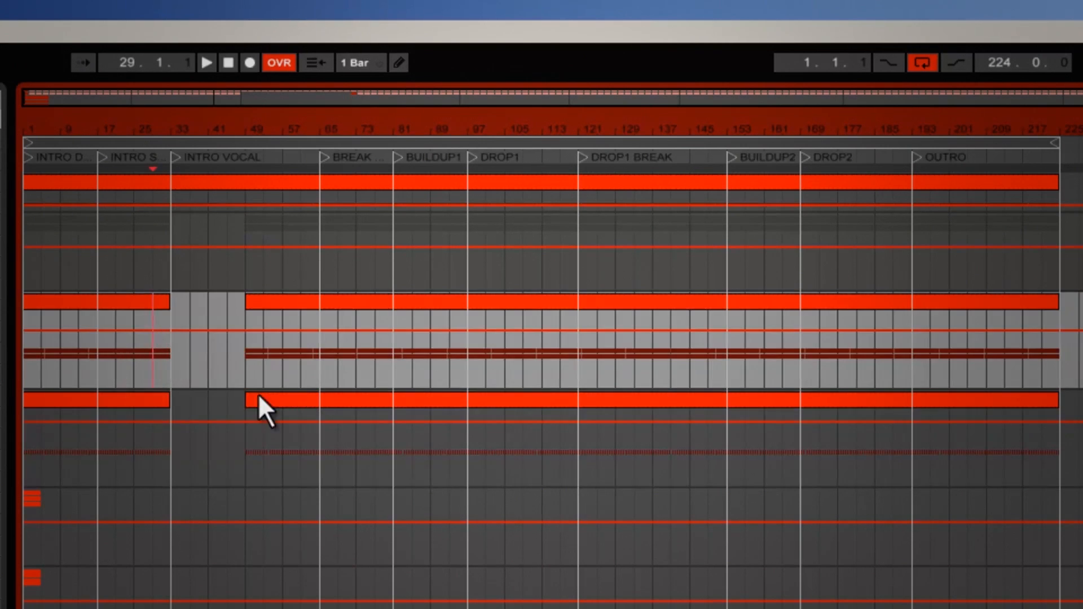
Trim the start of the second snare clip to bar 65 and delete the kicks and snares from bars 65 to 81
{"action": "left_click_drag", "start_coordinate": [254, 399], "coordinate": [321, 399]}
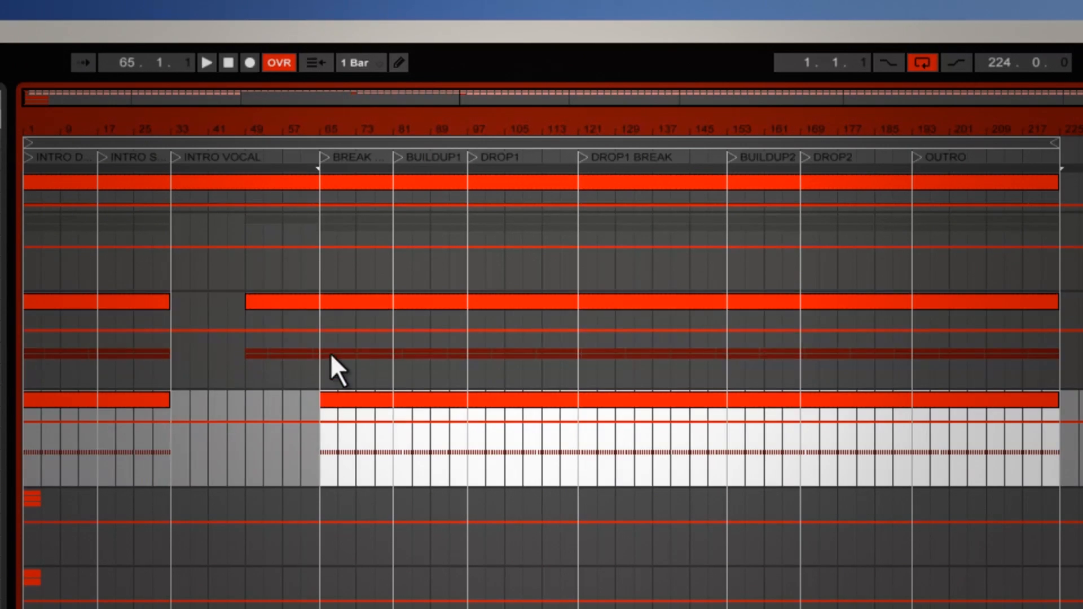
{"action": "left_click_drag", "start_coordinate": [320, 349], "coordinate": [395, 424]}
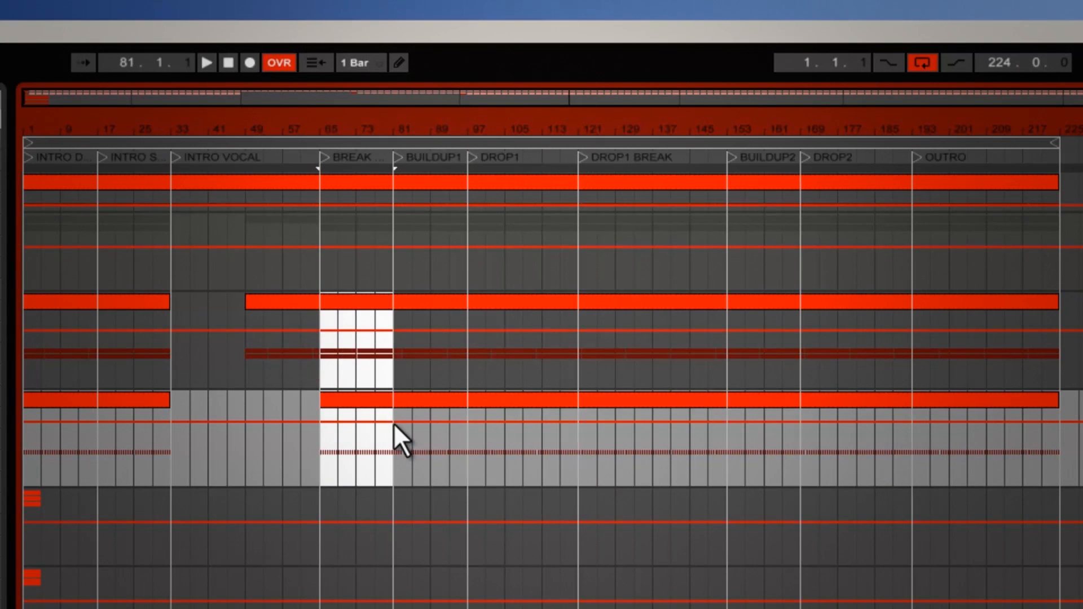
{"action": "key", "text": "Delete"}
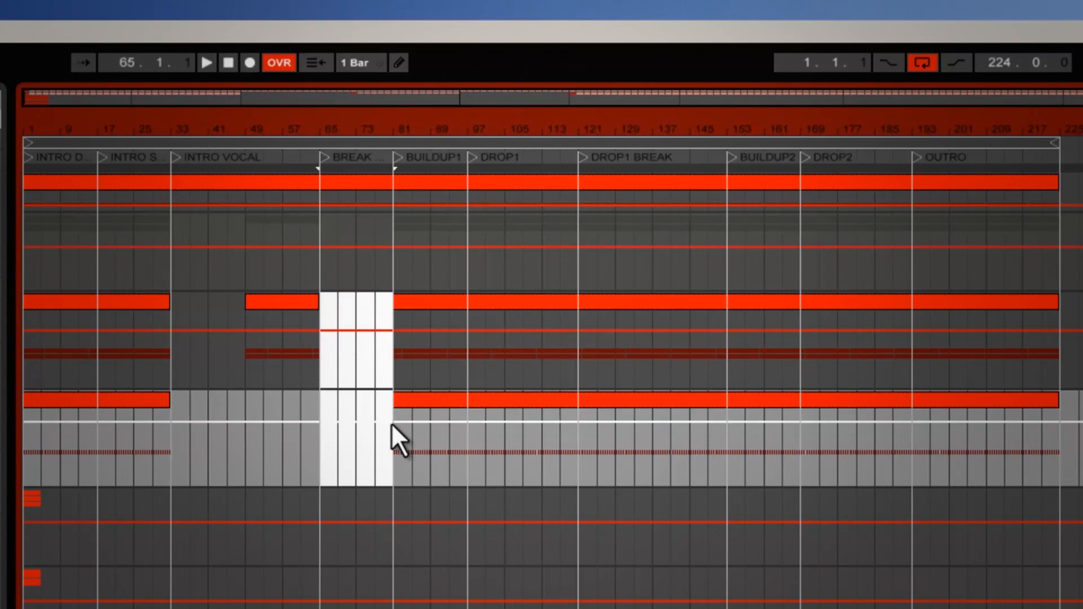
Trim the start of the snare clip at BUILDUP1 to bar 97, where DROP1 begins
{"action": "left_click", "coordinate": [420, 412]}
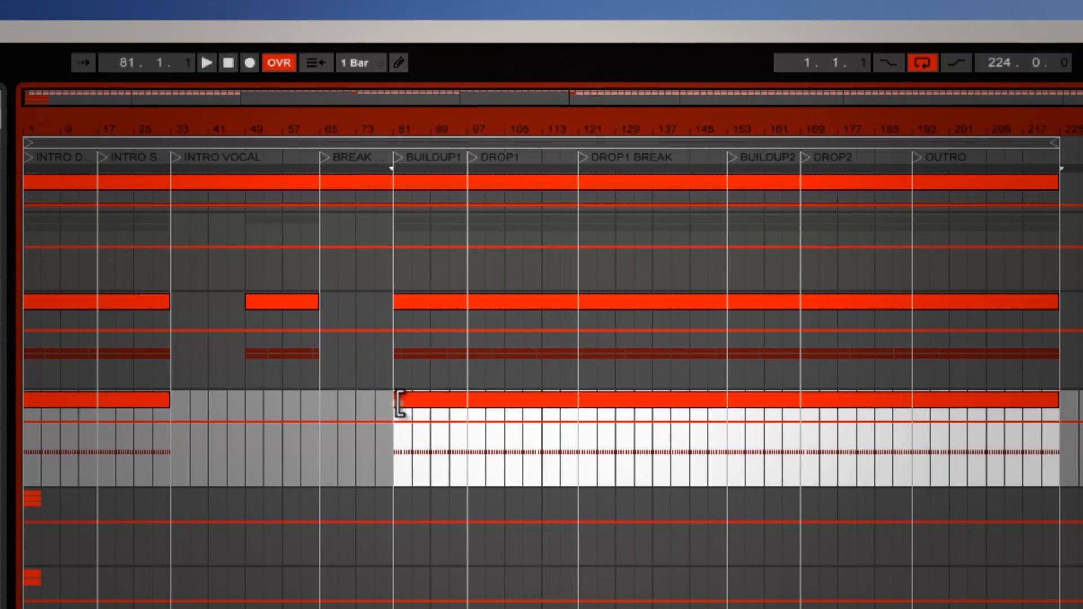
{"action": "left_click_drag", "start_coordinate": [398, 403], "coordinate": [466, 402]}
{"action": "left_click", "coordinate": [406, 411]}
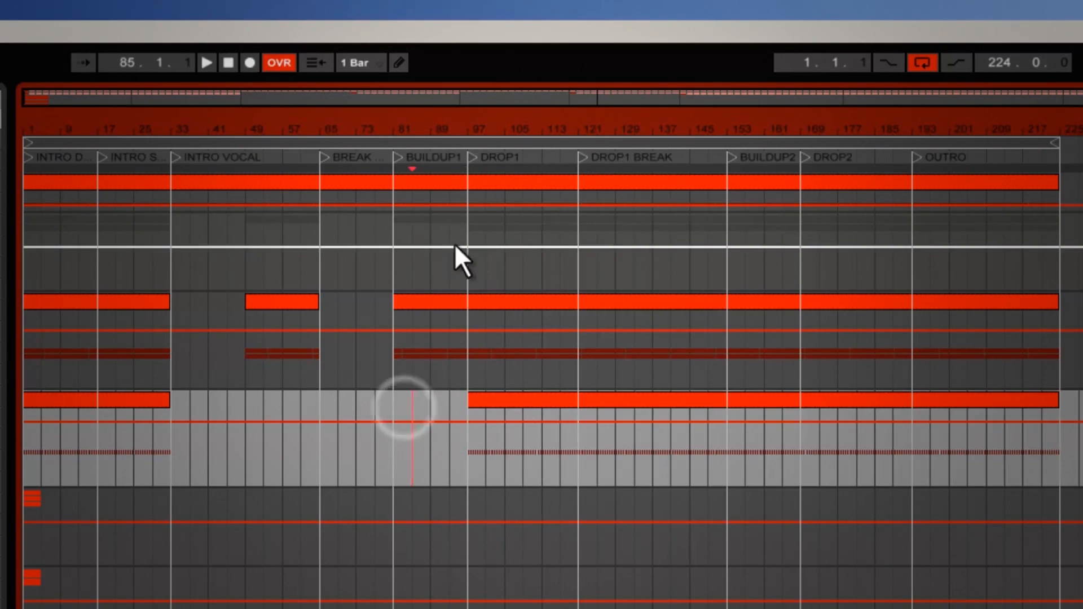
Clear the kicks and snares from the DROP1 BREAK section and start the last snare clip at bar 169
{"action": "left_click", "coordinate": [468, 353]}
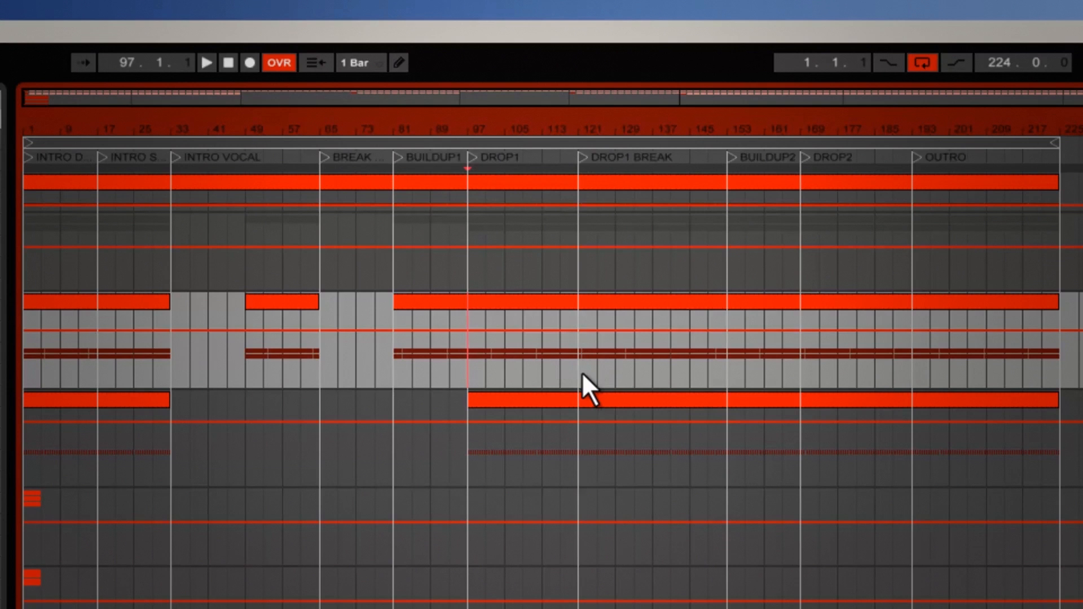
{"action": "left_click_drag", "start_coordinate": [581, 355], "coordinate": [810, 411]}
{"action": "left_click", "coordinate": [759, 411]}
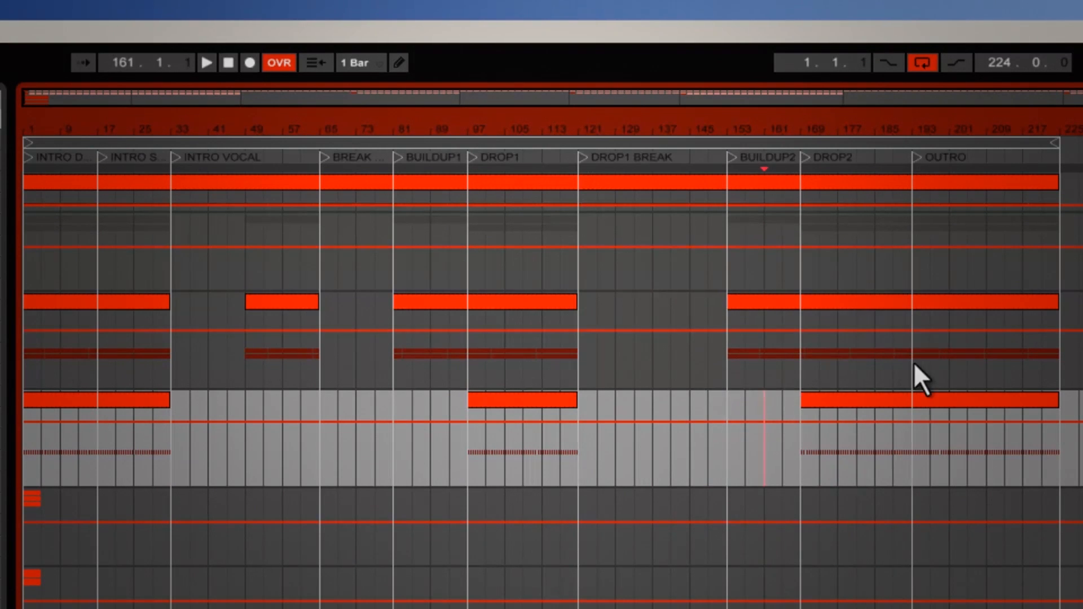
Shorten the last snare clip so it ends at bar 209, halfway through the OUTRO
{"action": "left_click", "coordinate": [987, 439]}
{"action": "left_click_drag", "start_coordinate": [1054, 401], "coordinate": [986, 404]}
{"action": "left_click", "coordinate": [991, 368]}
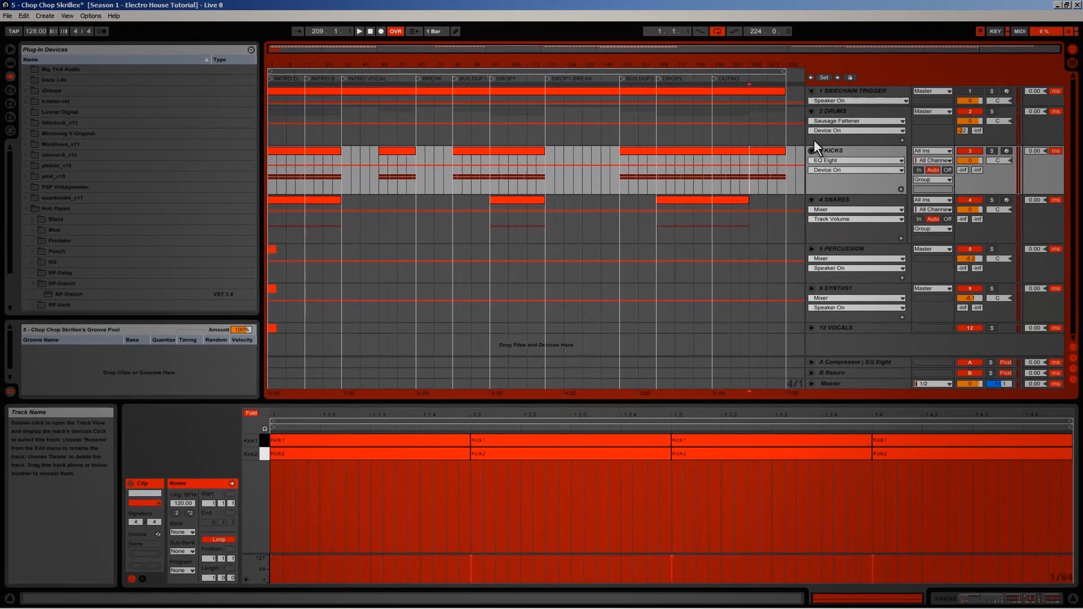
Fold the DRUMS group to a smaller track height and unfold the PERCUSSION group
{"action": "left_click", "coordinate": [823, 114]}
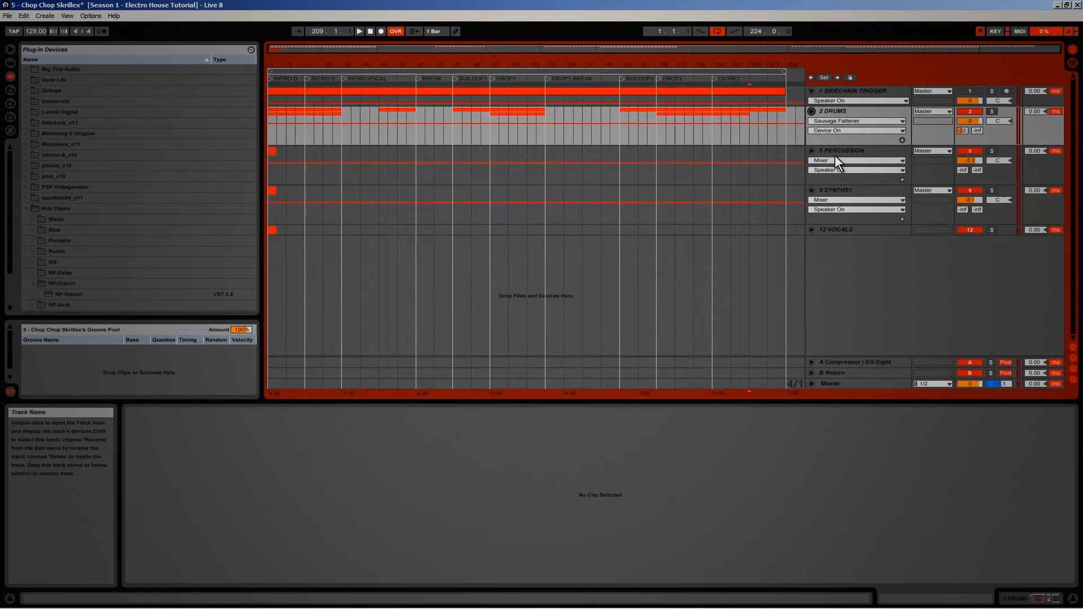
{"action": "left_click_drag", "start_coordinate": [838, 146], "coordinate": [841, 135]}
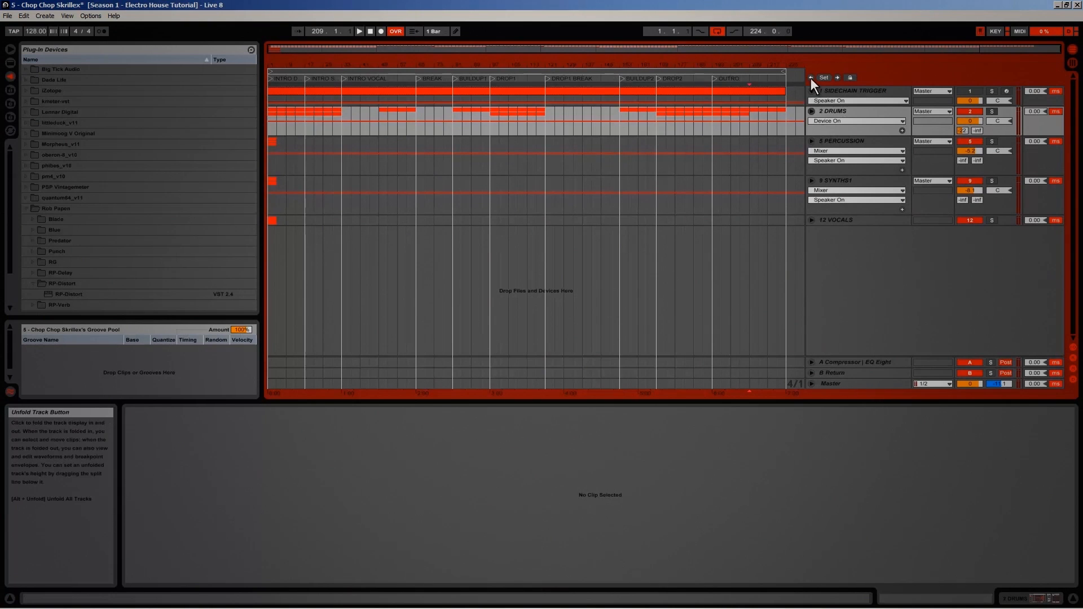
{"action": "left_click", "coordinate": [812, 142]}
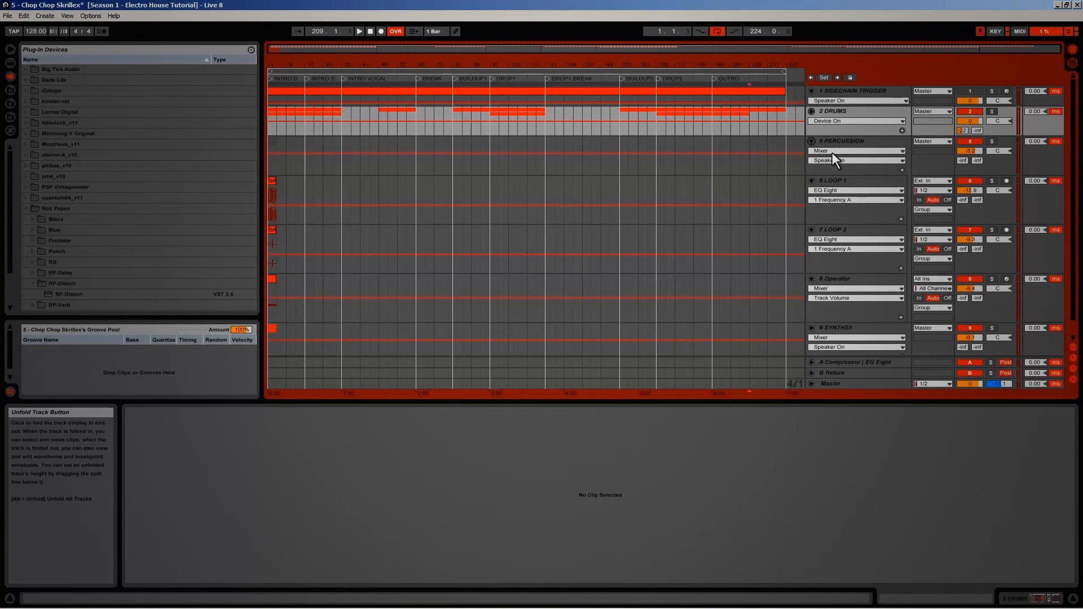
Audition the PERCUSSION group in solo from bar 1, then release the solo
{"action": "left_click", "coordinate": [992, 141]}
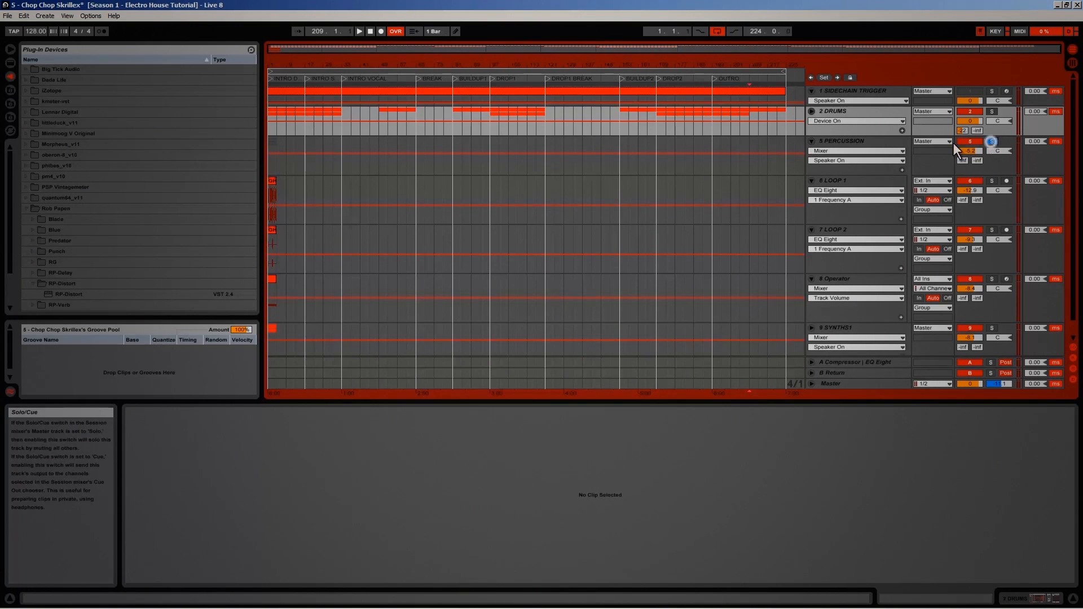
{"action": "left_click", "coordinate": [269, 193]}
{"action": "key", "text": "space"}
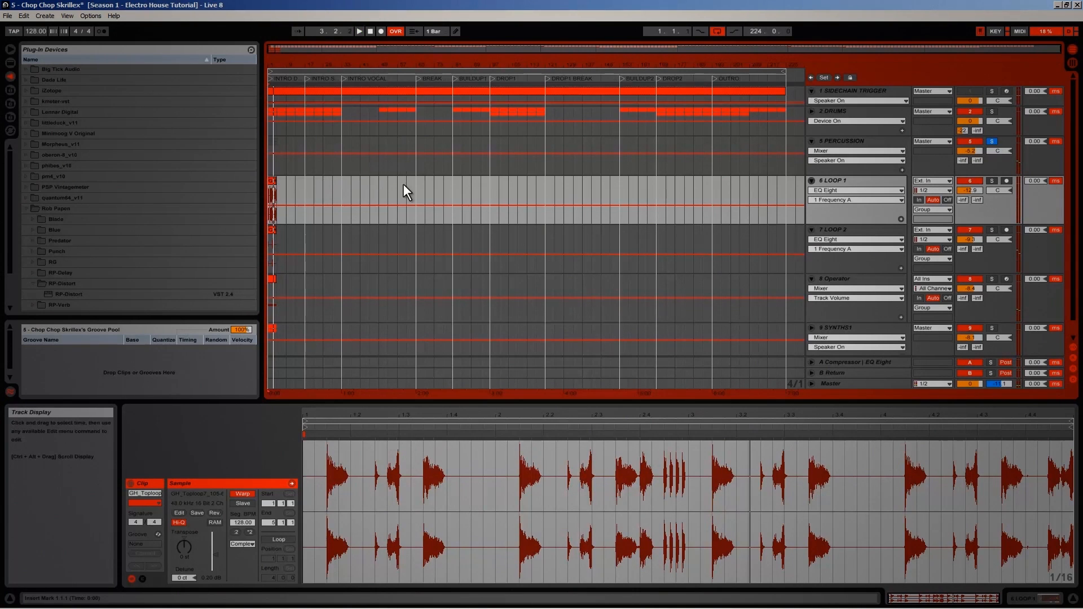
{"action": "left_click", "coordinate": [994, 141]}
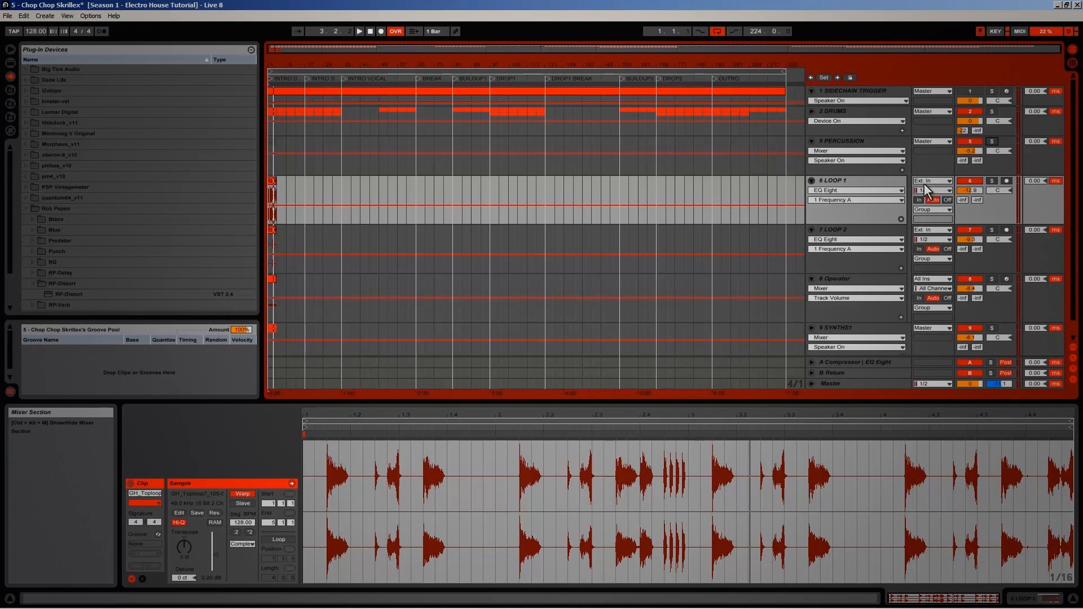
Fold the PERCUSSION group, mute the SYNTHS1 and VOCALS groups, and play the drums with percussion
{"action": "left_click", "coordinate": [811, 142]}
{"action": "left_click", "coordinate": [968, 180]}
{"action": "left_click", "coordinate": [968, 220]}
{"action": "key", "text": "space"}
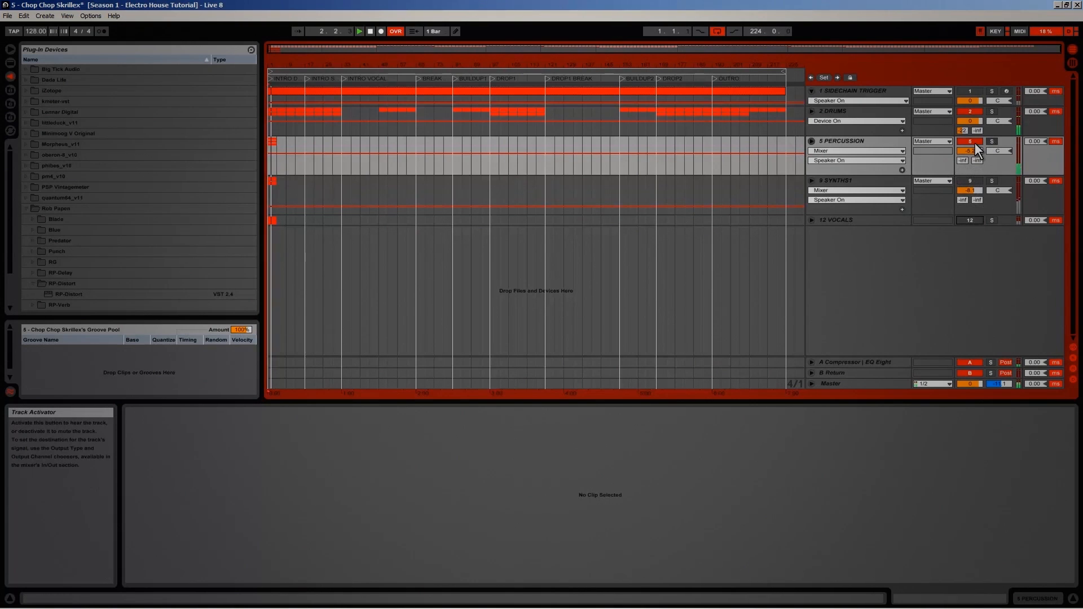
Unfold the PERCUSSION group and turn on looping for the audio clips on LOOP 1 and LOOP 2
{"action": "left_click", "coordinate": [812, 140]}
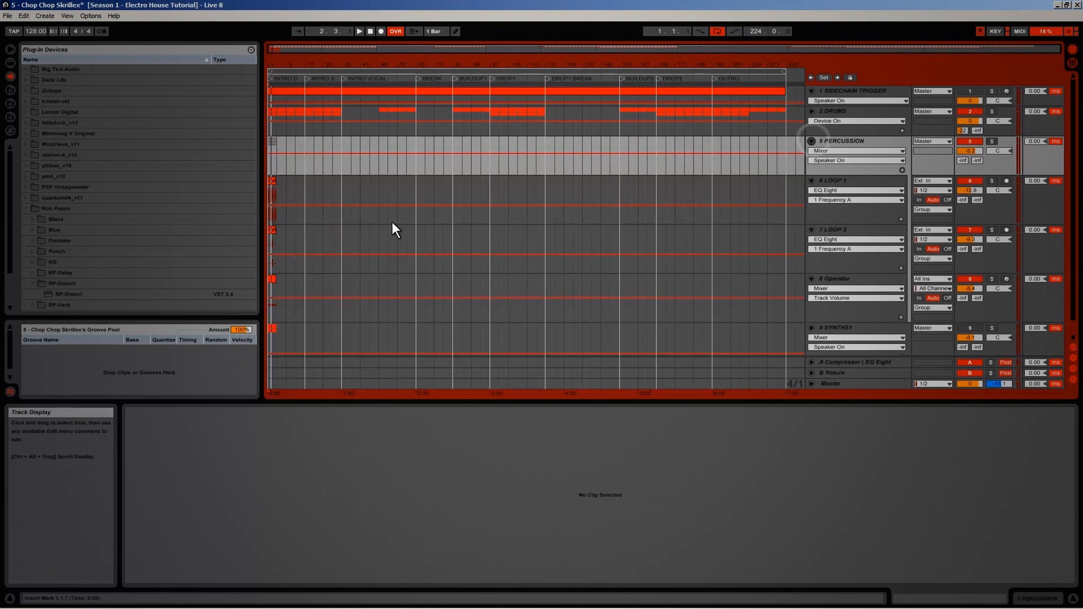
{"action": "scroll", "coordinate": [296, 193], "scroll_direction": "down", "scroll_amount": 1}
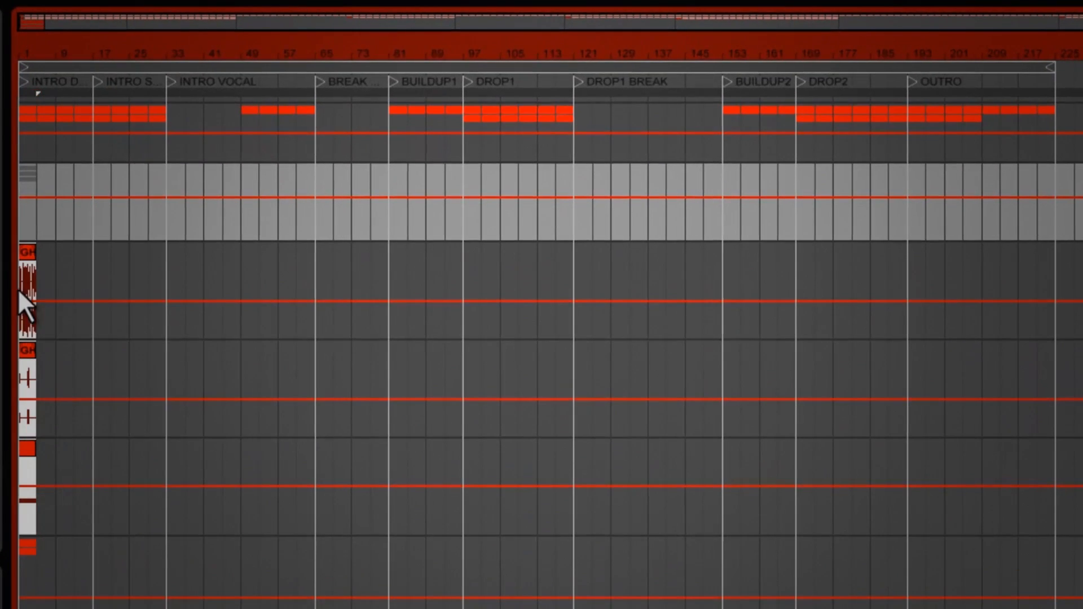
{"action": "left_click", "coordinate": [267, 182]}
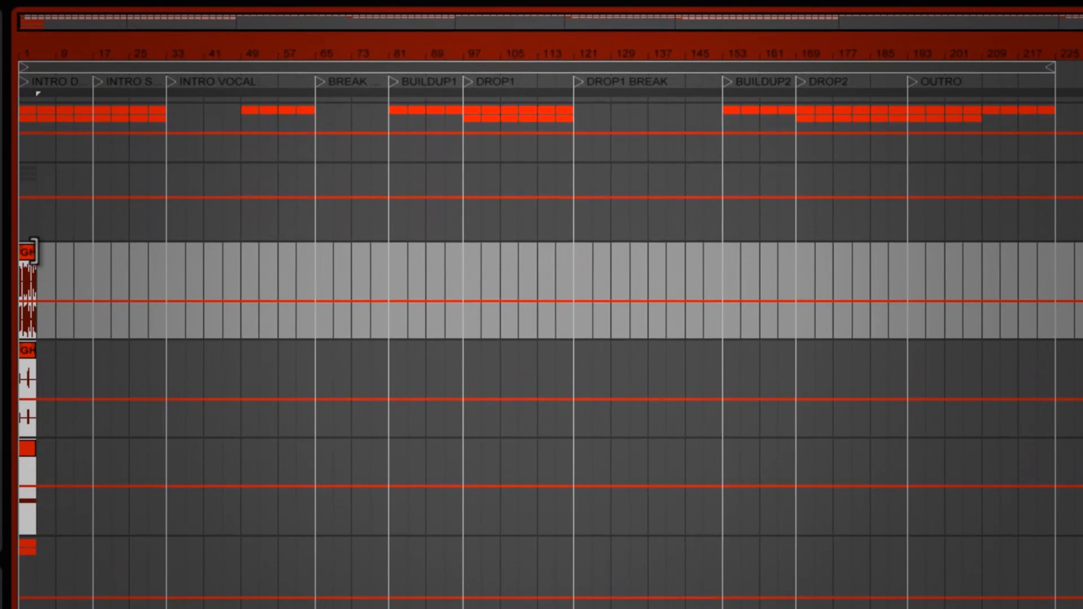
{"action": "left_click_drag", "start_coordinate": [36, 249], "coordinate": [72, 255]}
{"action": "left_click", "coordinate": [29, 252]}
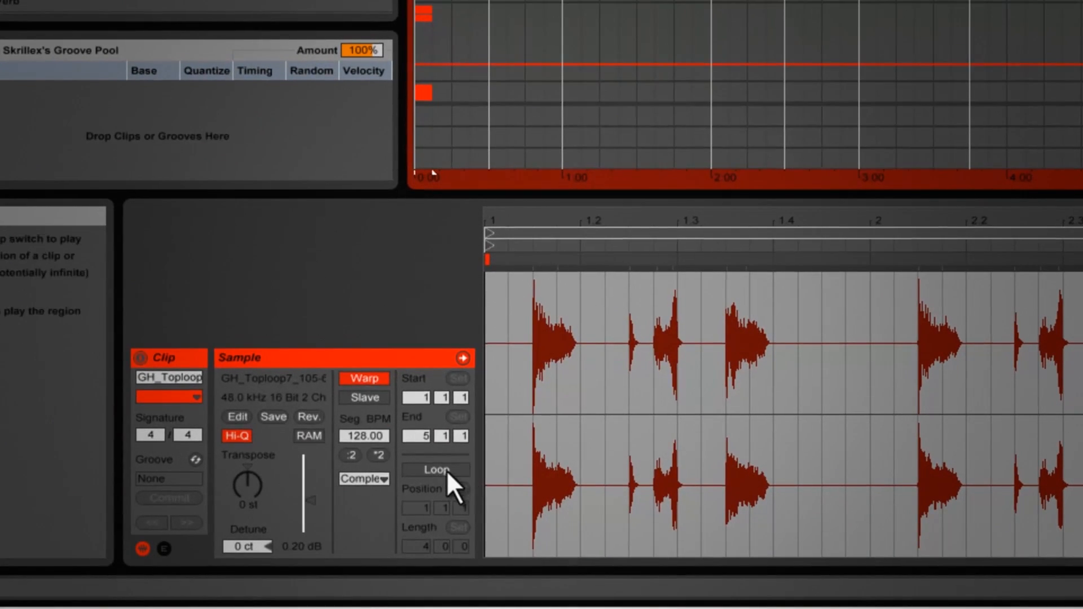
{"action": "left_click", "coordinate": [446, 470]}
{"action": "left_click", "coordinate": [33, 176]}
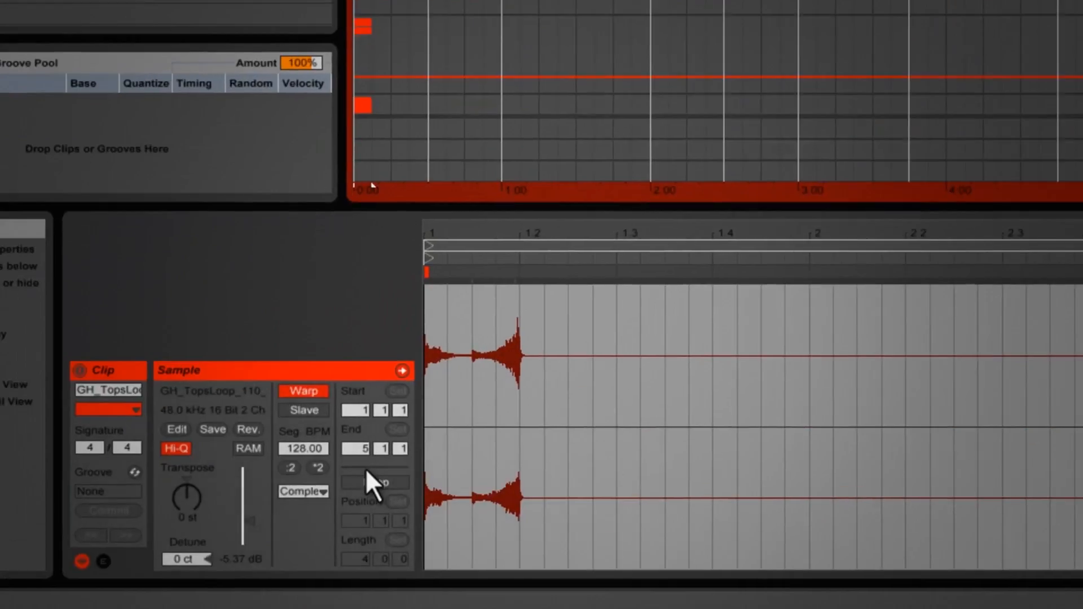
{"action": "left_click", "coordinate": [372, 481]}
Extend the LOOP 1, LOOP 2 and Operator clips together across the whole arrangement to bar 225
{"action": "left_click", "coordinate": [28, 450]}
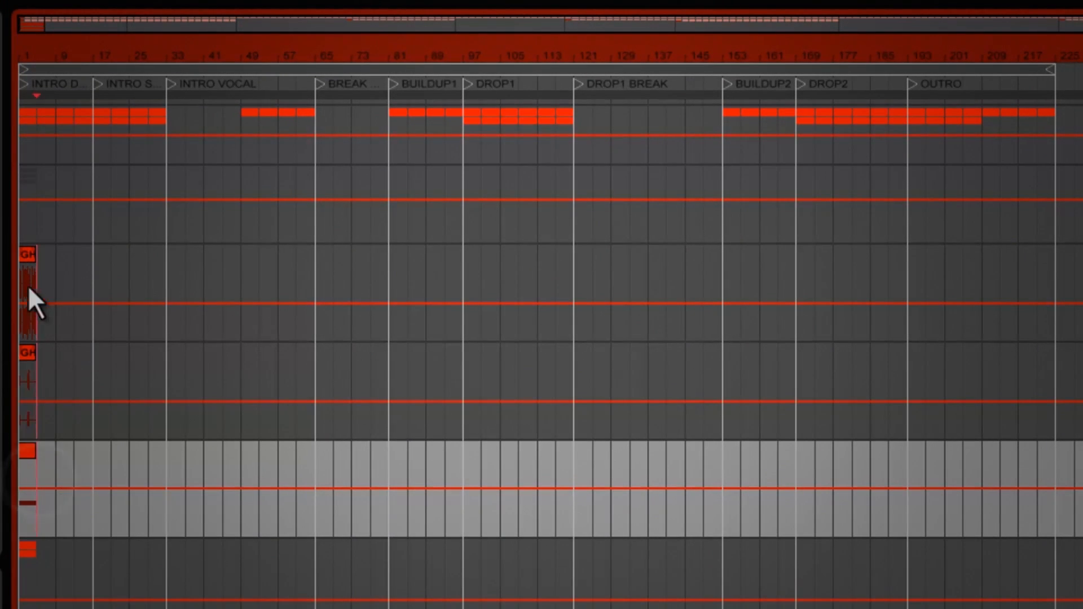
{"action": "left_click", "coordinate": [28, 260]}
{"action": "left_click_drag", "start_coordinate": [31, 259], "coordinate": [1064, 273]}
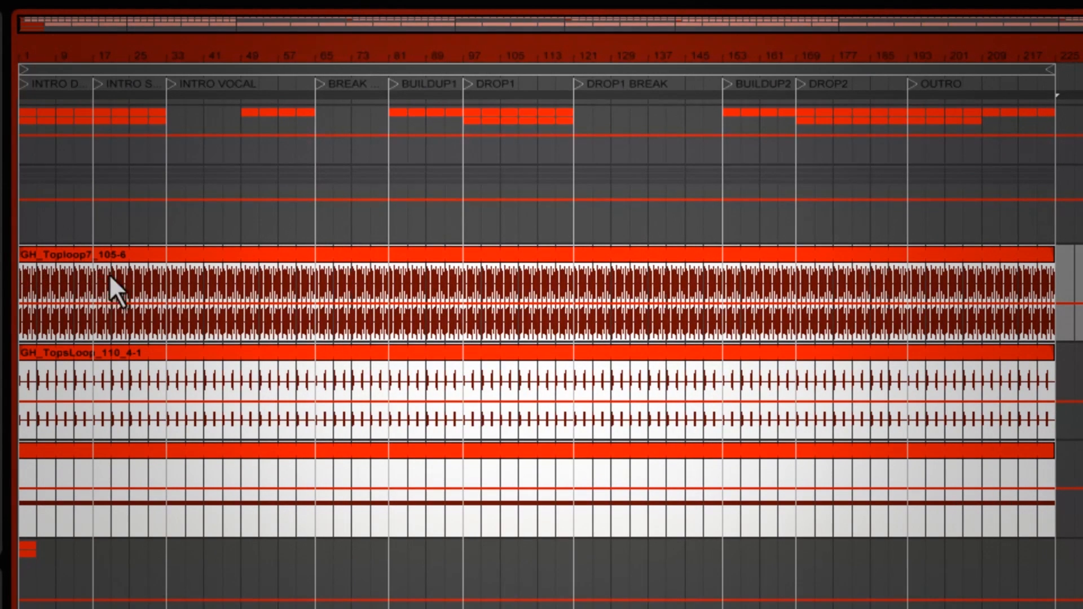
Delete the INTRO VOCAL portion, bars 33 to 65, from all three percussion tracks
{"action": "left_click", "coordinate": [41, 295]}
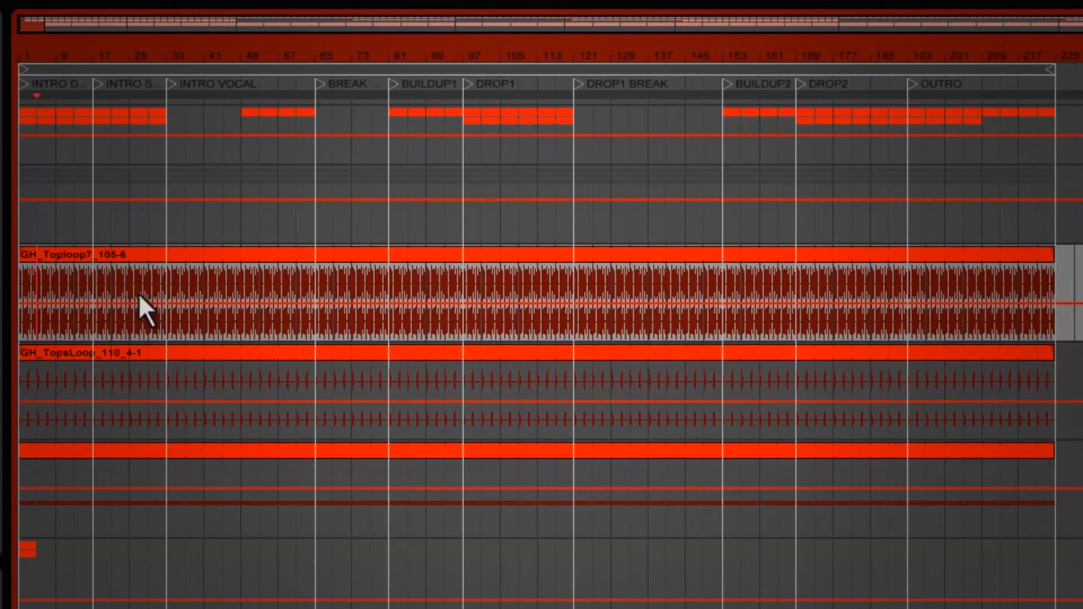
{"action": "scroll", "coordinate": [191, 264], "scroll_direction": "up", "scroll_amount": 1}
{"action": "scroll", "coordinate": [191, 282], "scroll_direction": "down", "scroll_amount": 1}
{"action": "scroll", "coordinate": [195, 277], "scroll_direction": "up", "scroll_amount": 1}
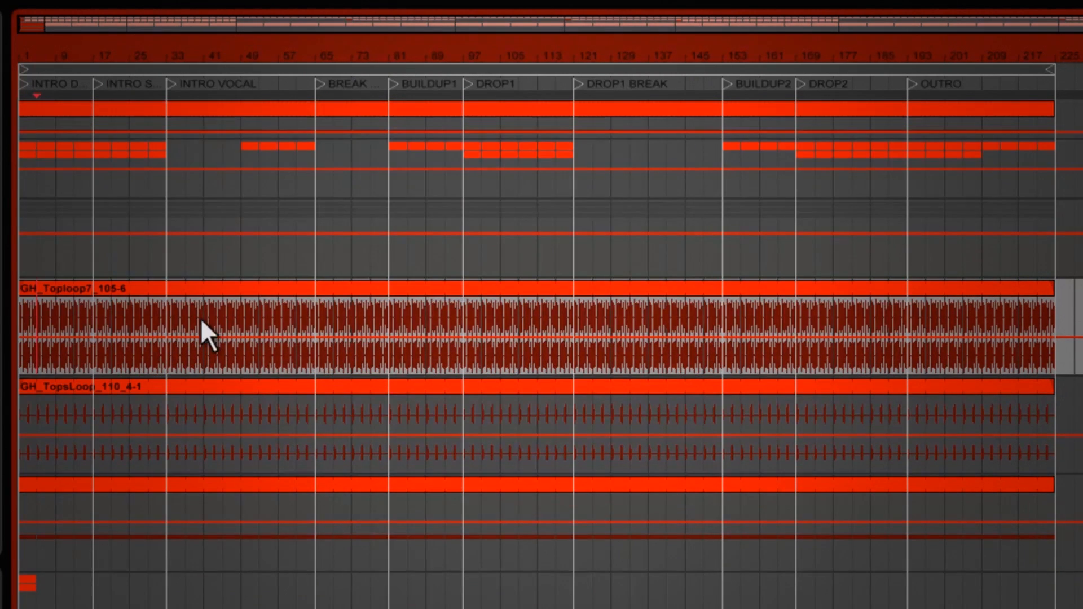
{"action": "left_click_drag", "start_coordinate": [169, 308], "coordinate": [317, 513]}
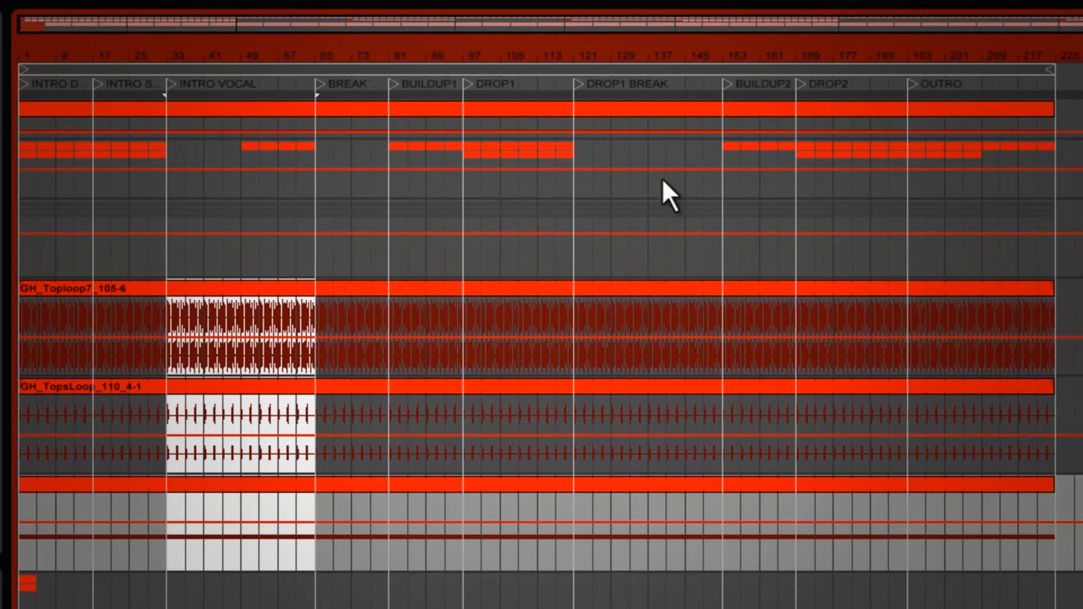
{"action": "key", "text": "Delete"}
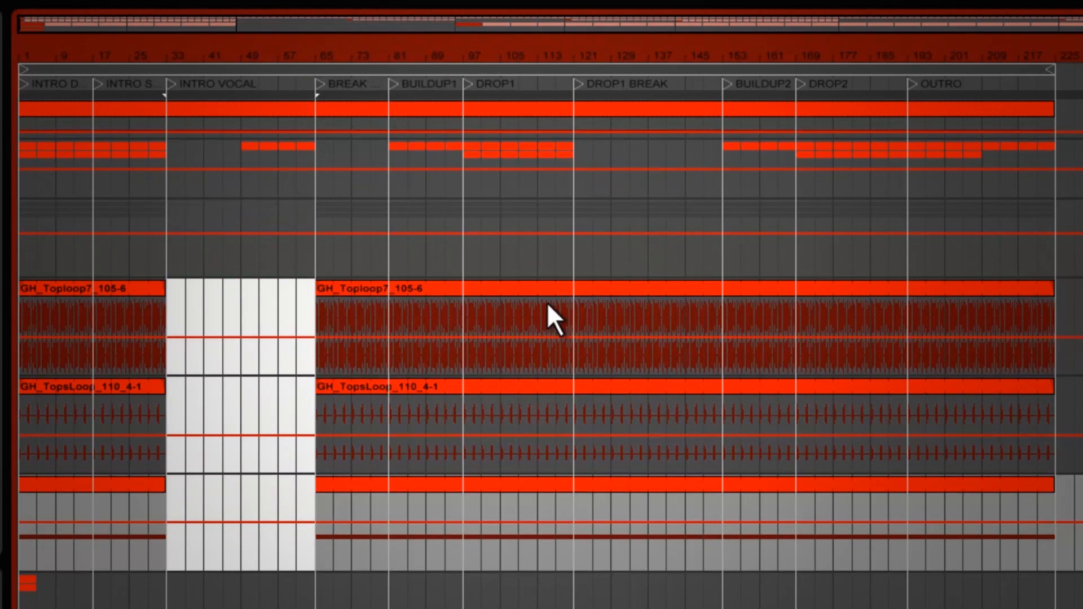
Trim the start of the second clip on each of the three percussion tracks to BUILDUP1, bar 81
{"action": "left_click", "coordinate": [313, 330]}
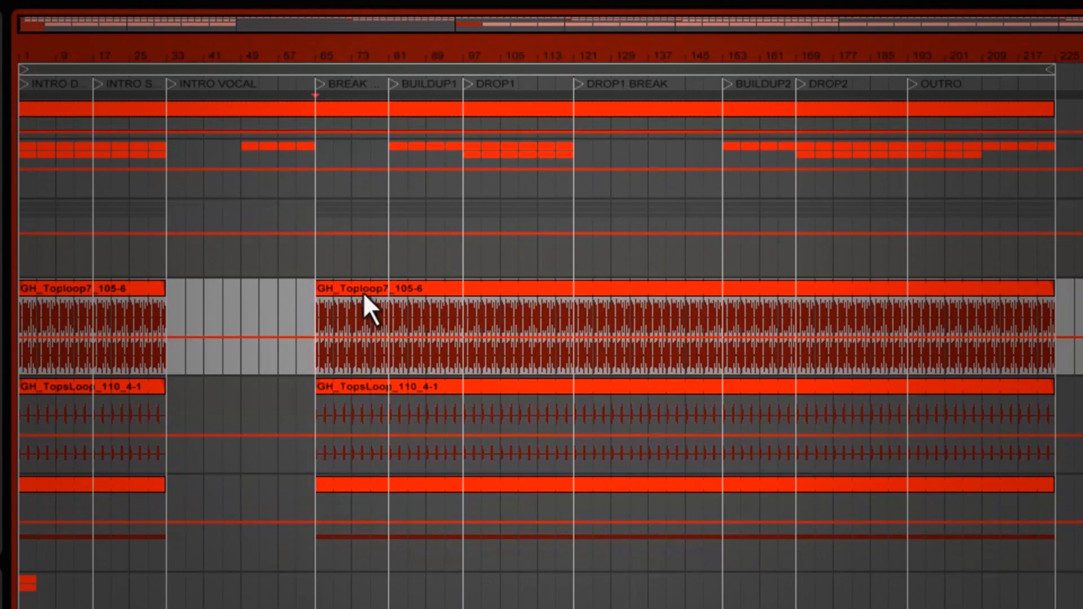
{"action": "left_click_drag", "start_coordinate": [317, 292], "coordinate": [378, 316]}
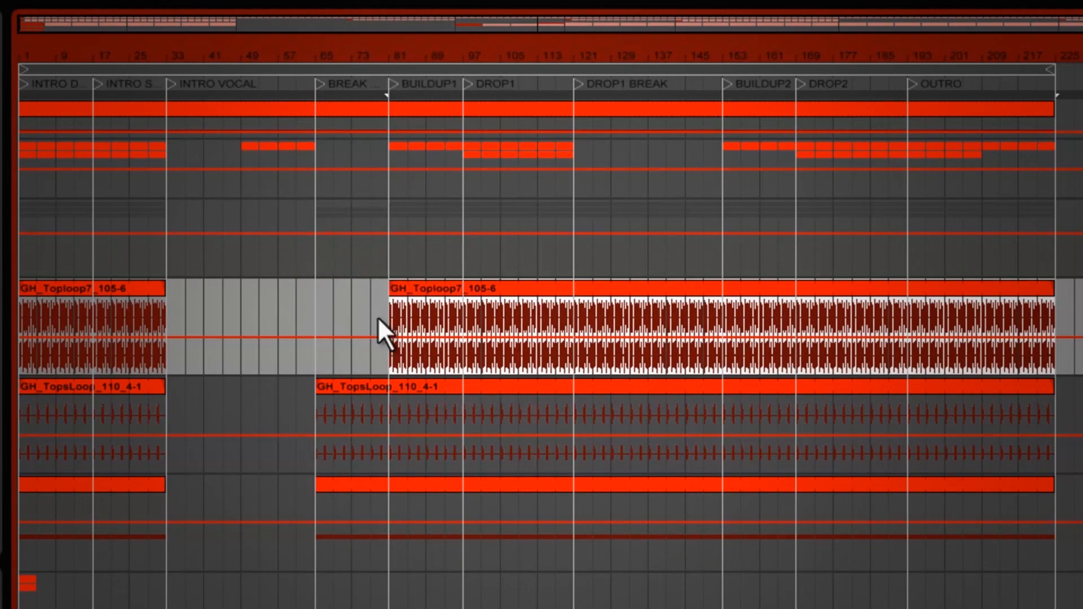
{"action": "left_click_drag", "start_coordinate": [319, 390], "coordinate": [375, 423]}
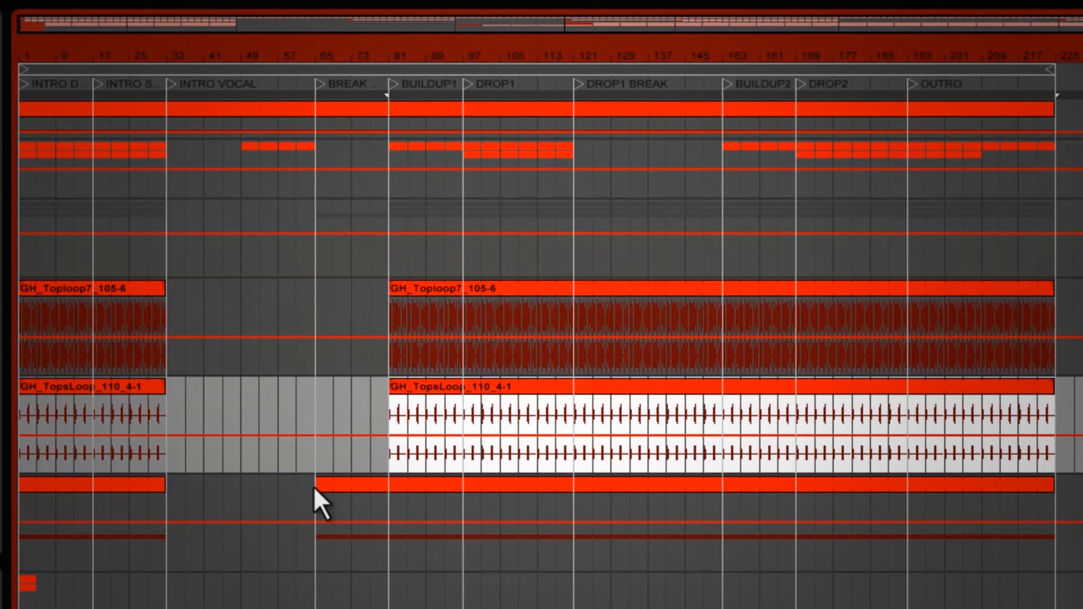
{"action": "left_click_drag", "start_coordinate": [319, 485], "coordinate": [391, 484]}
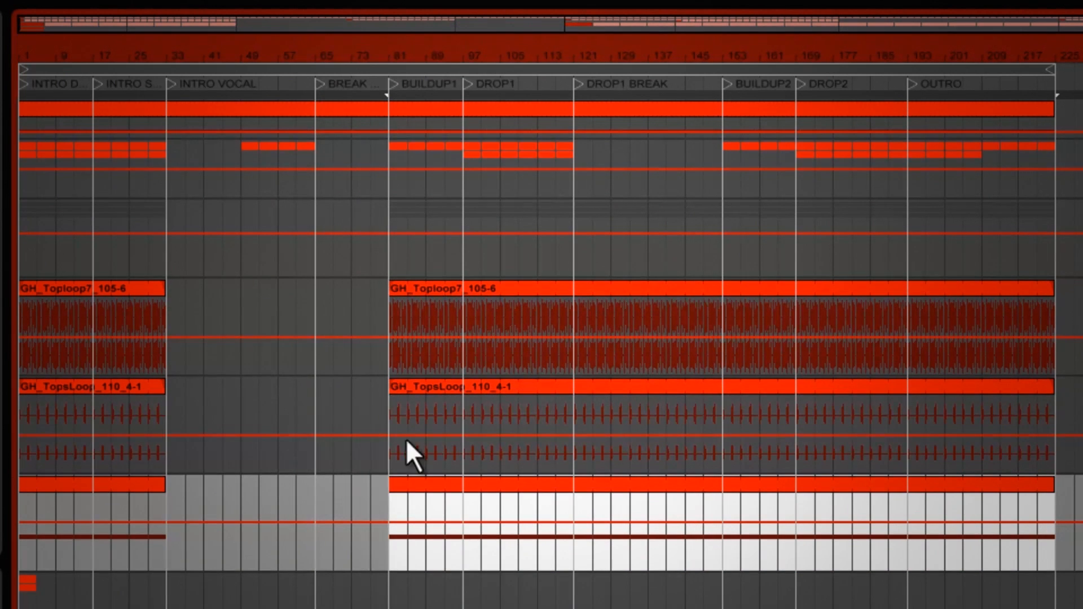
{"action": "left_click_drag", "start_coordinate": [395, 388], "coordinate": [465, 387]}
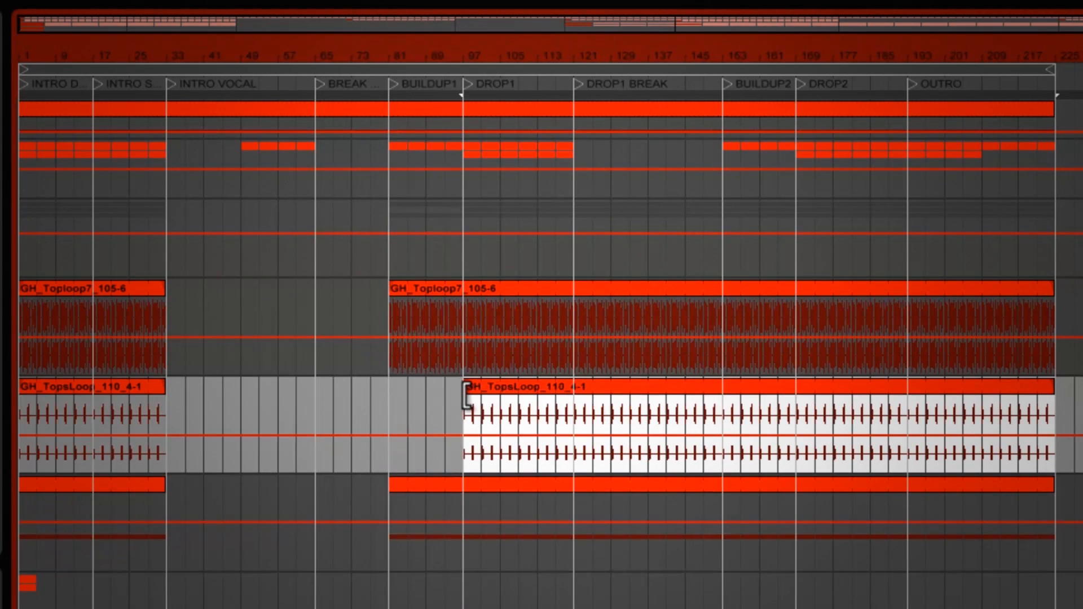
{"action": "left_click", "coordinate": [393, 290]}
{"action": "mouse_move", "coordinate": [394, 290]}
{"action": "left_mouse_down"}
{"action": "mouse_move", "coordinate": [469, 296]}
{"action": "mouse_move", "coordinate": [392, 296]}
{"action": "left_mouse_up"}
{"action": "left_click_drag", "start_coordinate": [462, 387], "coordinate": [394, 398]}
Start the second Operator clip at DROP1, bar 97, and clear all three percussion tracks across DROP1 BREAK, bars 121 to 153
{"action": "left_click_drag", "start_coordinate": [392, 485], "coordinate": [464, 487]}
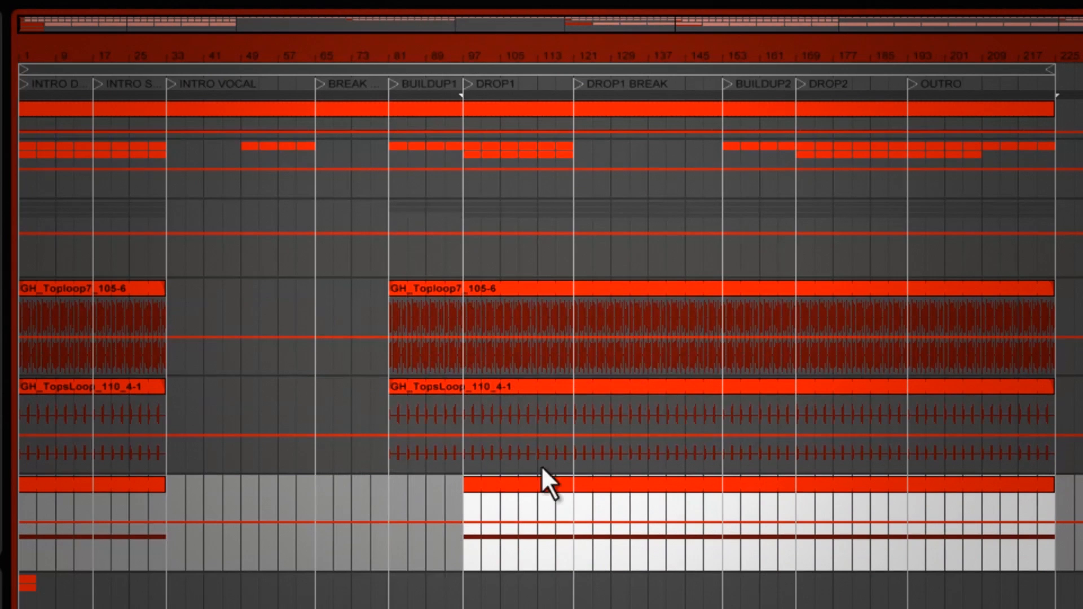
{"action": "left_click", "coordinate": [571, 515]}
{"action": "left_click_drag", "start_coordinate": [573, 514], "coordinate": [732, 512]}
{"action": "key", "text": "Delete"}
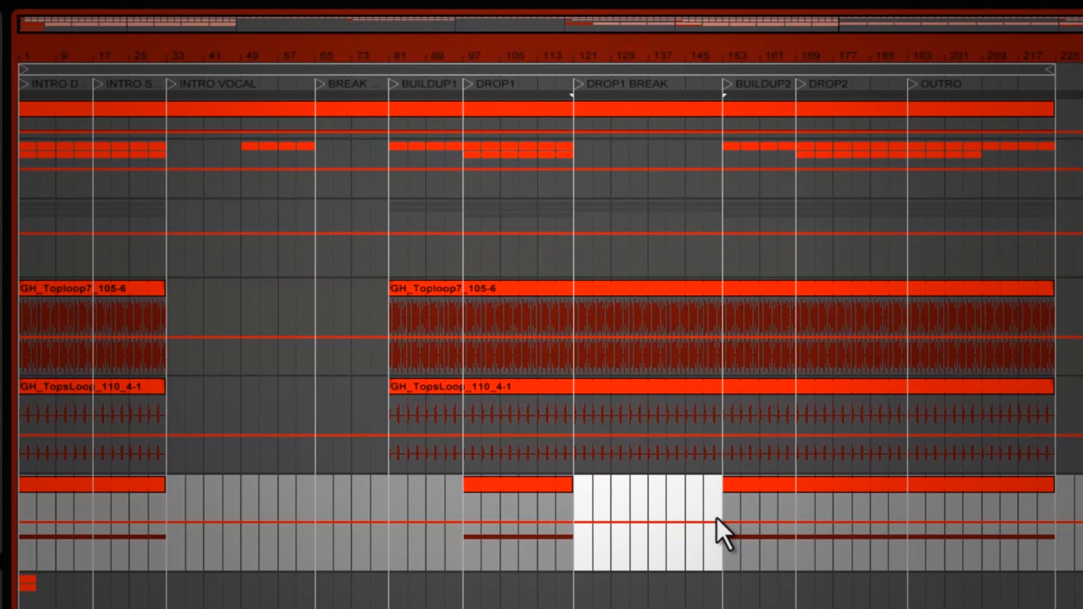
{"action": "left_click_drag", "start_coordinate": [724, 424], "coordinate": [584, 313]}
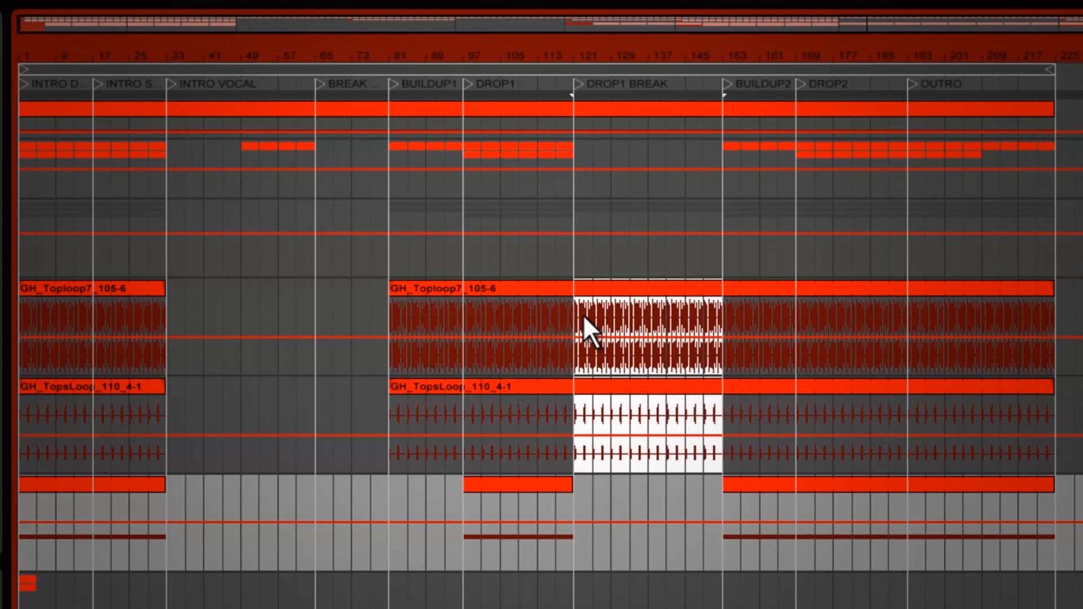
{"action": "key", "text": "Delete"}
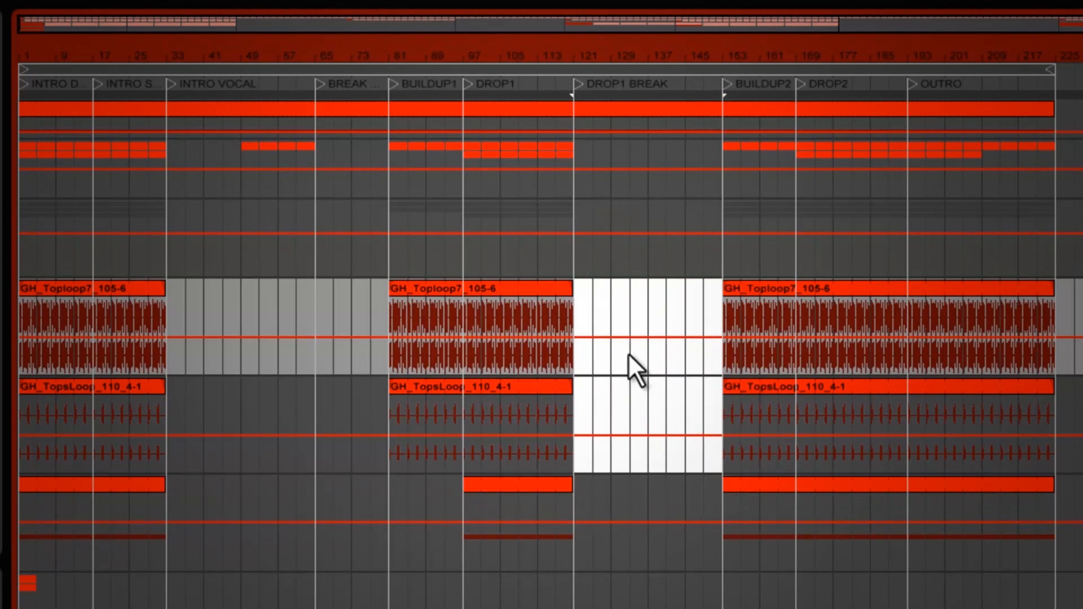
Trim the last Operator clip to start at DROP2, bar 169, and fold the PERCUSSION group
{"action": "left_click", "coordinate": [727, 308]}
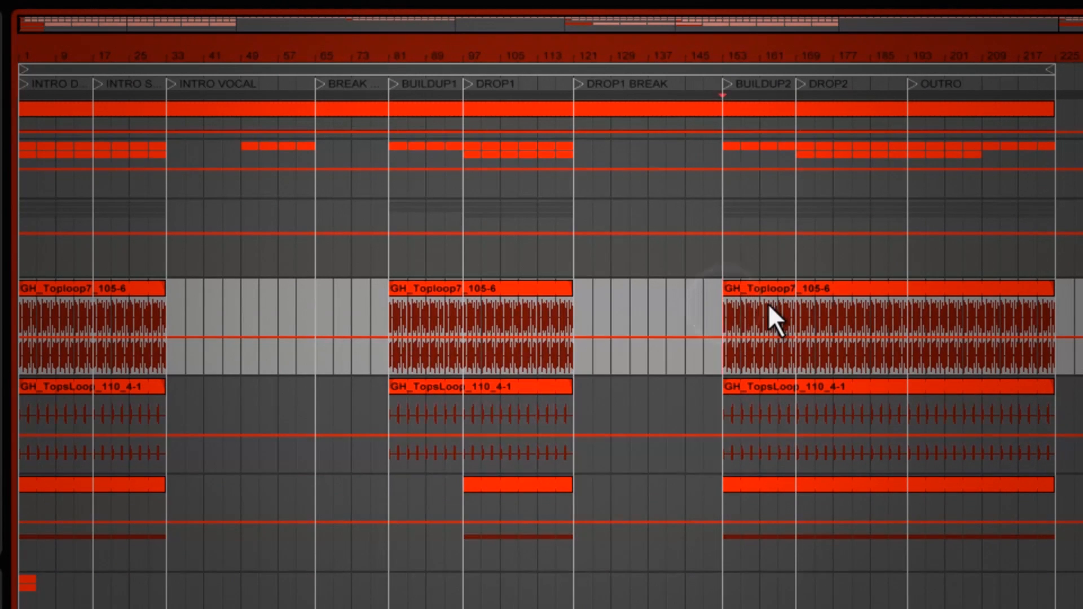
{"action": "left_click_drag", "start_coordinate": [725, 483], "coordinate": [794, 489]}
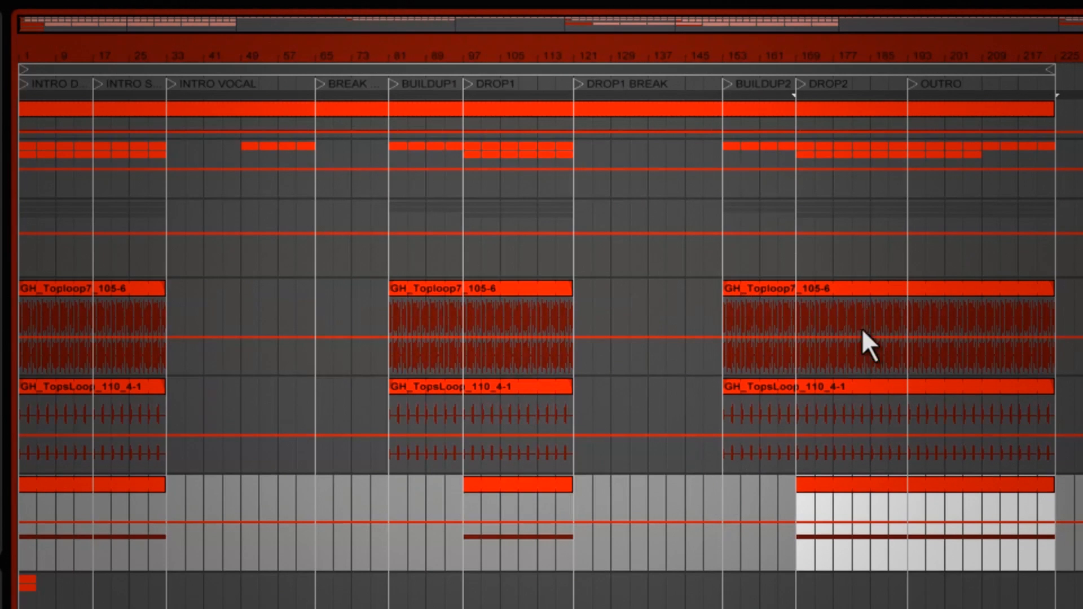
{"action": "left_click", "coordinate": [911, 313]}
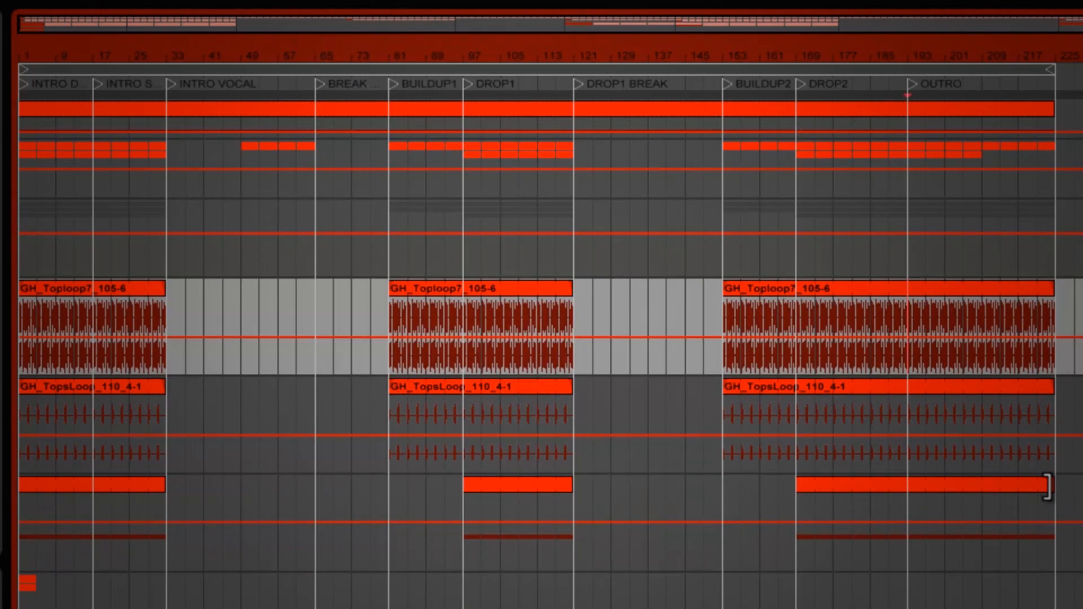
{"action": "mouse_move", "coordinate": [1046, 487]}
{"action": "left_mouse_down"}
{"action": "mouse_move", "coordinate": [978, 495]}
{"action": "mouse_move", "coordinate": [1051, 500]}
{"action": "left_mouse_up"}
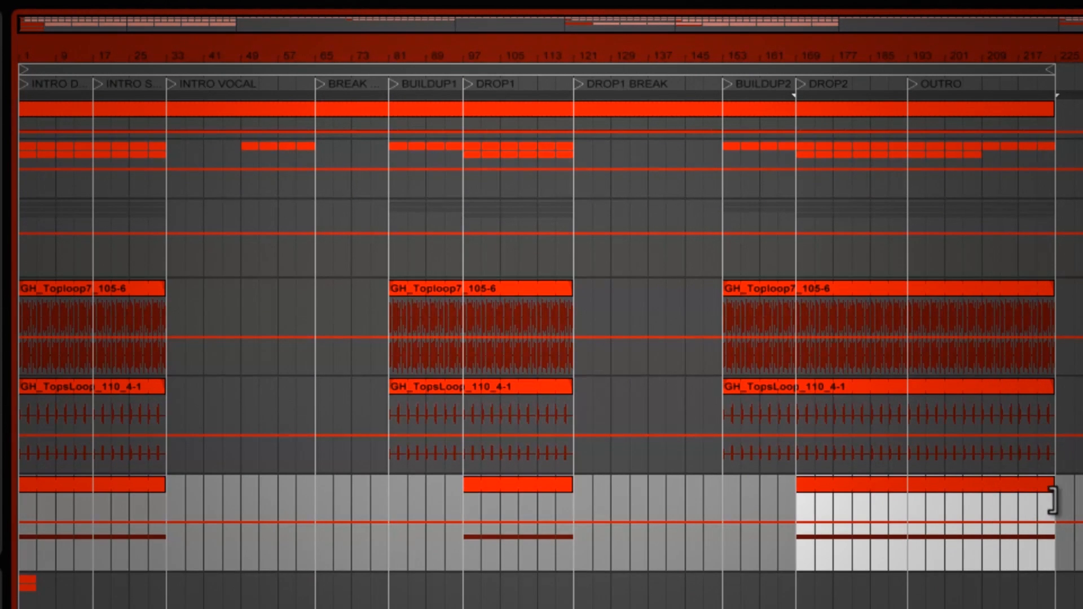
{"action": "left_click", "coordinate": [914, 506]}
{"action": "left_click", "coordinate": [812, 142]}
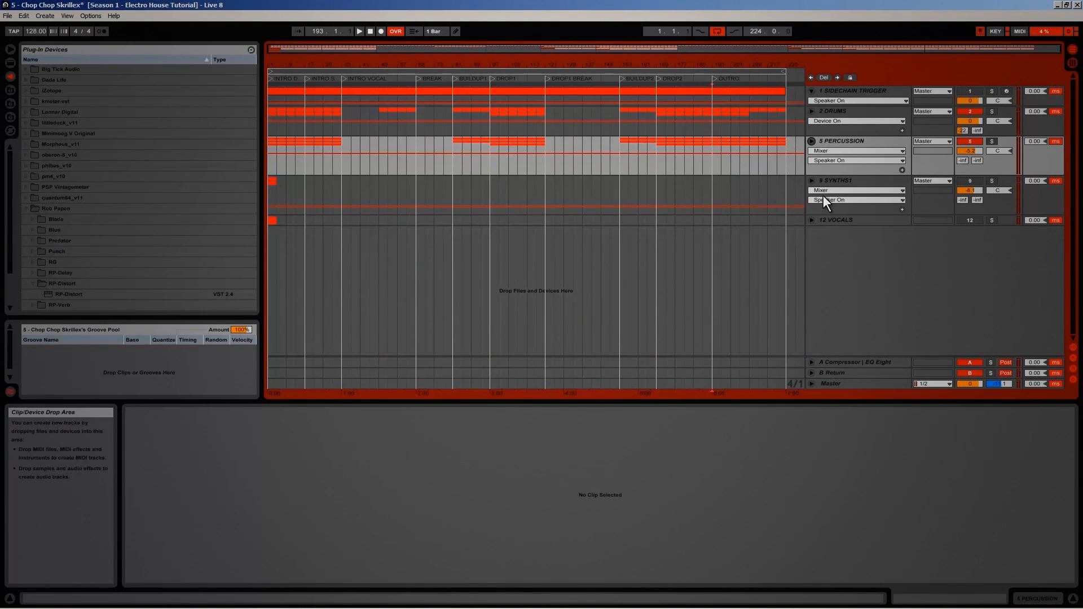
Unmute the SYNTHS1 group and unfold it to show its two Sylenth1 tracks
{"action": "left_click", "coordinate": [831, 181]}
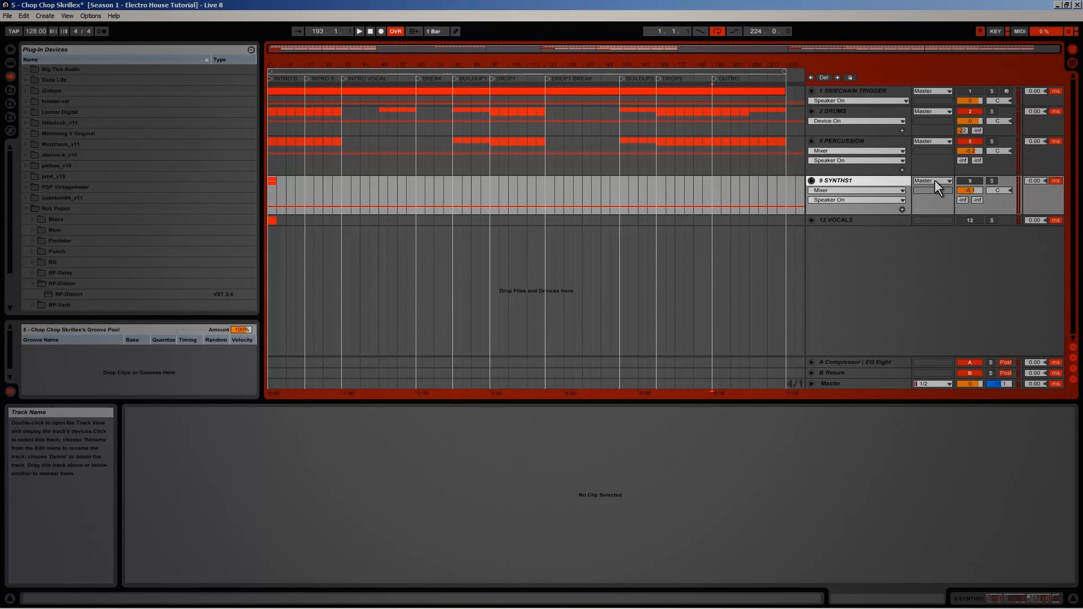
{"action": "left_click", "coordinate": [963, 179]}
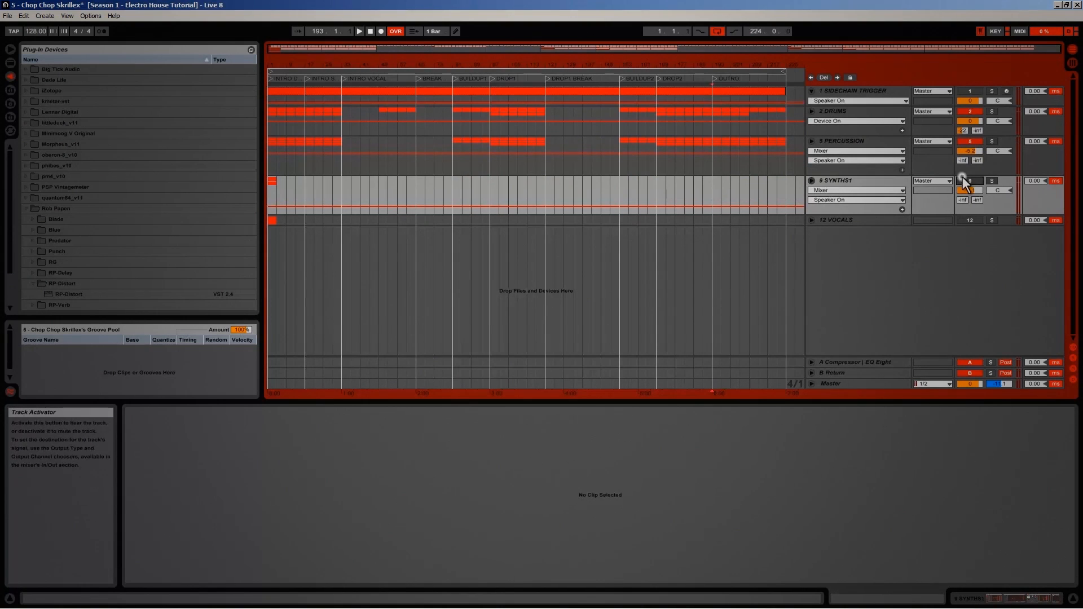
{"action": "left_click", "coordinate": [811, 181]}
Audition the SYNTHS1 group in solo from bar 1, then release the solo
{"action": "left_click", "coordinate": [272, 240]}
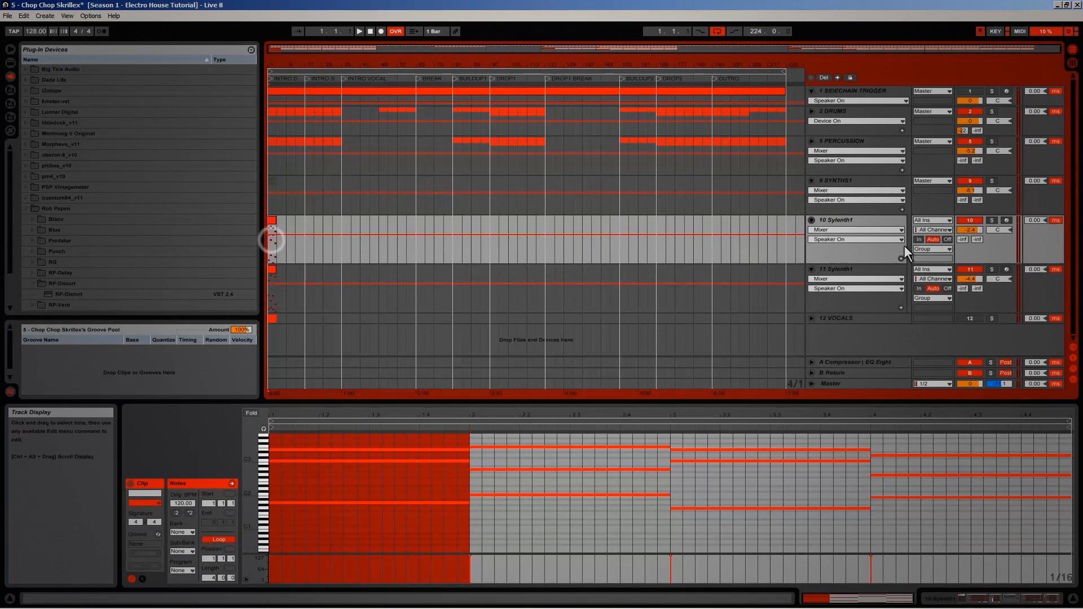
{"action": "key", "text": "space"}
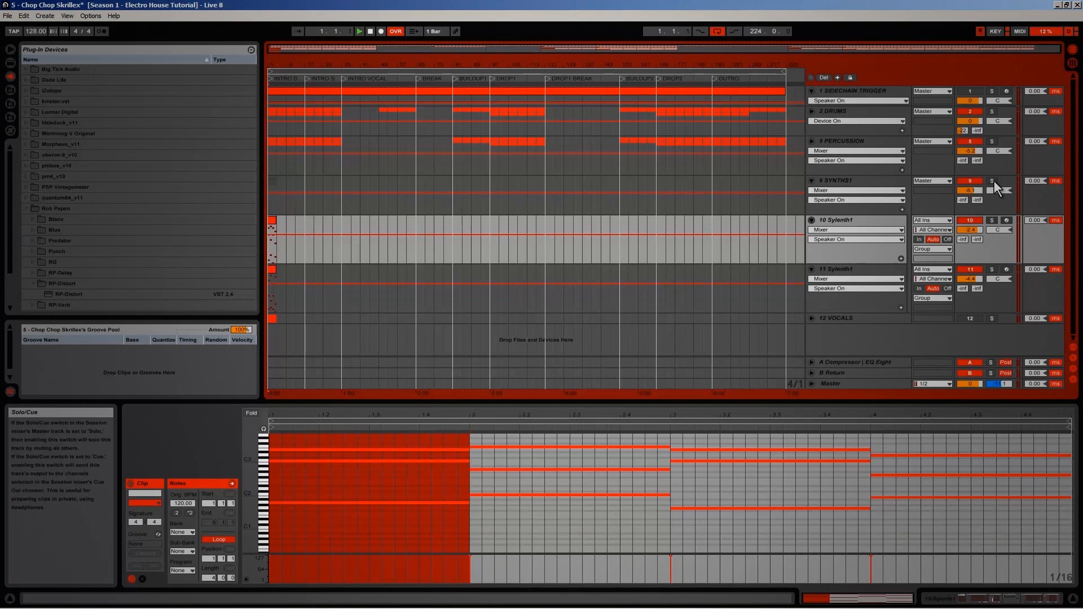
{"action": "left_click", "coordinate": [993, 180]}
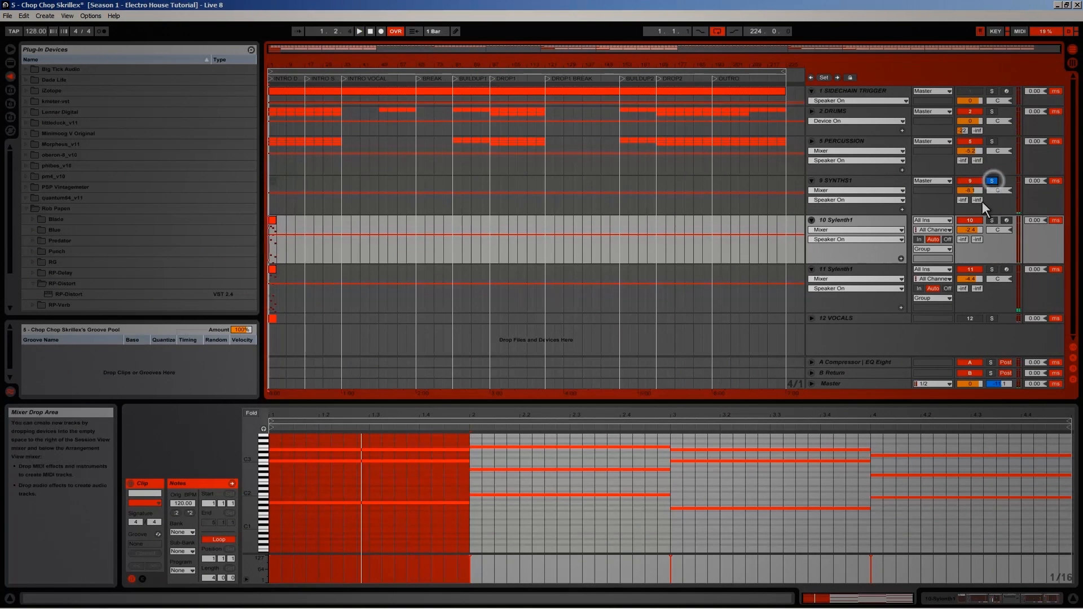
{"action": "left_click", "coordinate": [992, 181]}
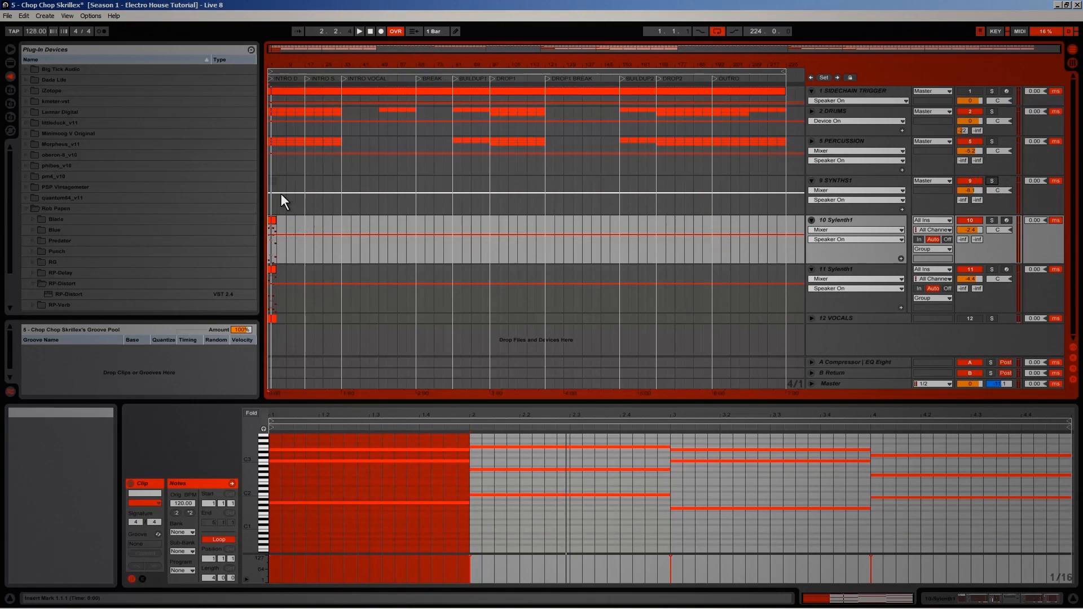
Extend both Sylenth1 clips to bar 225 and trim their starts to the second intro locator at bar 17
{"action": "left_click", "coordinate": [273, 222]}
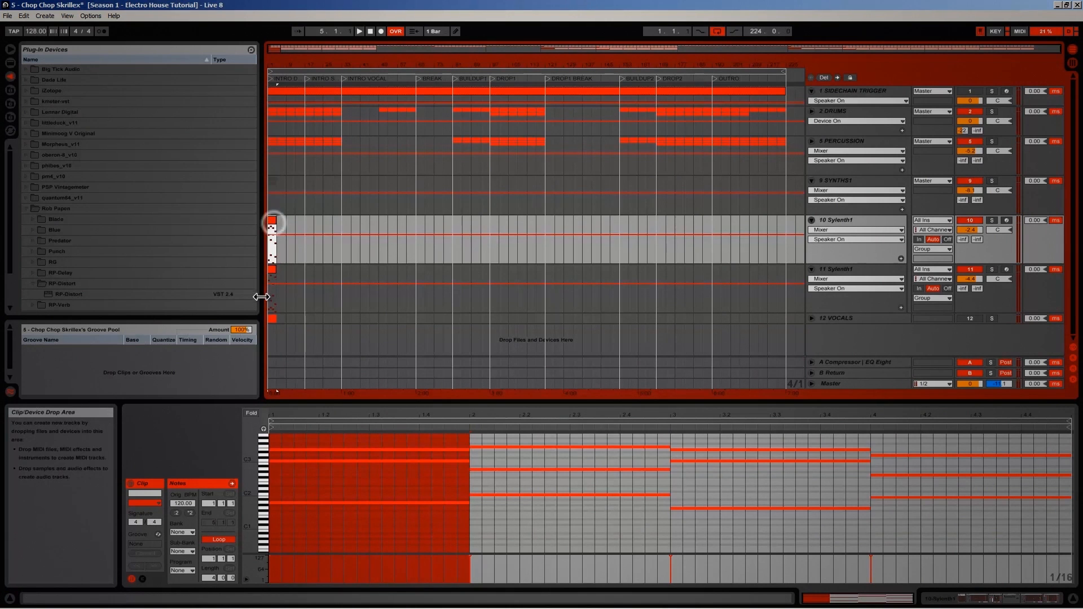
{"action": "left_click", "coordinate": [272, 270], "text": "shift"}
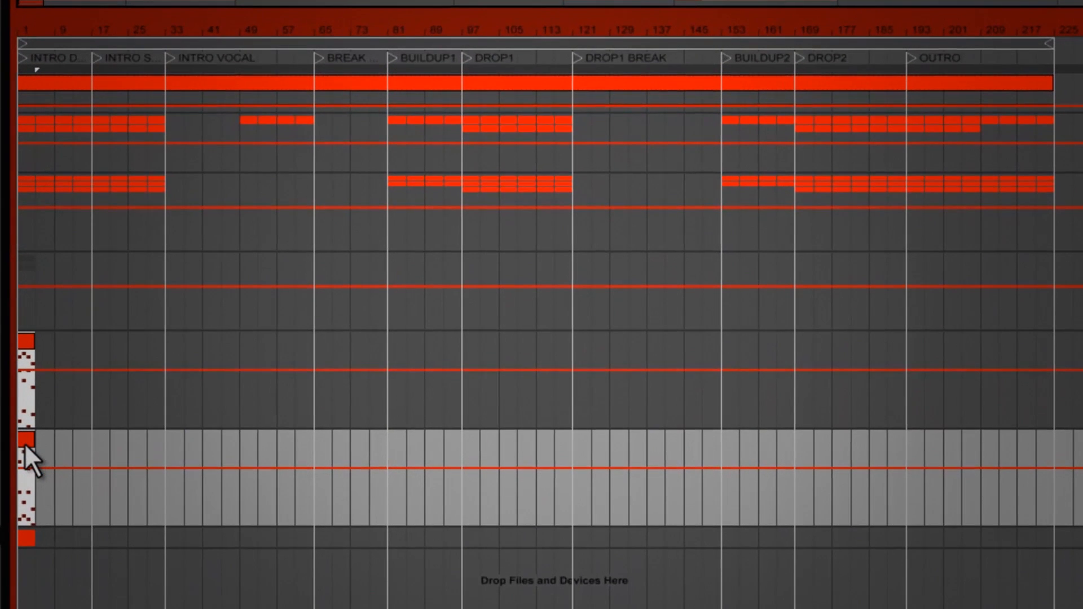
{"action": "left_click_drag", "start_coordinate": [24, 446], "coordinate": [1051, 440]}
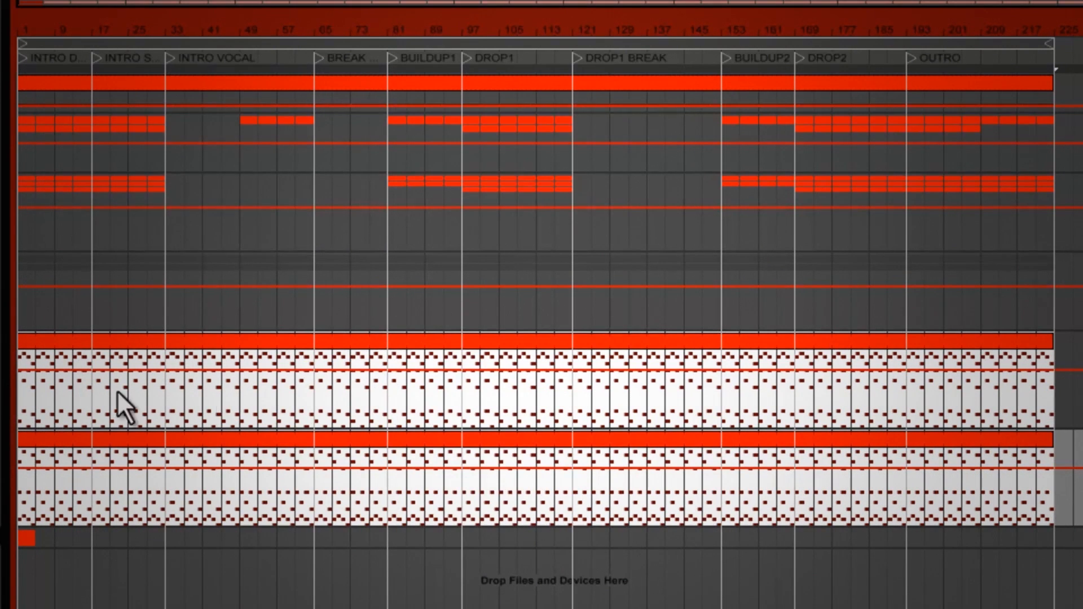
{"action": "left_click_drag", "start_coordinate": [26, 345], "coordinate": [95, 349]}
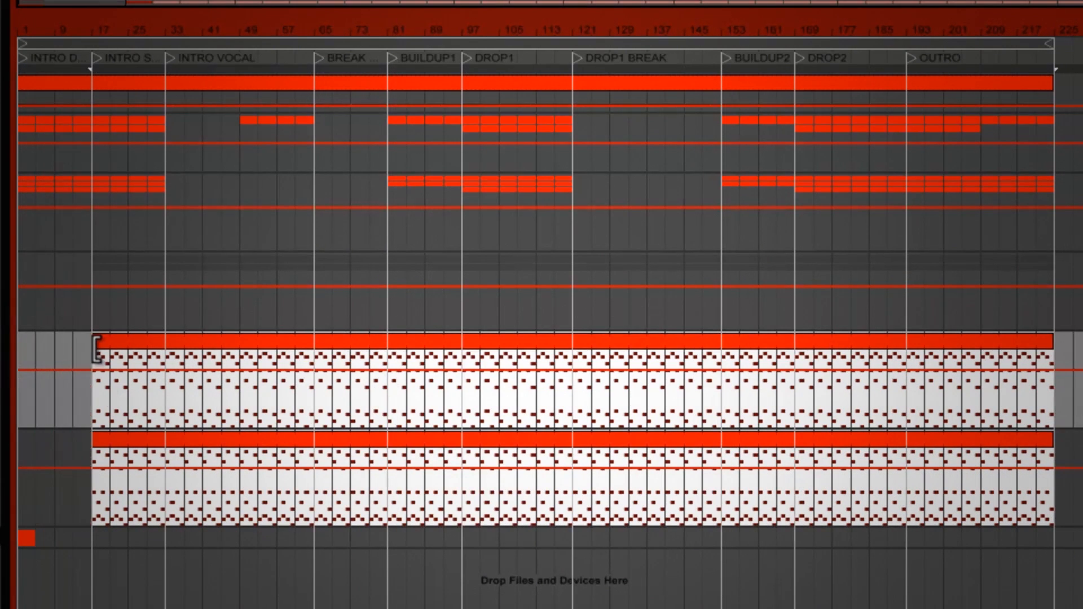
Trim the second Sylenth1 track's clip to start at bar 49 and audition the arrangement from there
{"action": "left_click", "coordinate": [94, 410]}
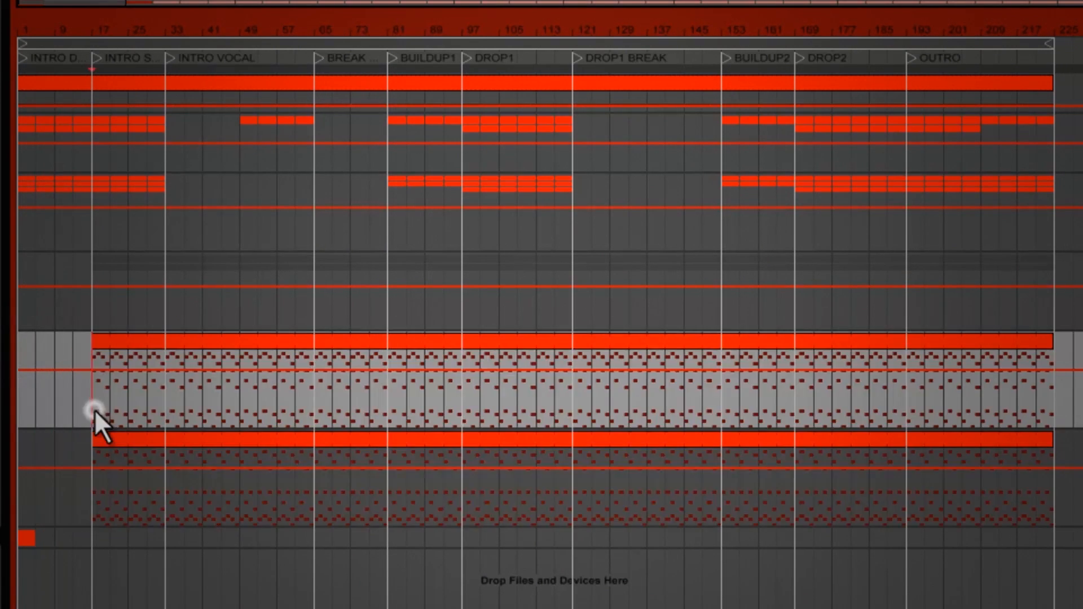
{"action": "left_click", "coordinate": [96, 441]}
{"action": "mouse_move", "coordinate": [96, 441]}
{"action": "left_mouse_down"}
{"action": "mouse_move", "coordinate": [259, 443]}
{"action": "mouse_move", "coordinate": [242, 443]}
{"action": "left_mouse_up"}
{"action": "left_click", "coordinate": [150, 463]}
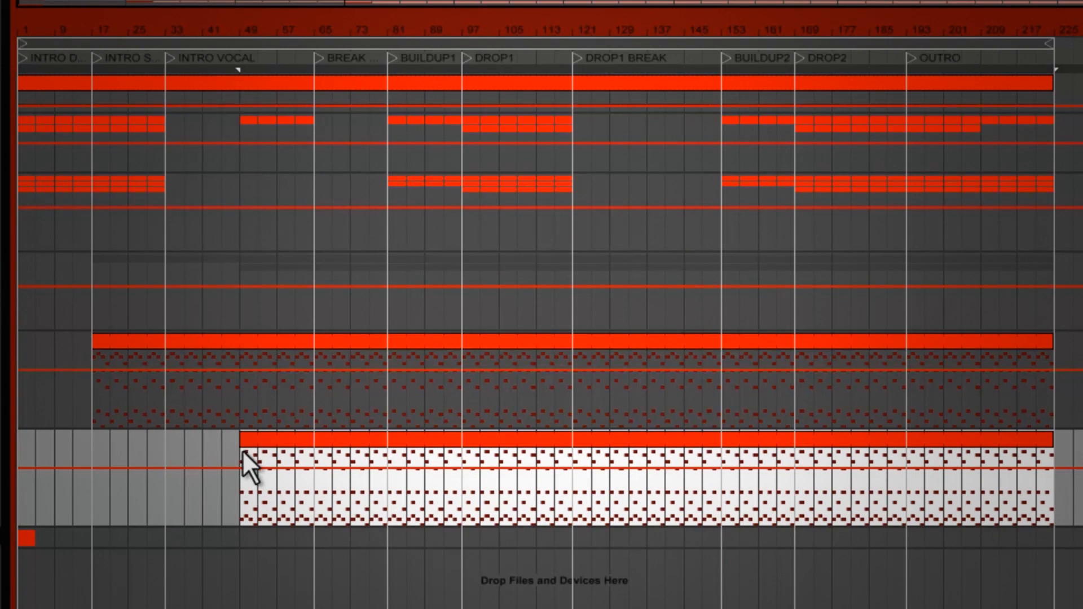
{"action": "left_click", "coordinate": [222, 454]}
{"action": "left_click", "coordinate": [240, 454]}
{"action": "key", "text": "space"}
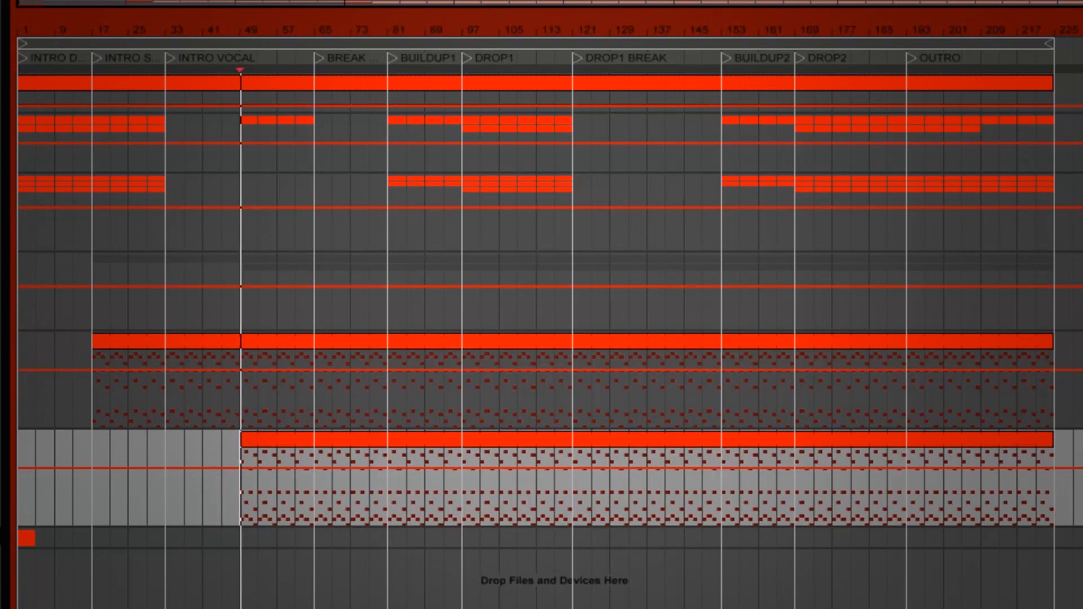
{"action": "left_click", "coordinate": [240, 458]}
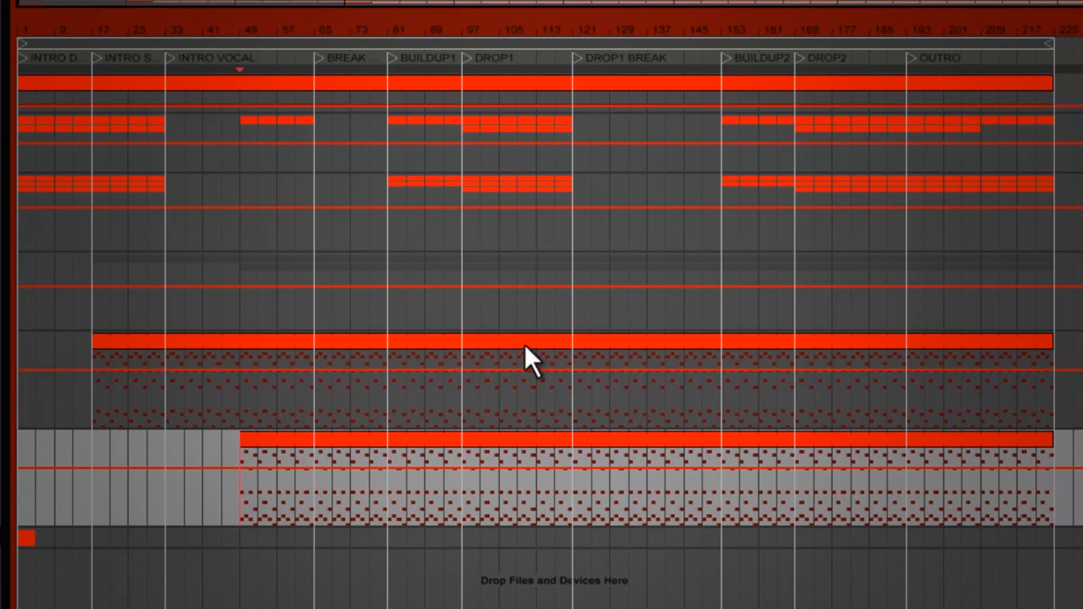
Delete the DROP1 and DROP2 sections from the clips on both Sylenth1 tracks
{"action": "mouse_move", "coordinate": [315, 364]}
{"action": "left_mouse_down"}
{"action": "mouse_move", "coordinate": [353, 386]}
{"action": "mouse_move", "coordinate": [387, 455]}
{"action": "mouse_move", "coordinate": [379, 421]}
{"action": "mouse_move", "coordinate": [404, 357]}
{"action": "mouse_move", "coordinate": [537, 431]}
{"action": "mouse_move", "coordinate": [567, 474]}
{"action": "mouse_move", "coordinate": [723, 486]}
{"action": "mouse_move", "coordinate": [563, 525]}
{"action": "mouse_move", "coordinate": [577, 519]}
{"action": "left_mouse_up"}
{"action": "left_click", "coordinate": [394, 357]}
{"action": "key", "text": "Delete"}
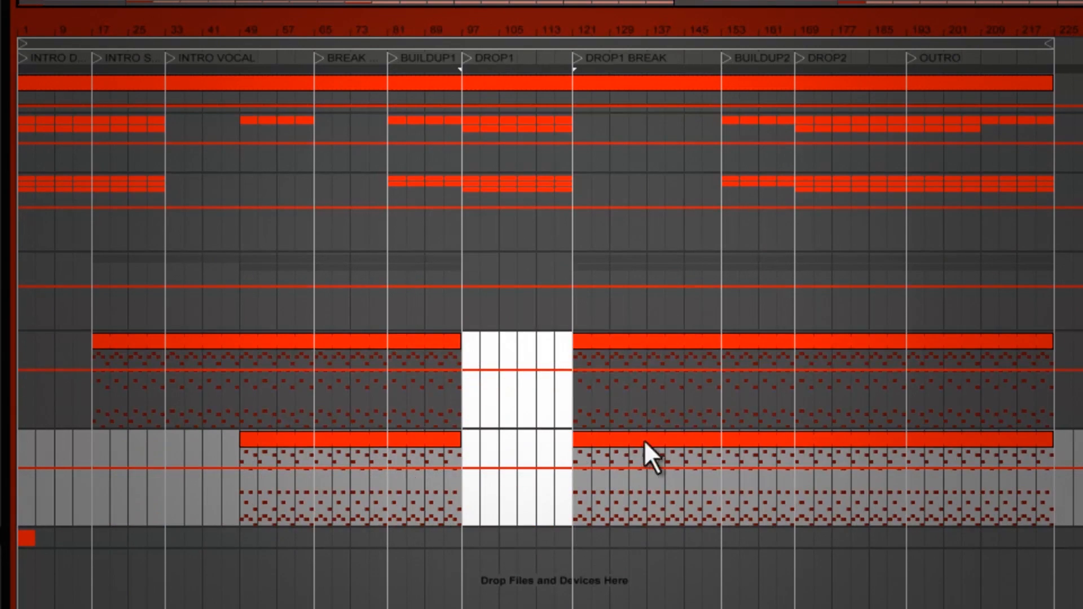
{"action": "left_click_drag", "start_coordinate": [797, 351], "coordinate": [908, 513]}
{"action": "key", "text": "Delete"}
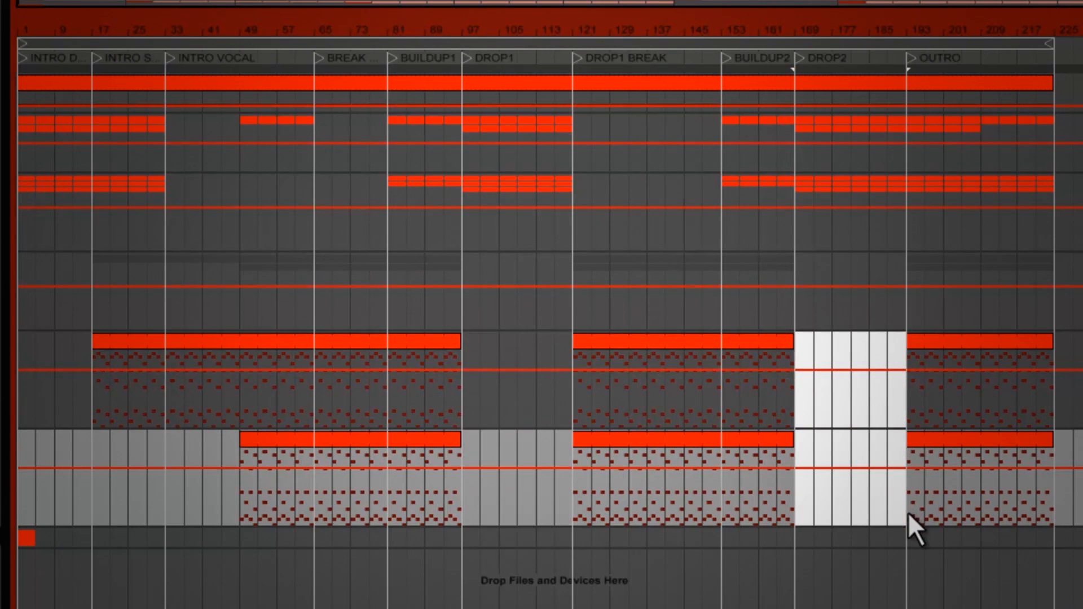
{"action": "left_click", "coordinate": [903, 395]}
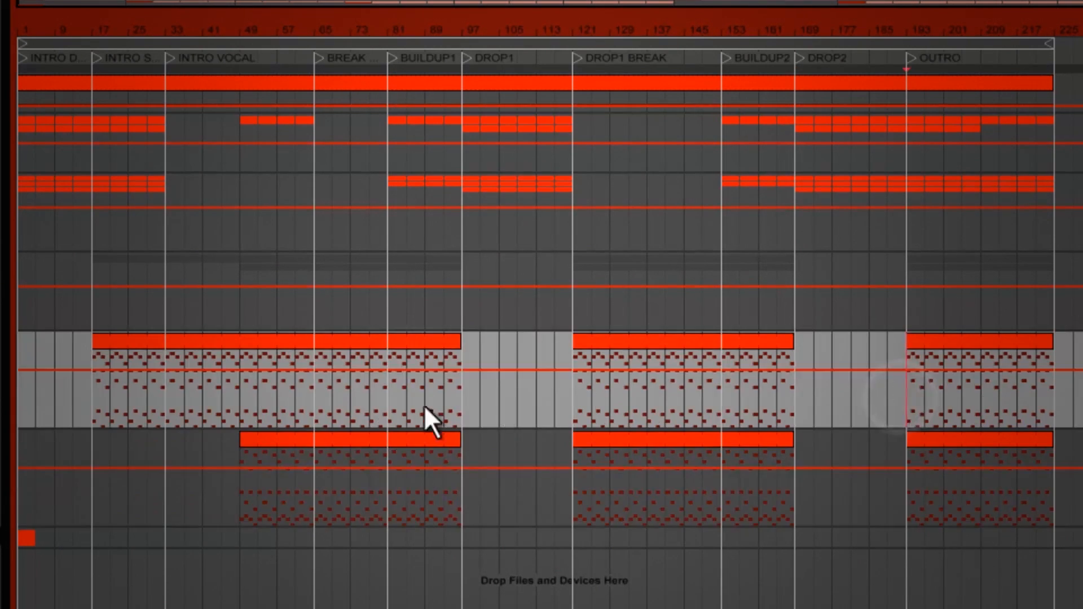
On the second Sylenth1 track, trim the DROP1 BREAK clip to start at bar 137 and delete the OUTRO clip
{"action": "left_click_drag", "start_coordinate": [574, 441], "coordinate": [722, 449]}
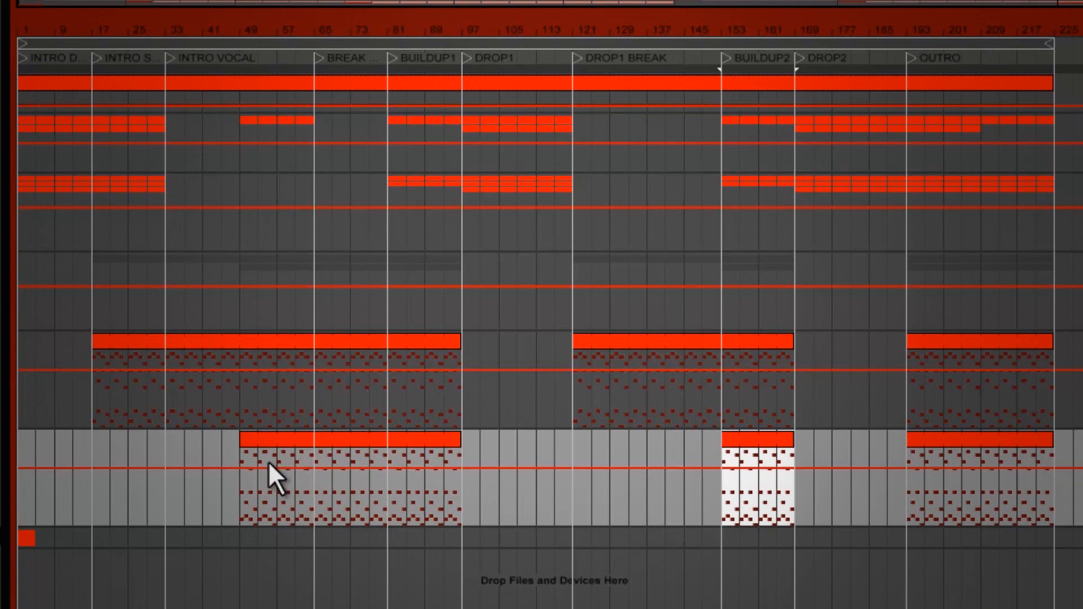
{"action": "left_click", "coordinate": [261, 433]}
{"action": "left_click_drag", "start_coordinate": [723, 443], "coordinate": [652, 452]}
{"action": "left_click", "coordinate": [737, 449]}
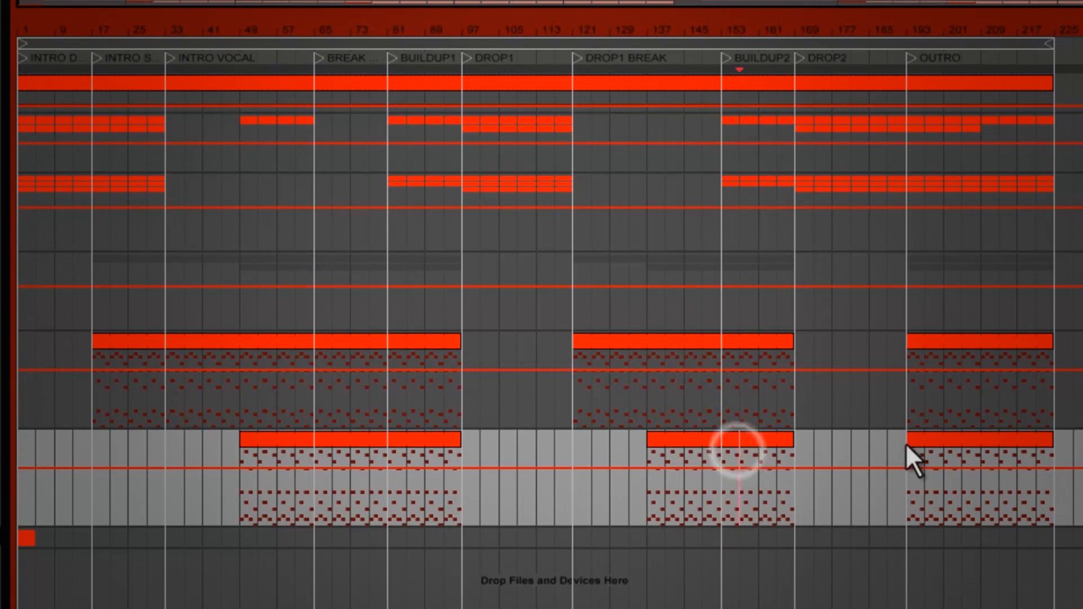
{"action": "left_click", "coordinate": [936, 439]}
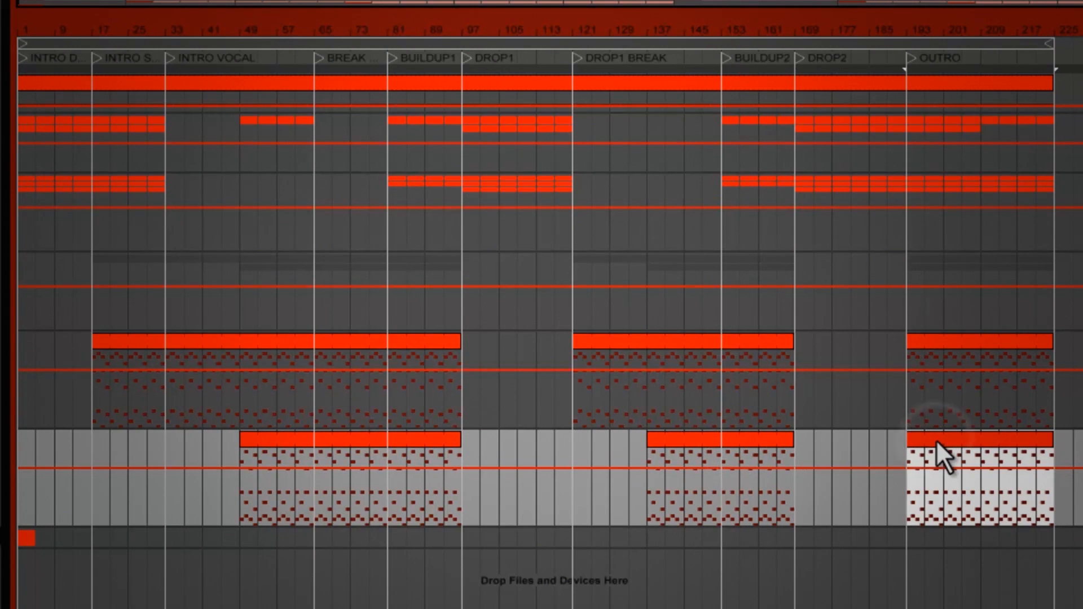
{"action": "key", "text": "Delete"}
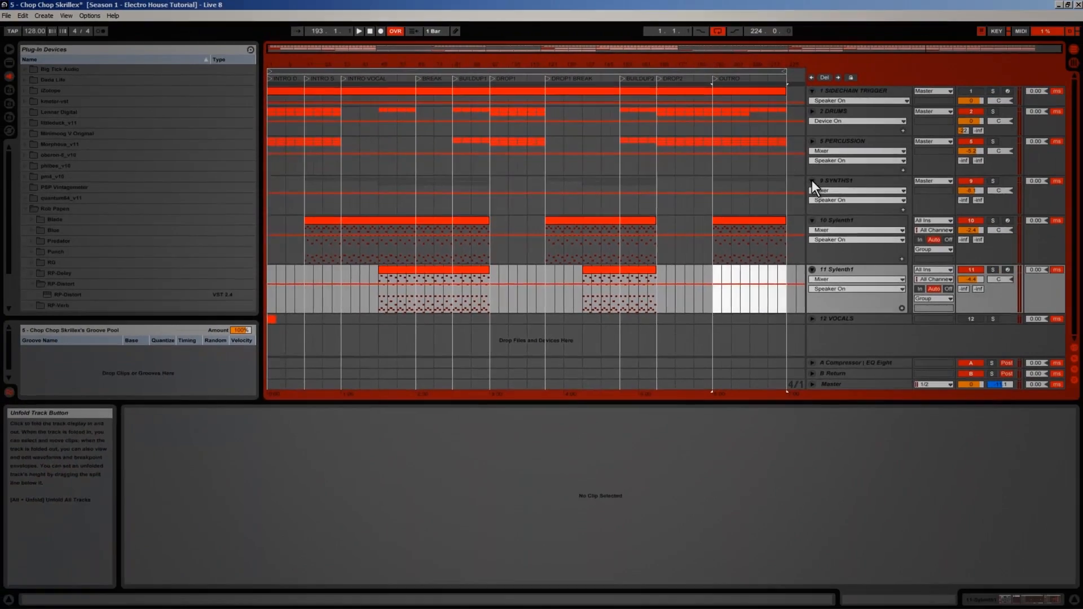
Fold the SYNTHS1 group, unfold and unmute the VOCALS group, and turn on looping for its vocal clip
{"action": "left_click", "coordinate": [812, 180]}
{"action": "left_click", "coordinate": [812, 220]}
{"action": "left_click", "coordinate": [970, 220]}
{"action": "left_click", "coordinate": [272, 232]}
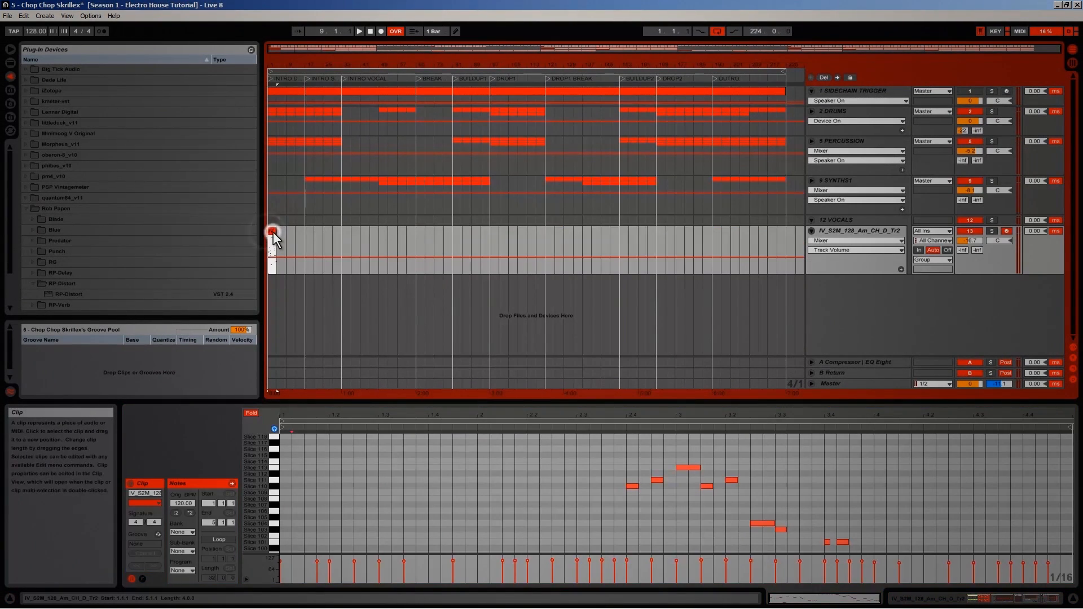
{"action": "left_click", "coordinate": [209, 539]}
Extend the vocal clip to BUILDUP1, trim its start to INTRO VOCAL at bar 33, and copy it to DROP1 BREAK at bar 121
{"action": "mouse_move", "coordinate": [276, 231]}
{"action": "left_mouse_down"}
{"action": "mouse_move", "coordinate": [559, 265]}
{"action": "mouse_move", "coordinate": [326, 265]}
{"action": "mouse_move", "coordinate": [276, 246]}
{"action": "left_mouse_up"}
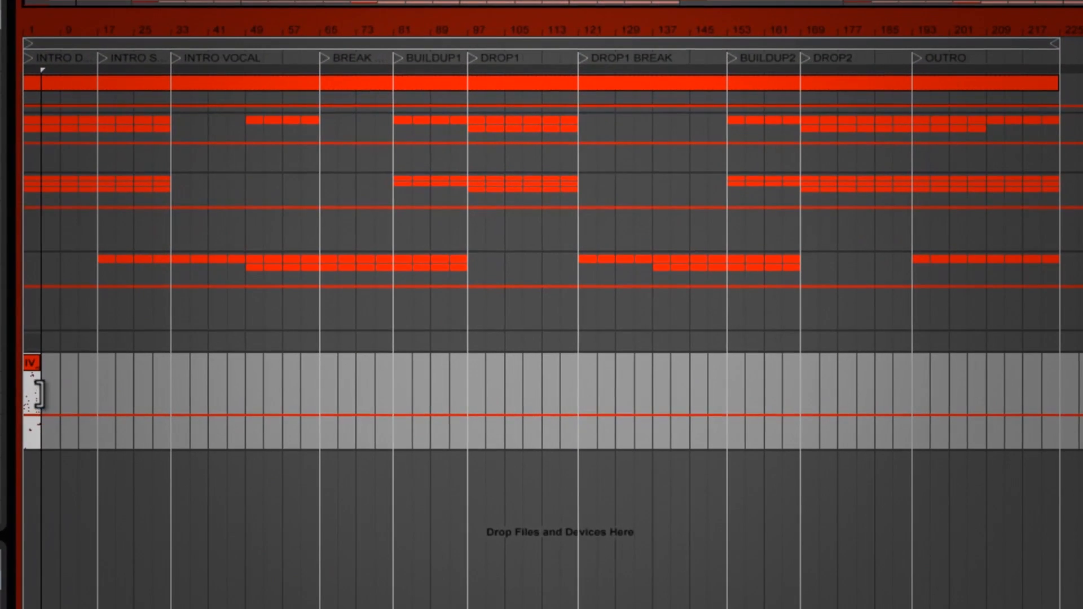
{"action": "left_click_drag", "start_coordinate": [40, 393], "coordinate": [390, 367]}
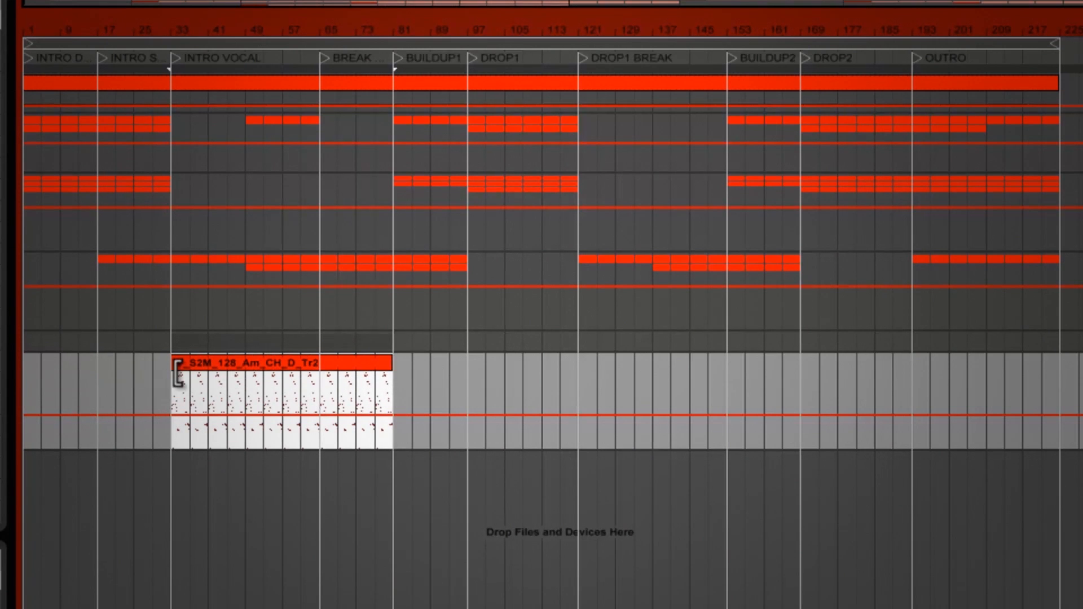
{"action": "left_click_drag", "start_coordinate": [215, 362], "coordinate": [622, 398]}
{"action": "left_click", "coordinate": [585, 391]}
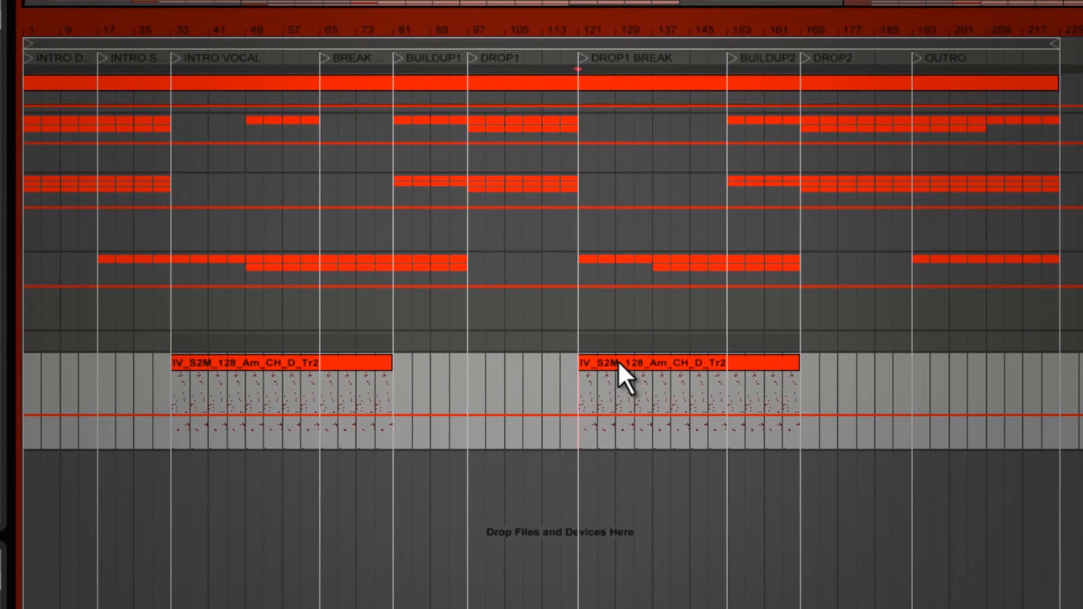
Fold the VOCALS group and place the insert marker at bar 1 on the DRUMS group
{"action": "left_click", "coordinate": [29, 374]}
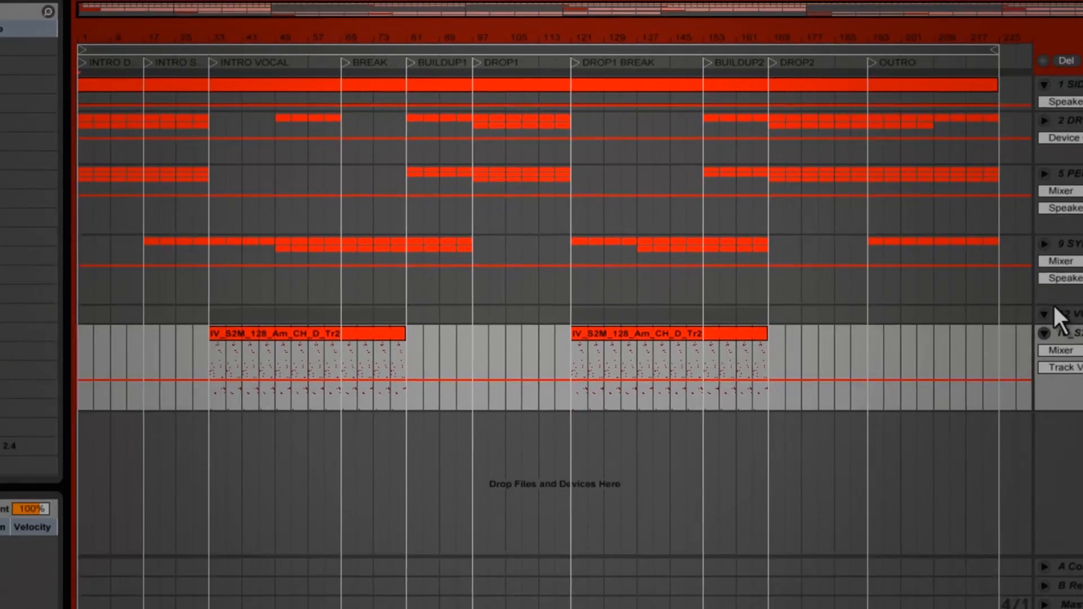
{"action": "left_click", "coordinate": [1044, 314]}
{"action": "left_click", "coordinate": [834, 251]}
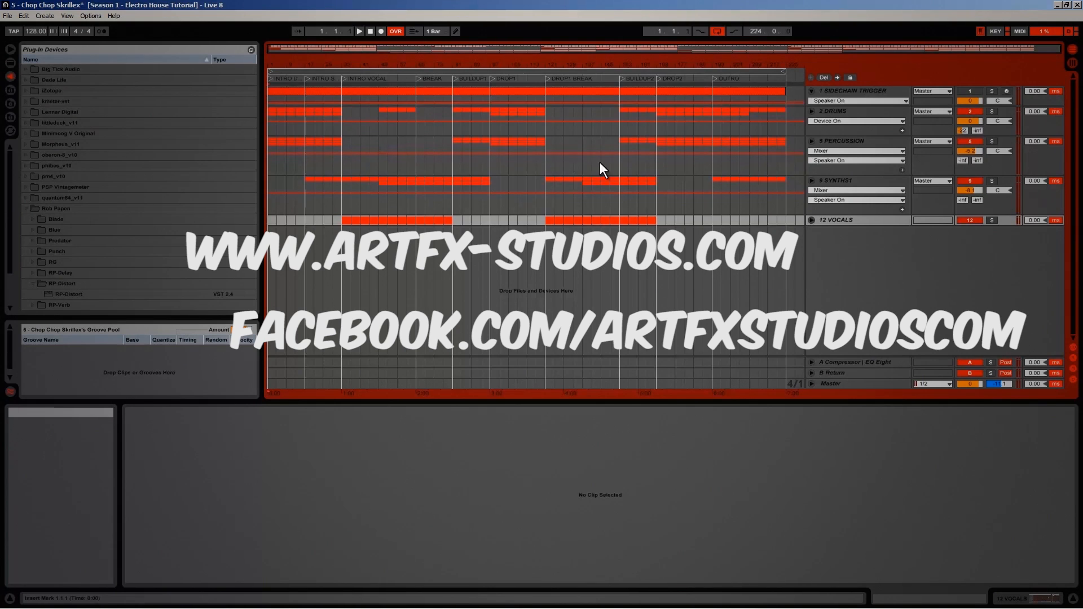
{"action": "left_click", "coordinate": [270, 109]}
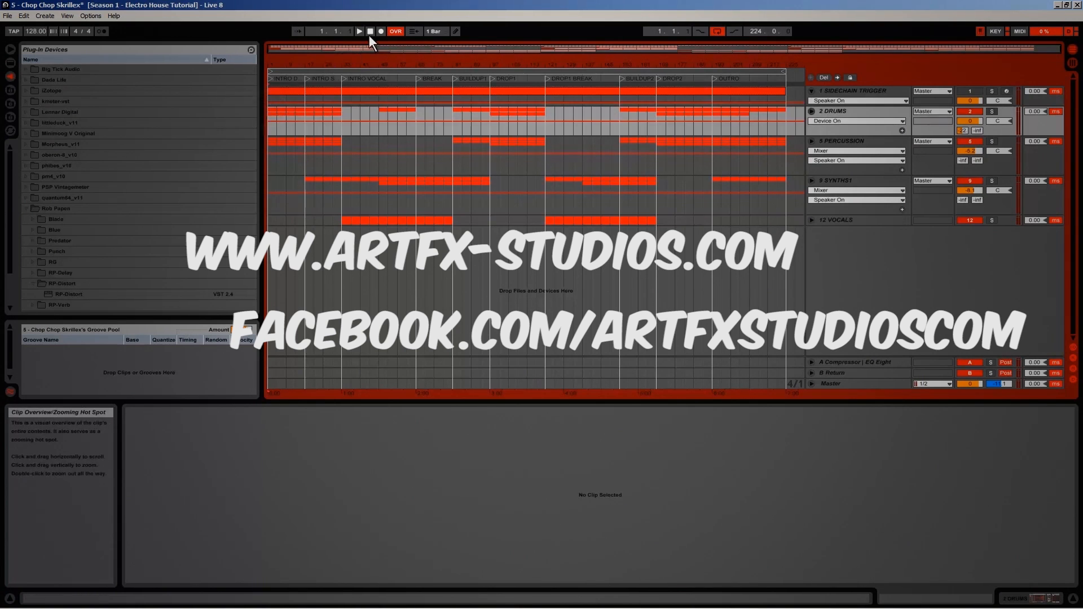